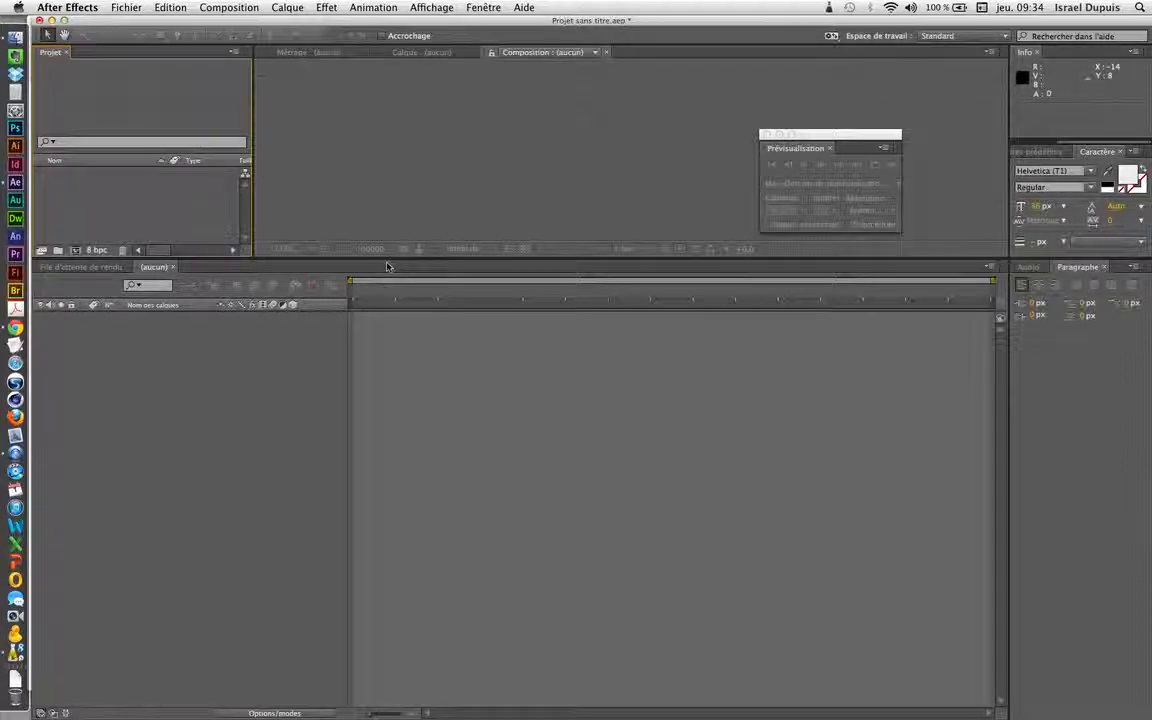
- Enlarge the project and composition area, and import balle.ai as "Composition - Conserver les tailles de calque"
{"action": "left_click", "coordinate": [386, 332]}
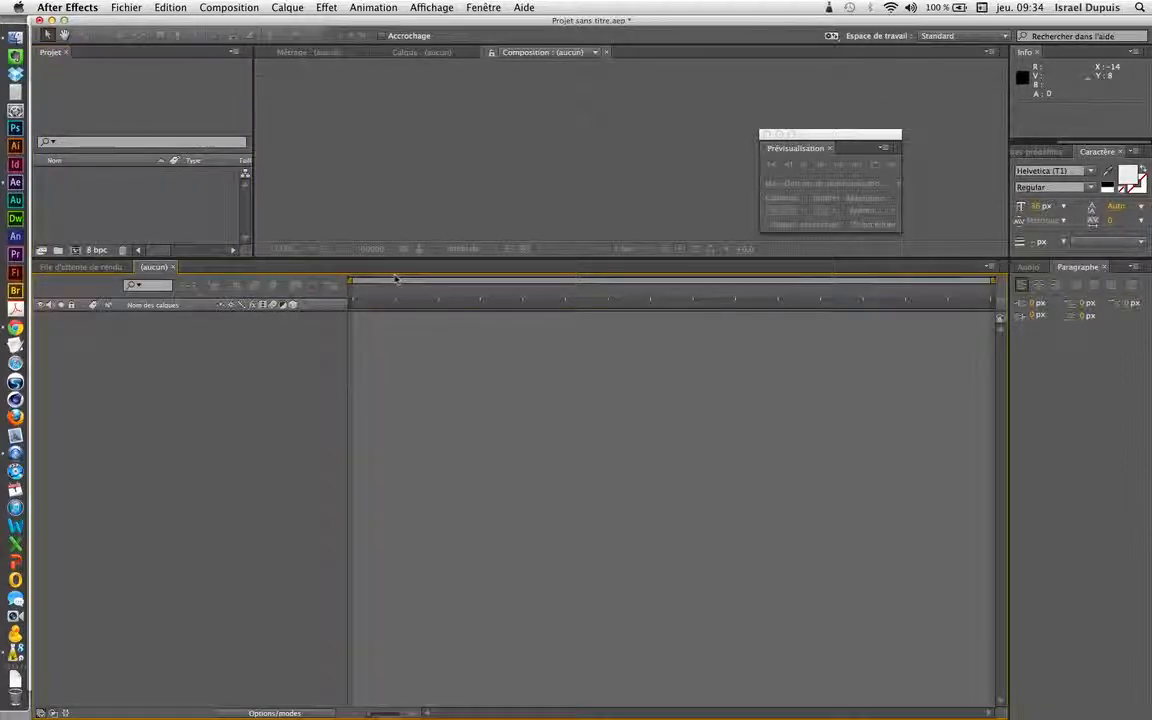
{"action": "left_click_drag", "start_coordinate": [395, 258], "coordinate": [393, 338]}
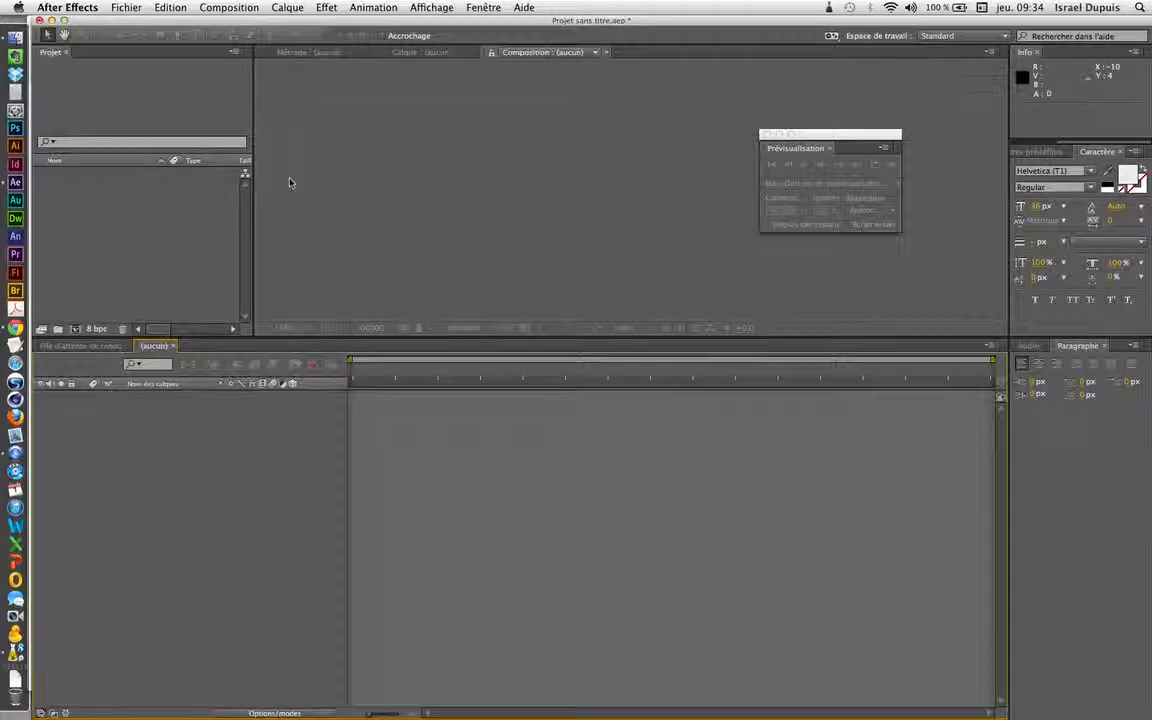
{"action": "left_click", "coordinate": [127, 7]}
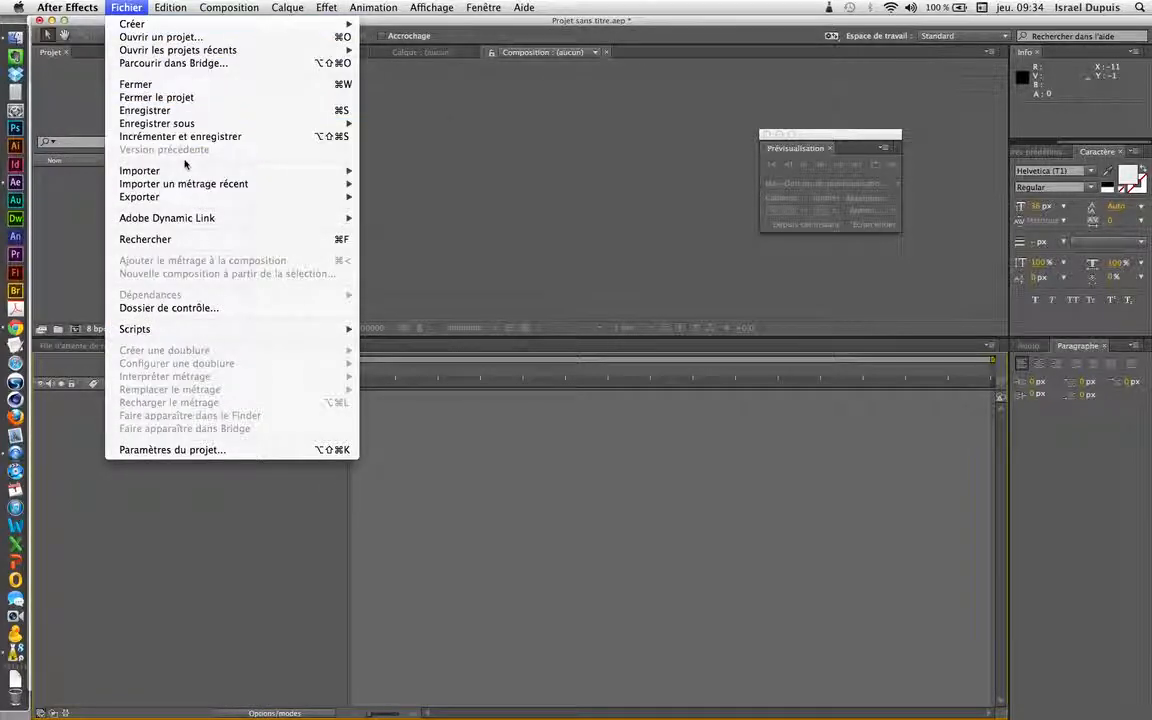
{"action": "mouse_move", "coordinate": [192, 172]}
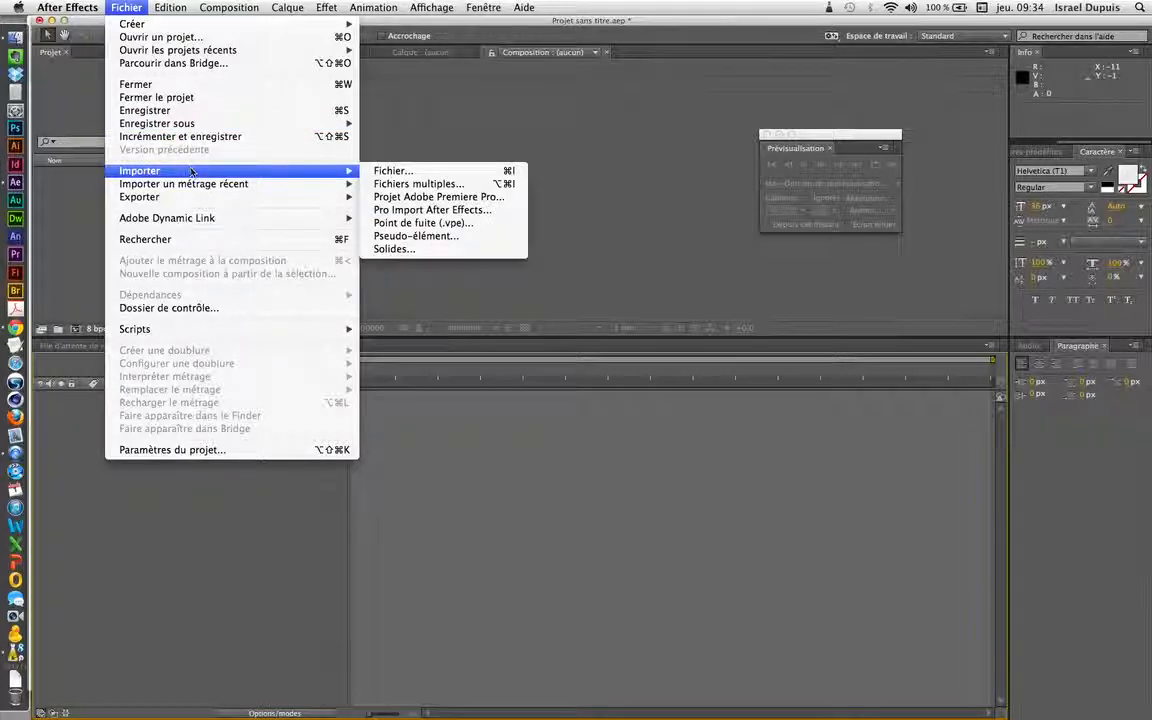
{"action": "left_click", "coordinate": [390, 171]}
{"action": "left_click", "coordinate": [805, 143]}
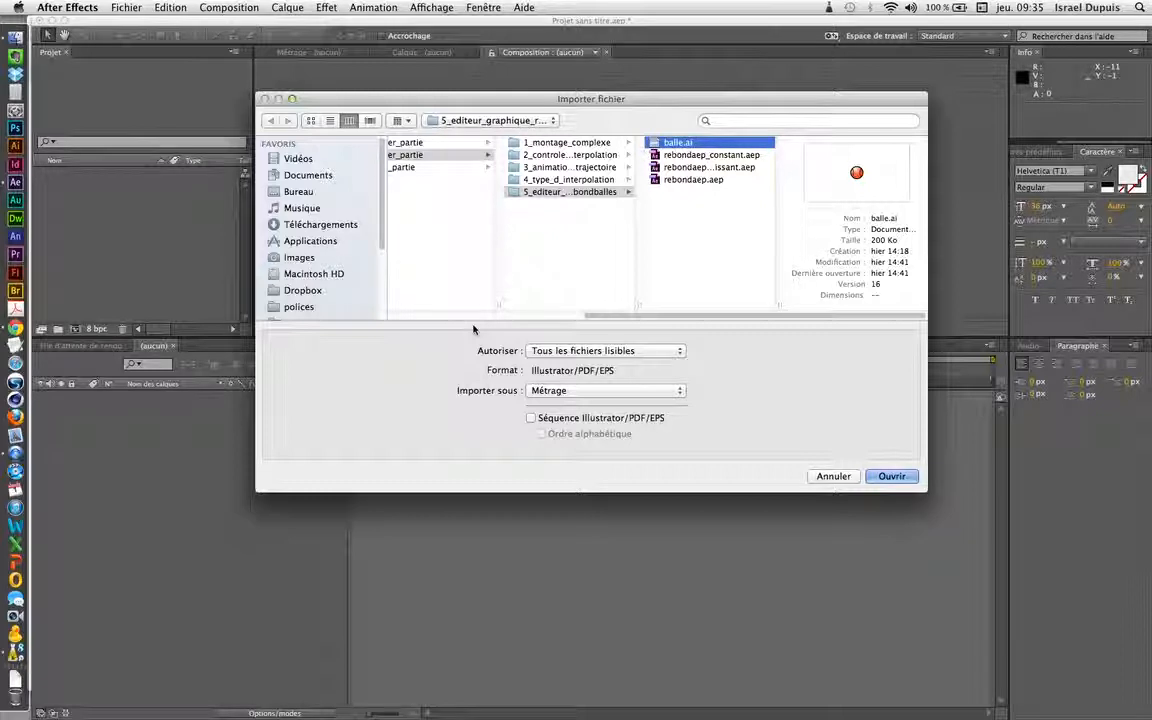
{"action": "left_click", "coordinate": [605, 391]}
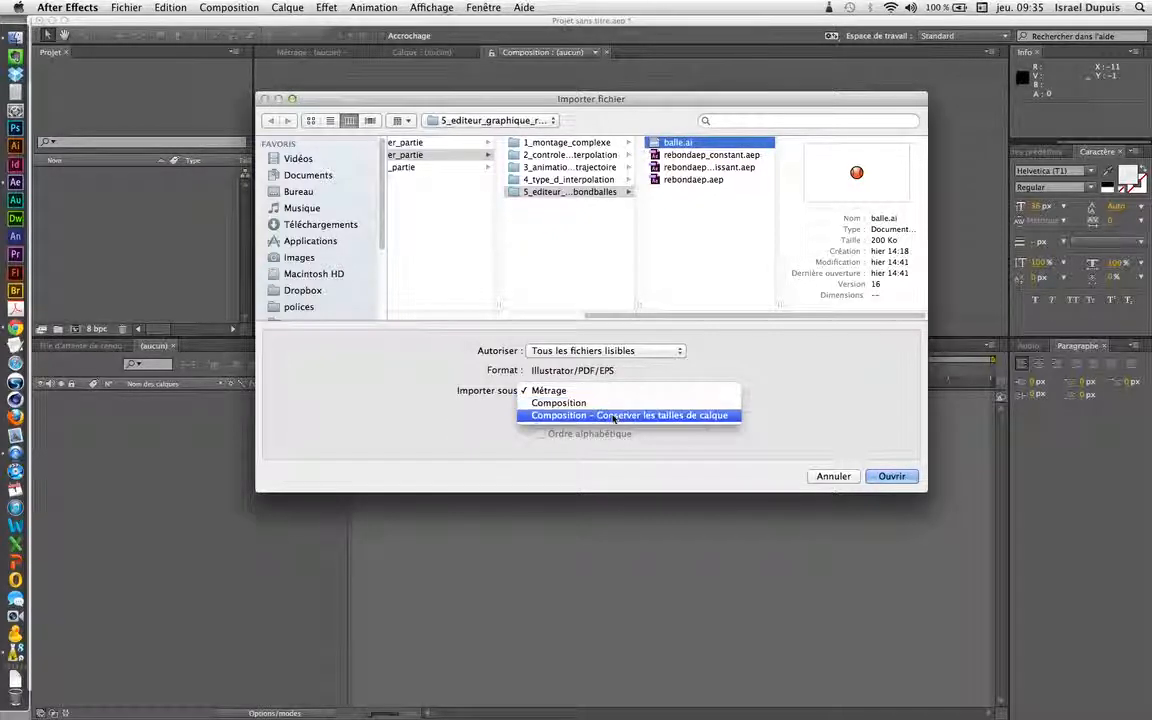
{"action": "left_click", "coordinate": [648, 416]}
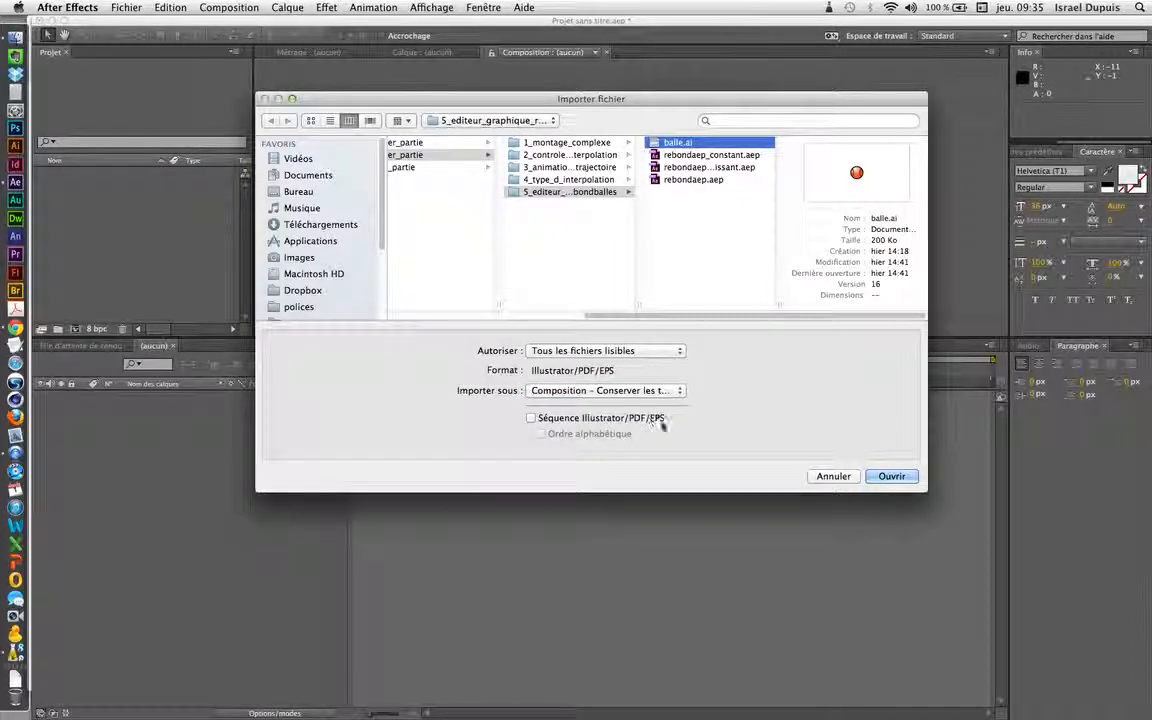
{"action": "left_click", "coordinate": [890, 480]}
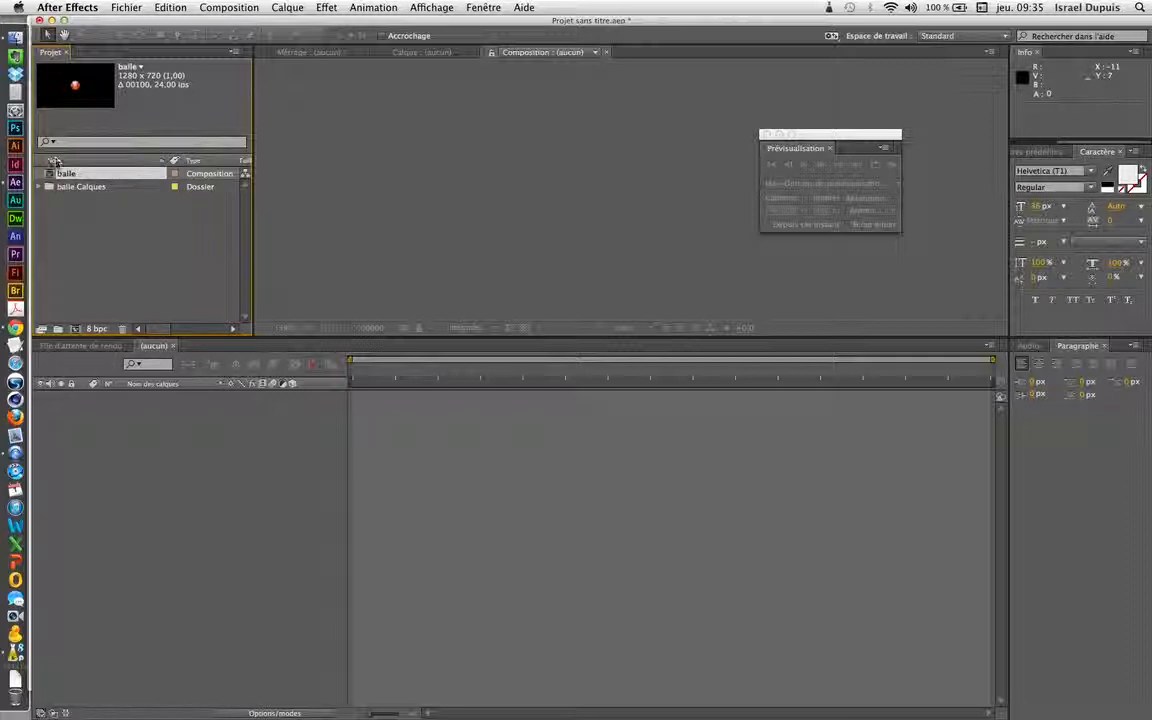
- Open the balle composition and delete its crop layer, keeping the ball layer
{"action": "double_click", "coordinate": [53, 173]}
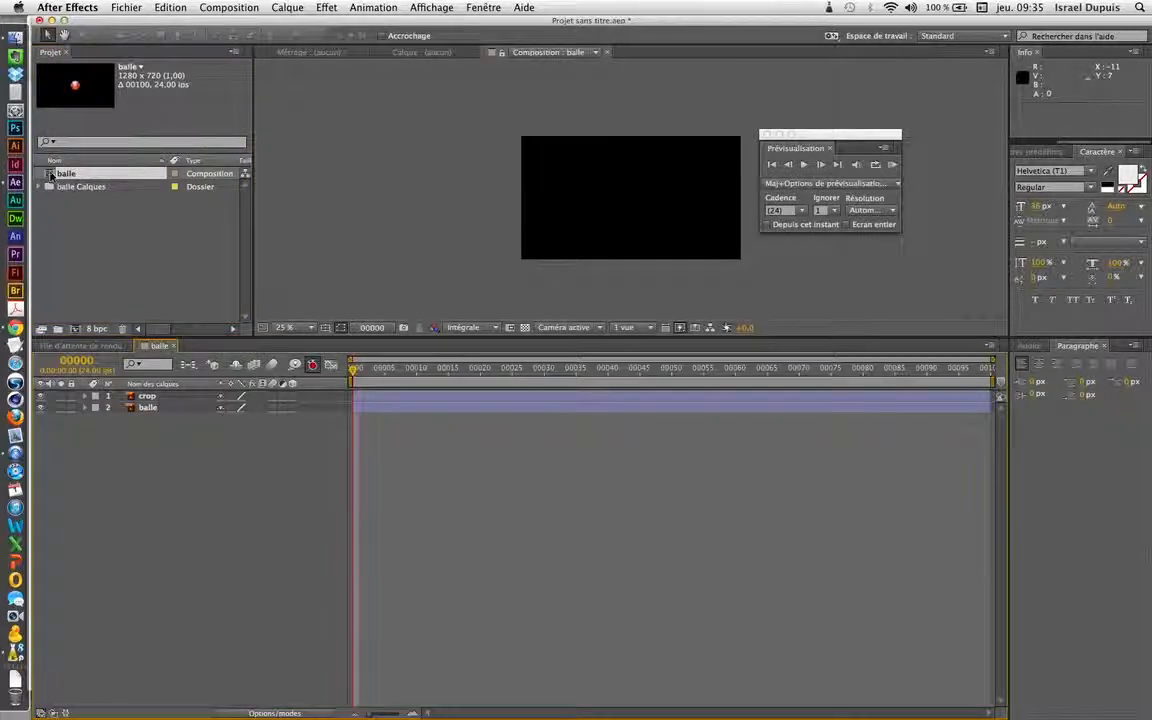
{"action": "left_click", "coordinate": [140, 400]}
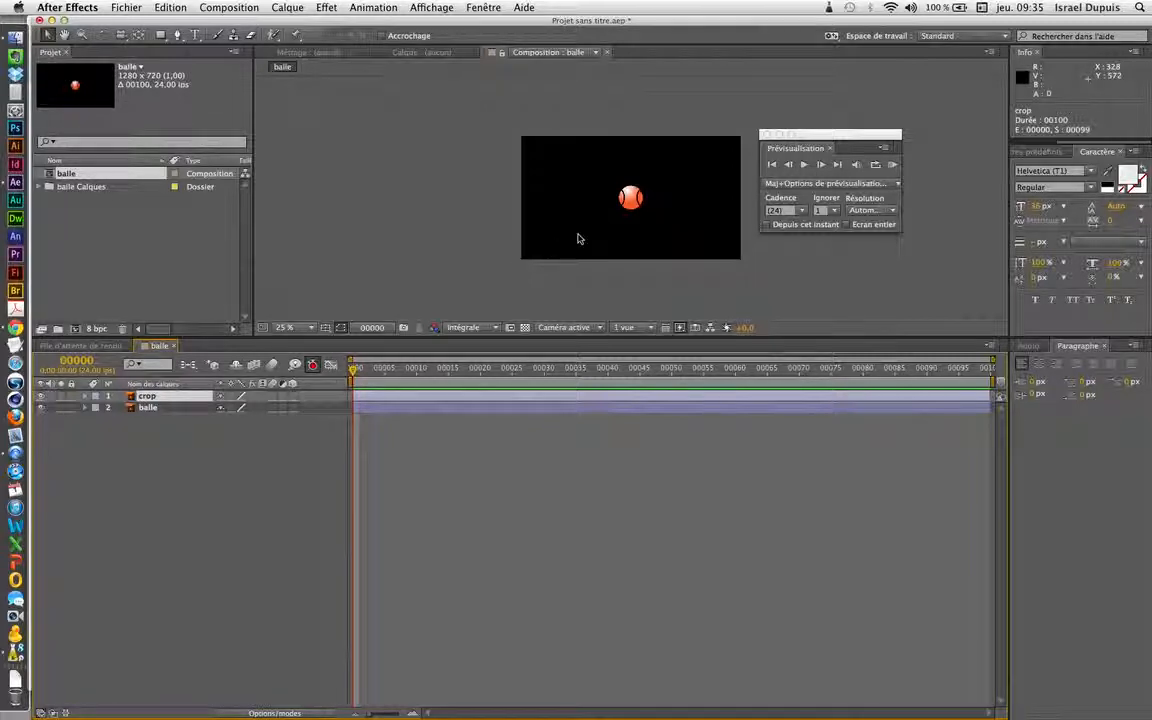
{"action": "left_click", "coordinate": [626, 196]}
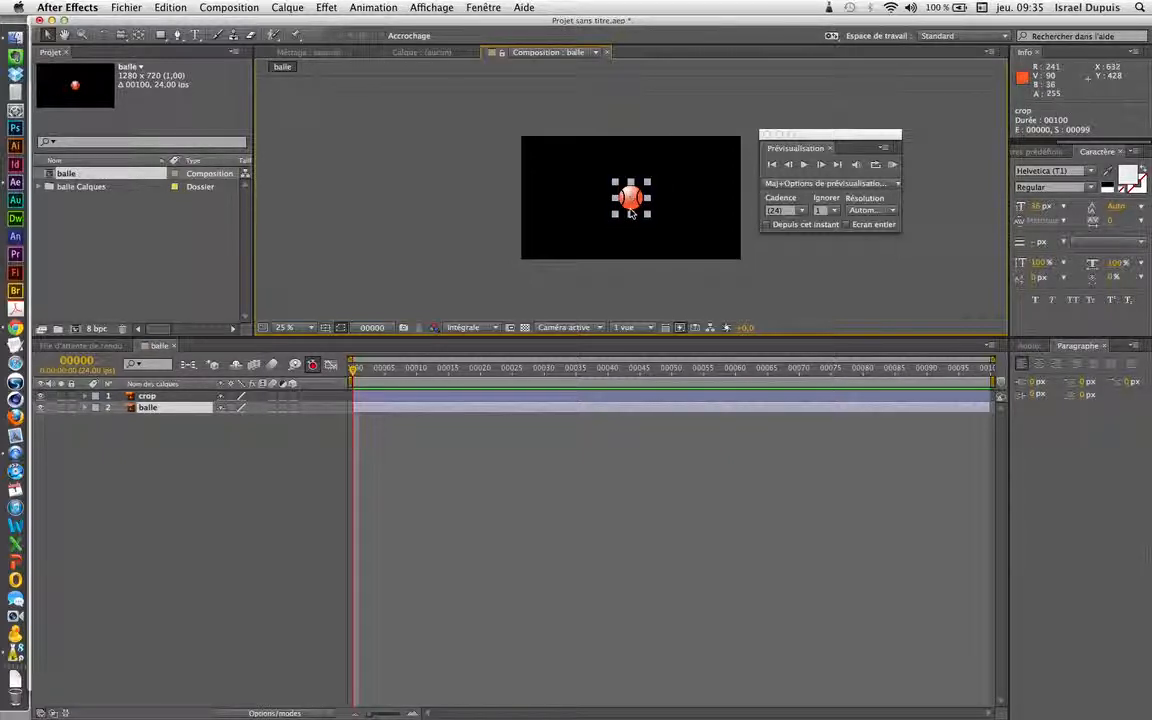
{"action": "left_click", "coordinate": [160, 399]}
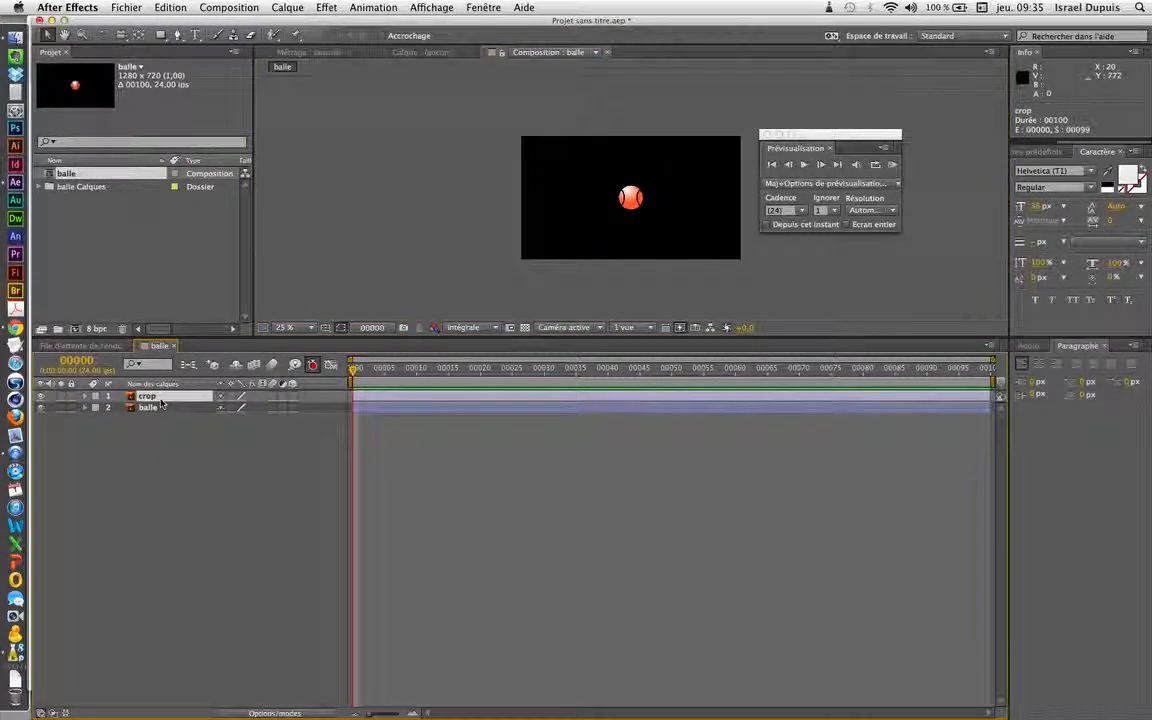
{"action": "key", "text": "Delete"}
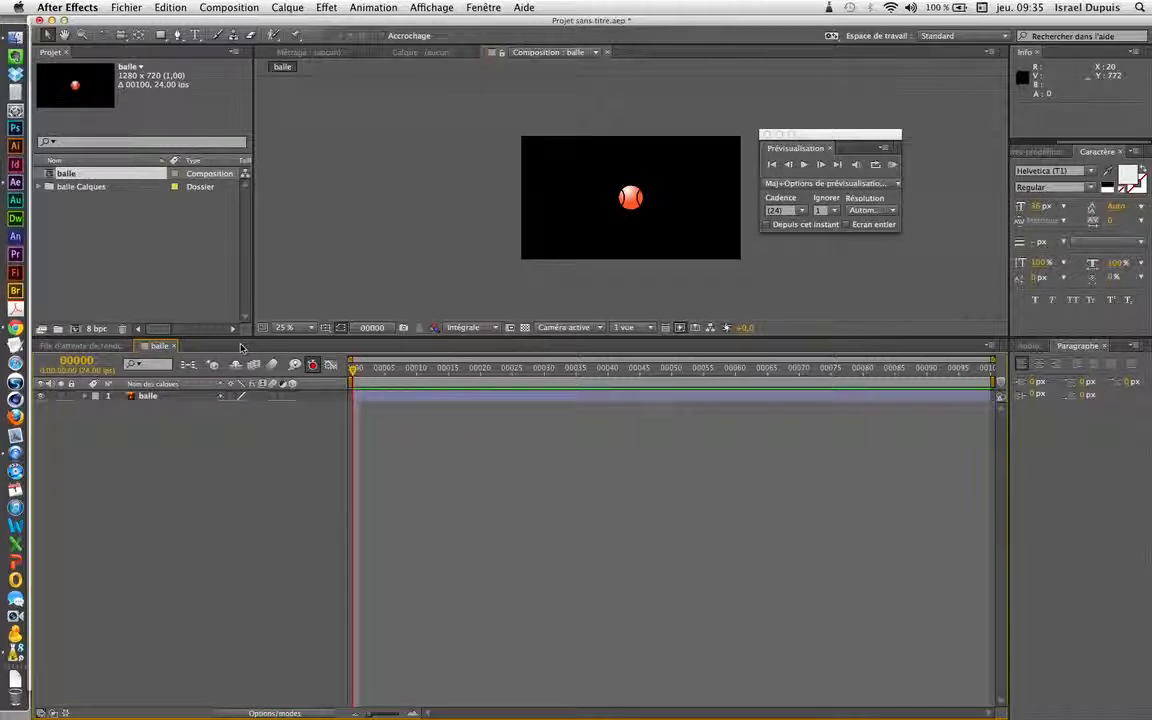
- With automatic keyframing on, show the ball layer's Position and move the ball straight up to about 639.5, 84 at frame 0
{"action": "left_click", "coordinate": [631, 197]}
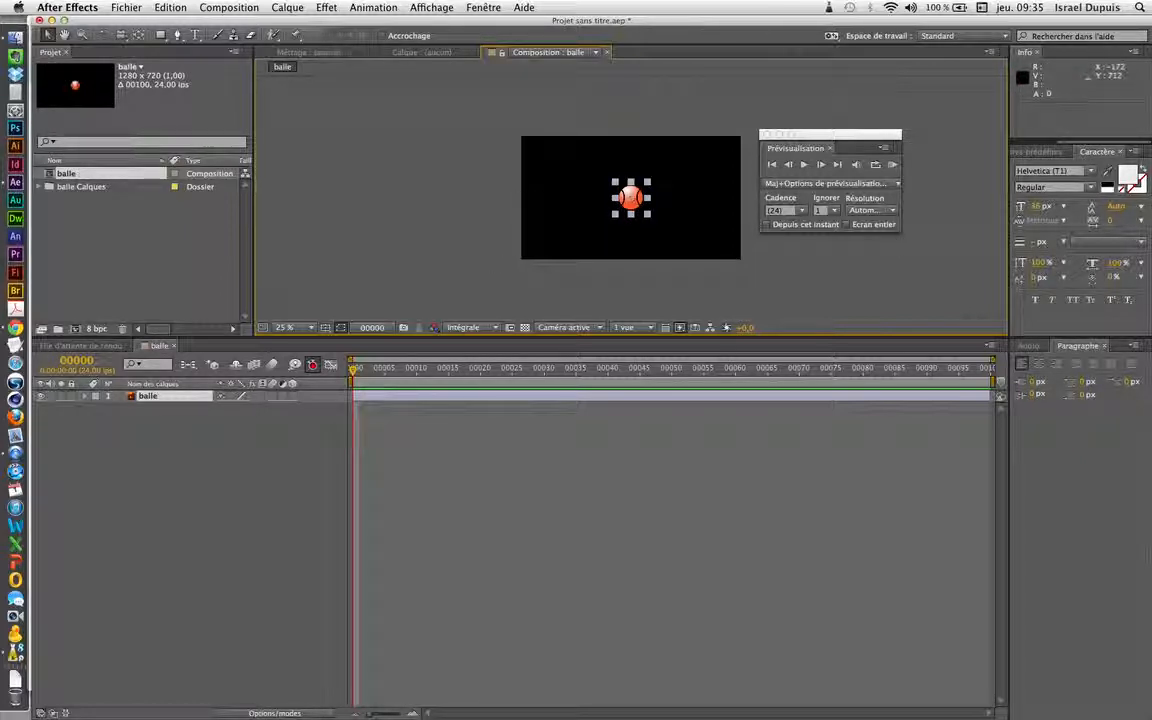
{"action": "left_click", "coordinate": [314, 367]}
{"action": "left_click", "coordinate": [315, 367]}
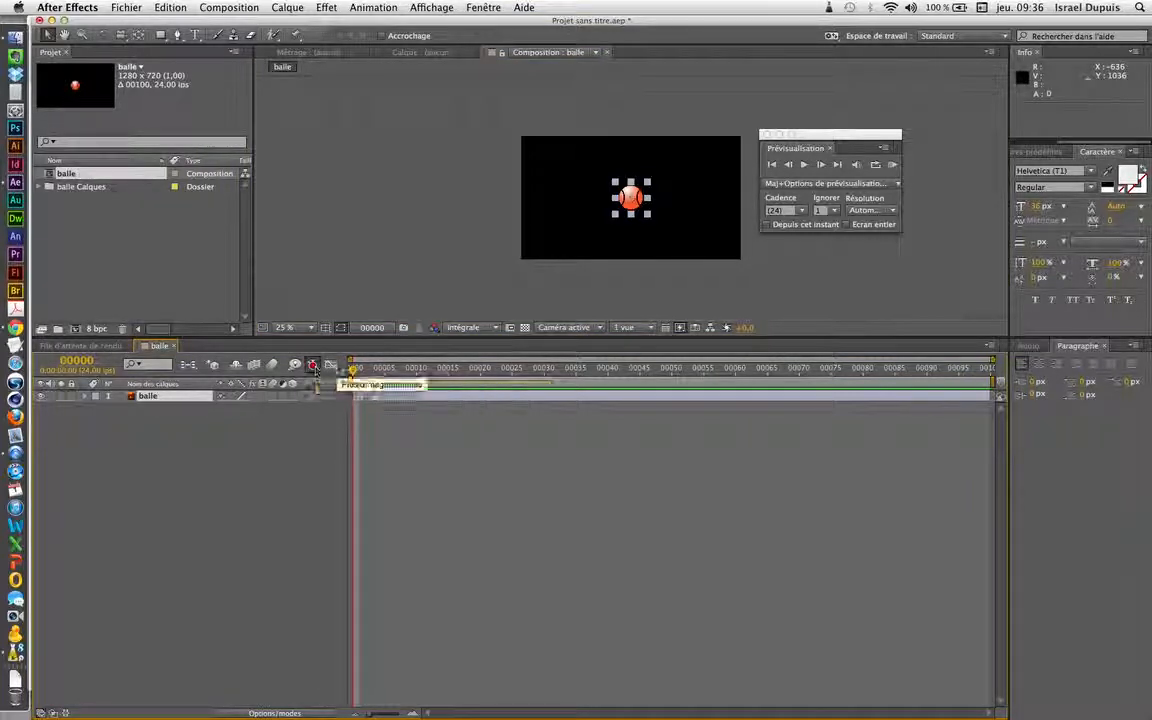
{"action": "left_click", "coordinate": [86, 397]}
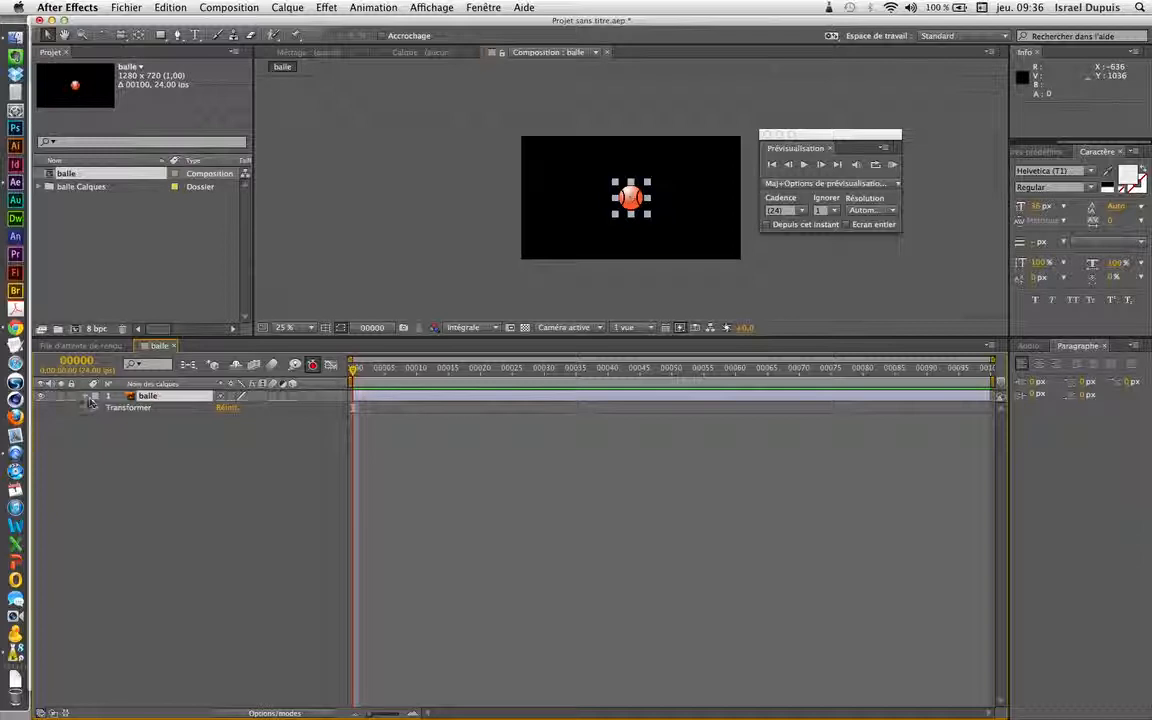
{"action": "left_click", "coordinate": [100, 397]}
{"action": "key", "text": "p"}
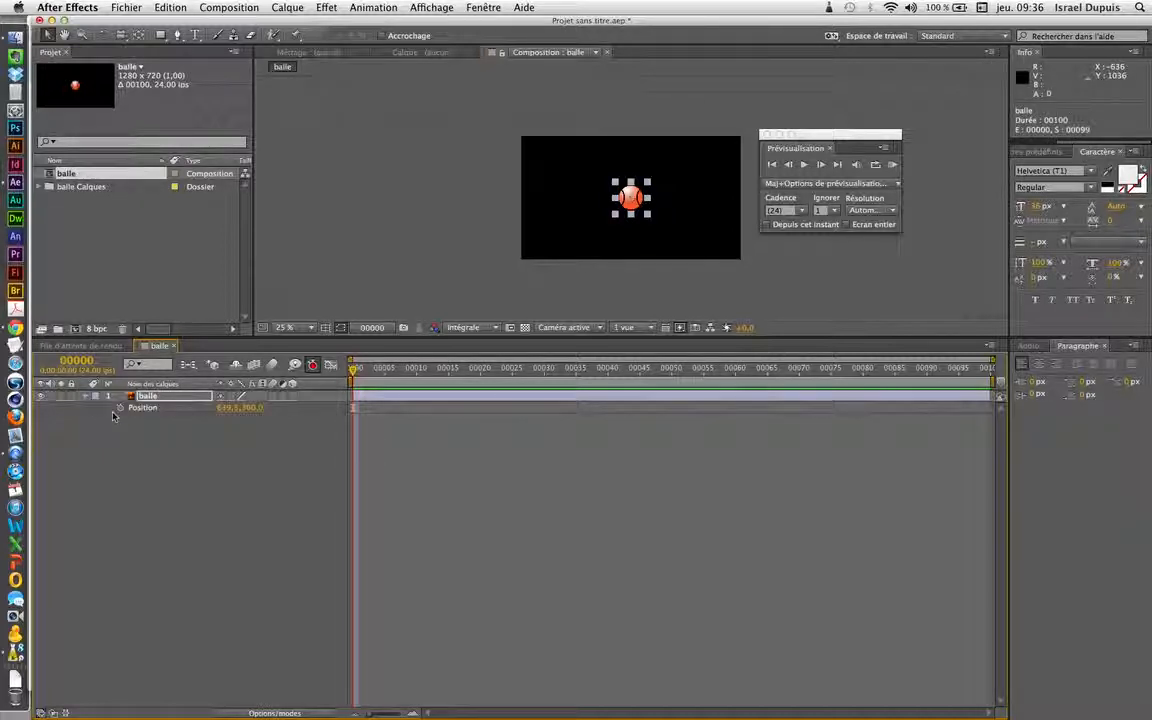
{"action": "key", "text": "shift+Left"}
{"action": "left_click_drag", "start_coordinate": [641, 199], "coordinate": [643, 149]}
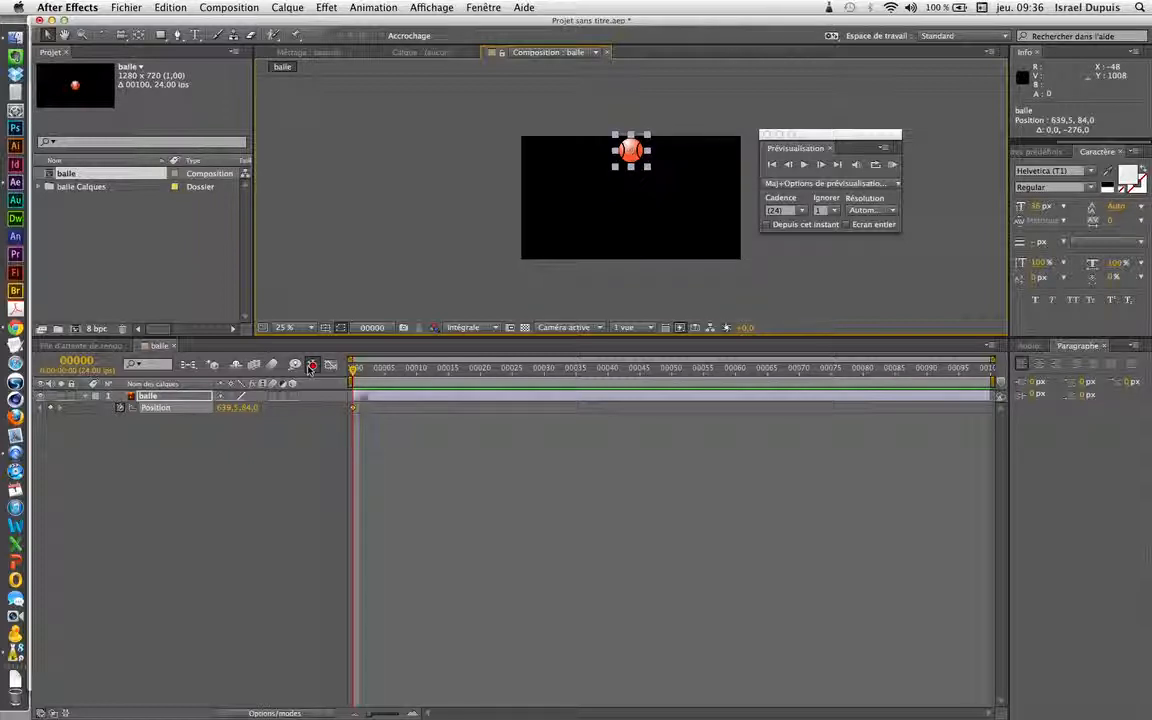
- At frame 5, move the ball straight down to about 639.5, 652, and turn off automatic keyframing
{"action": "left_click_drag", "start_coordinate": [358, 369], "coordinate": [386, 378]}
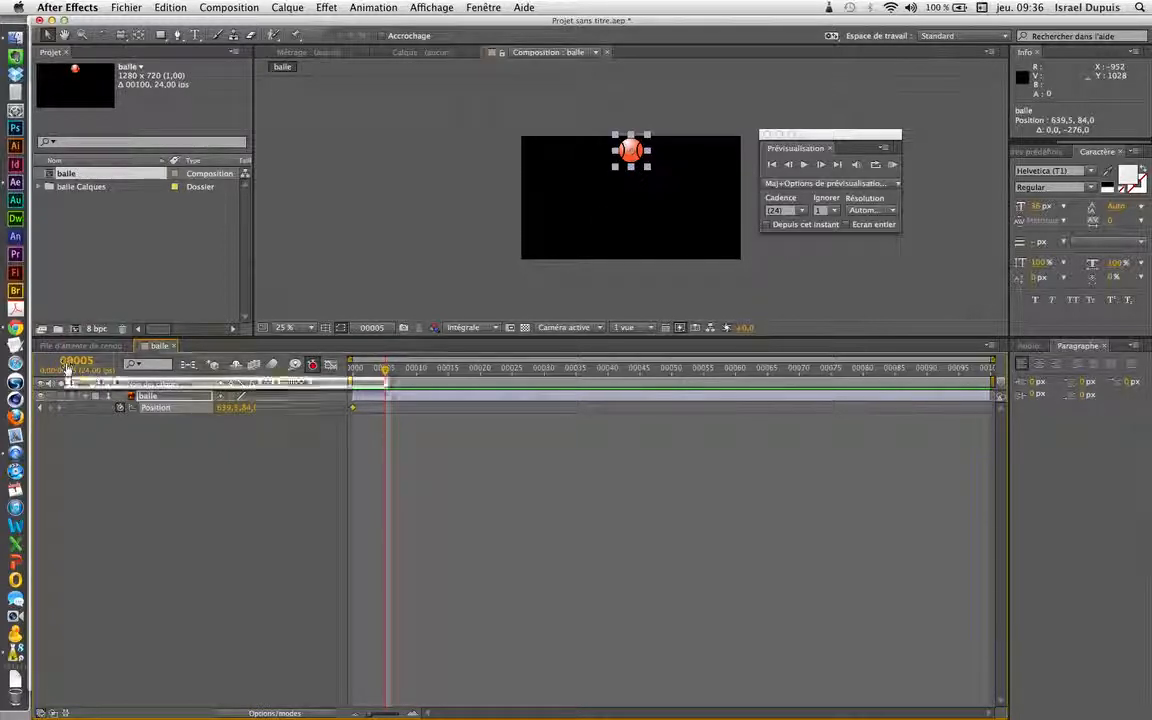
{"action": "left_click", "coordinate": [640, 170]}
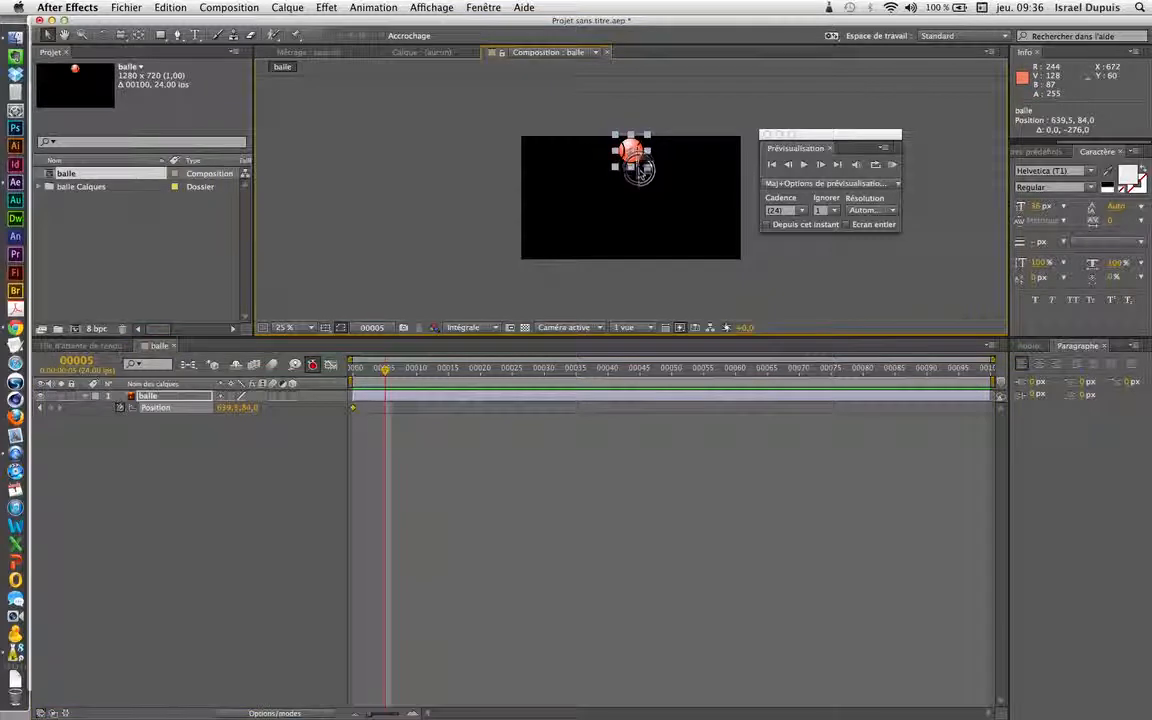
{"action": "left_click_drag", "start_coordinate": [640, 168], "coordinate": [641, 254]}
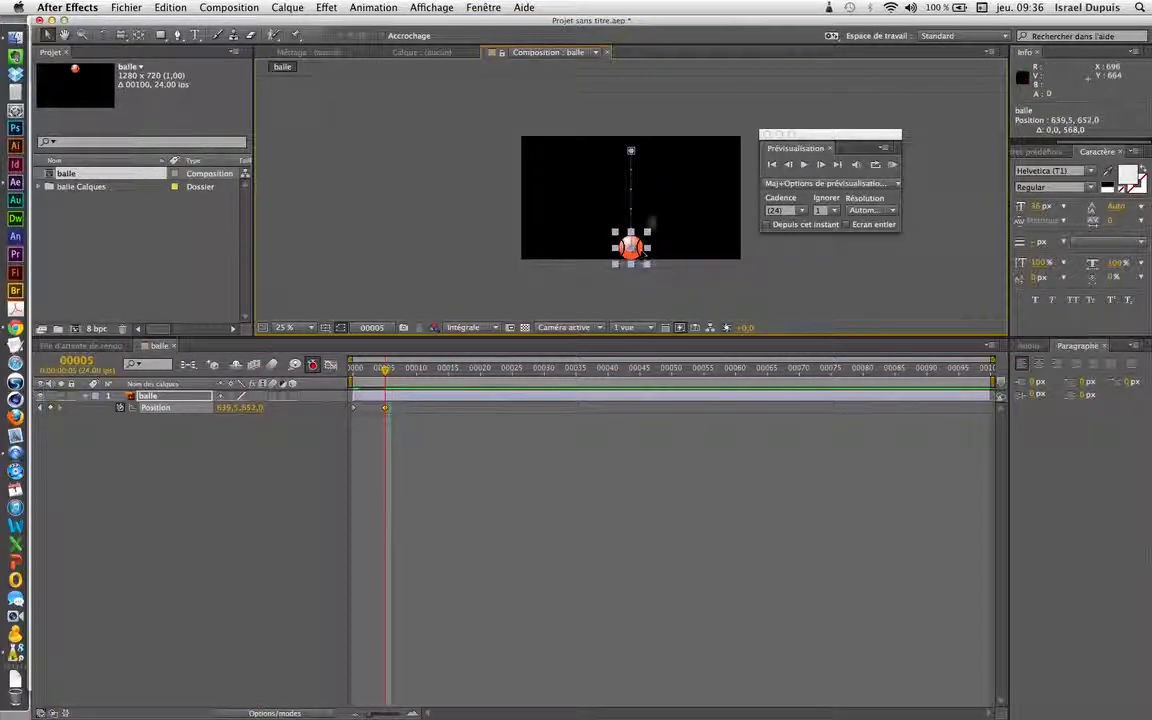
{"action": "left_click", "coordinate": [313, 365]}
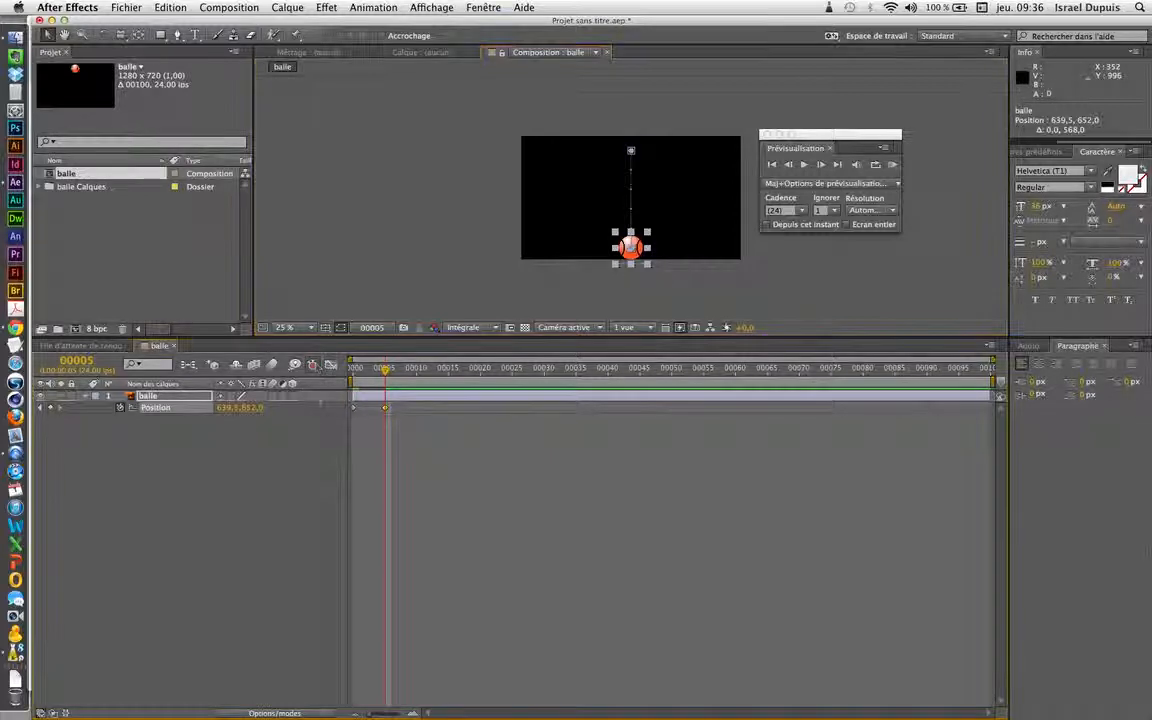
- Copy the ball's first Position keyframe and paste it at frame 10
{"action": "left_click", "coordinate": [353, 408]}
{"action": "key", "text": "super+c"}
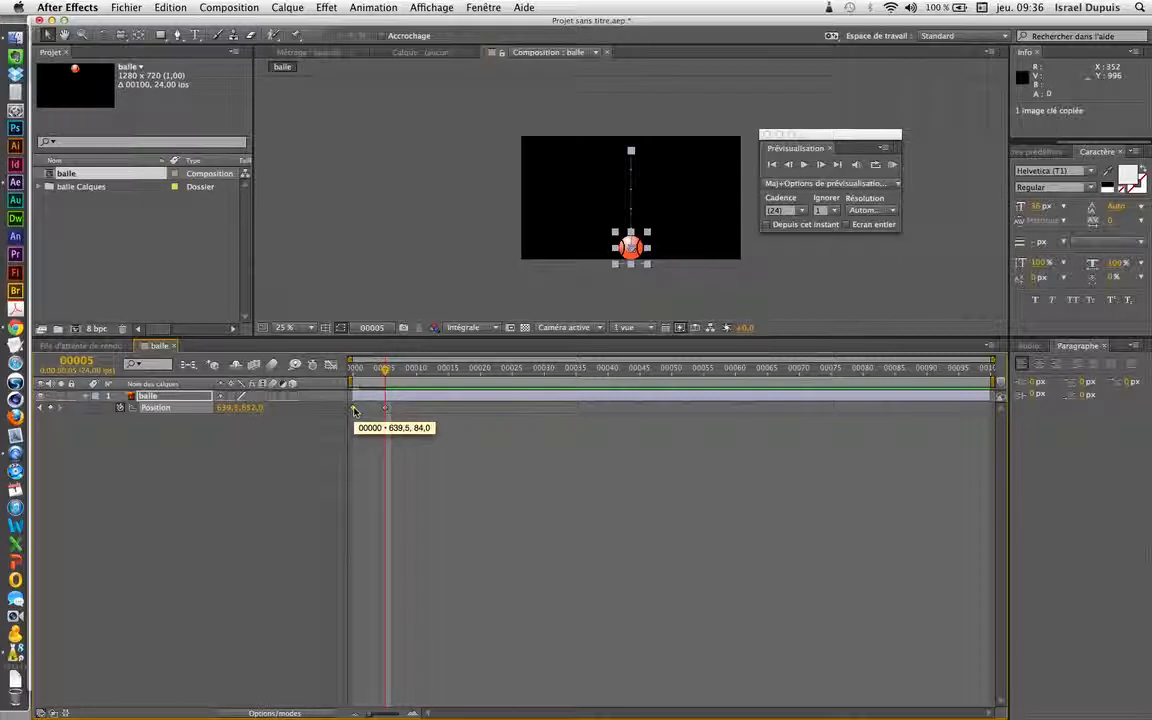
{"action": "left_click_drag", "start_coordinate": [399, 368], "coordinate": [418, 372]}
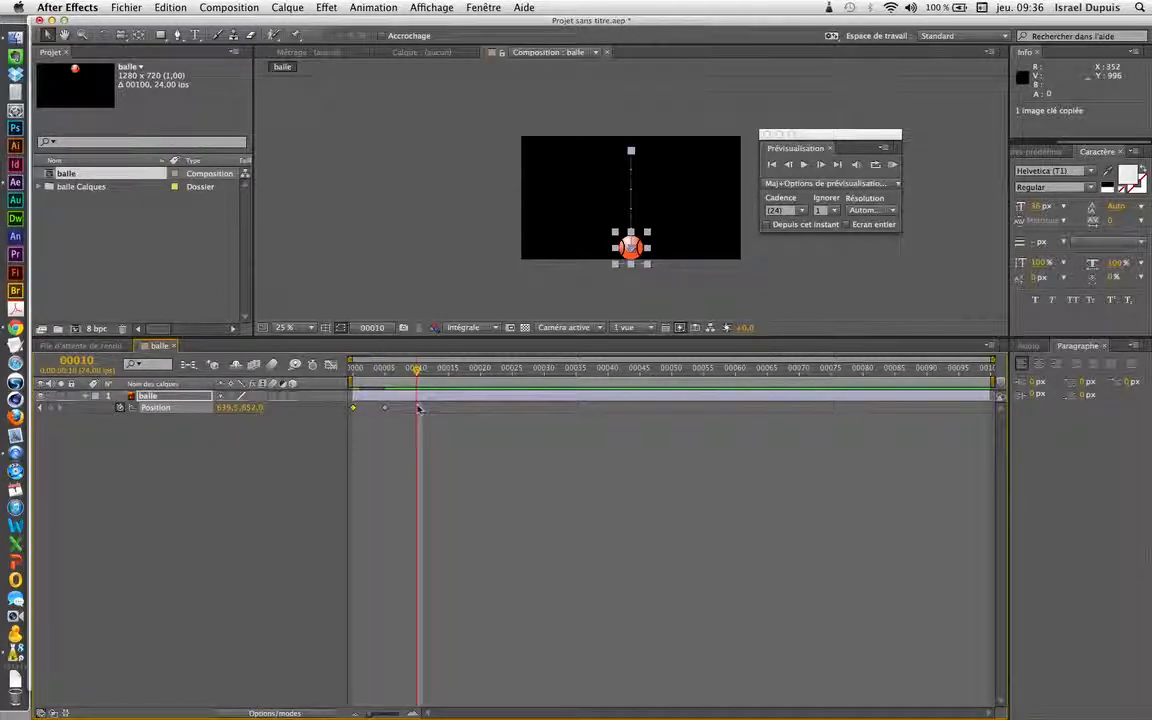
{"action": "key", "text": "super+v"}
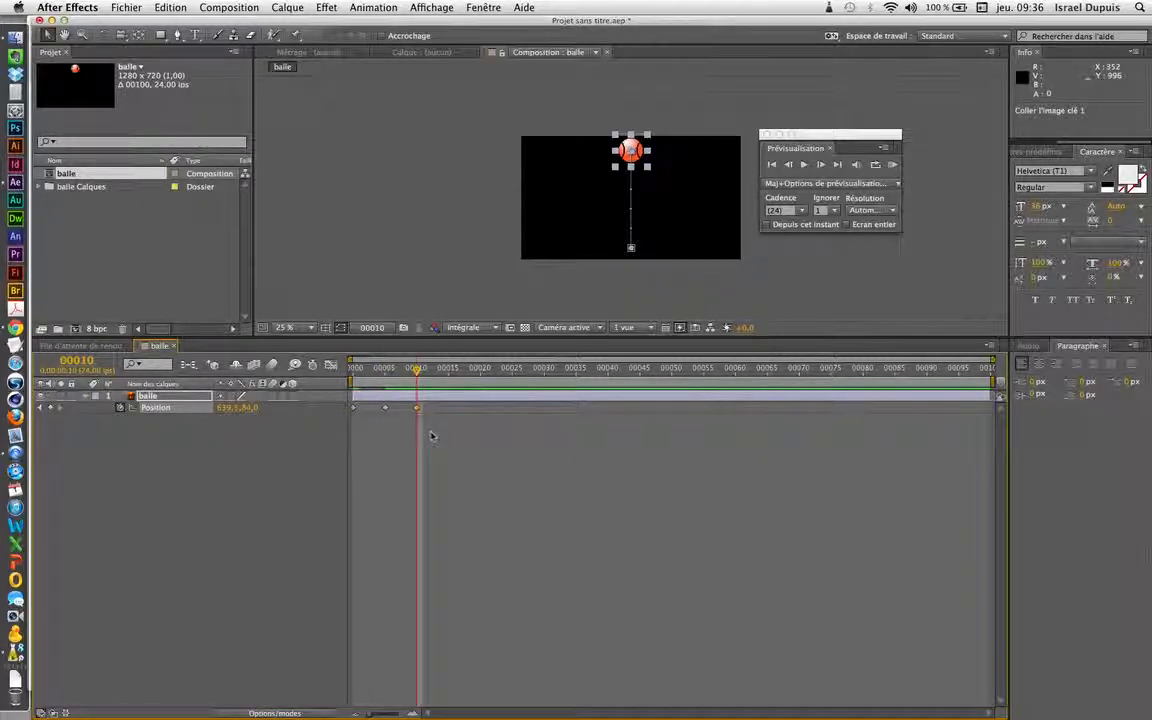
{"action": "left_click_drag", "start_coordinate": [397, 368], "coordinate": [418, 380]}
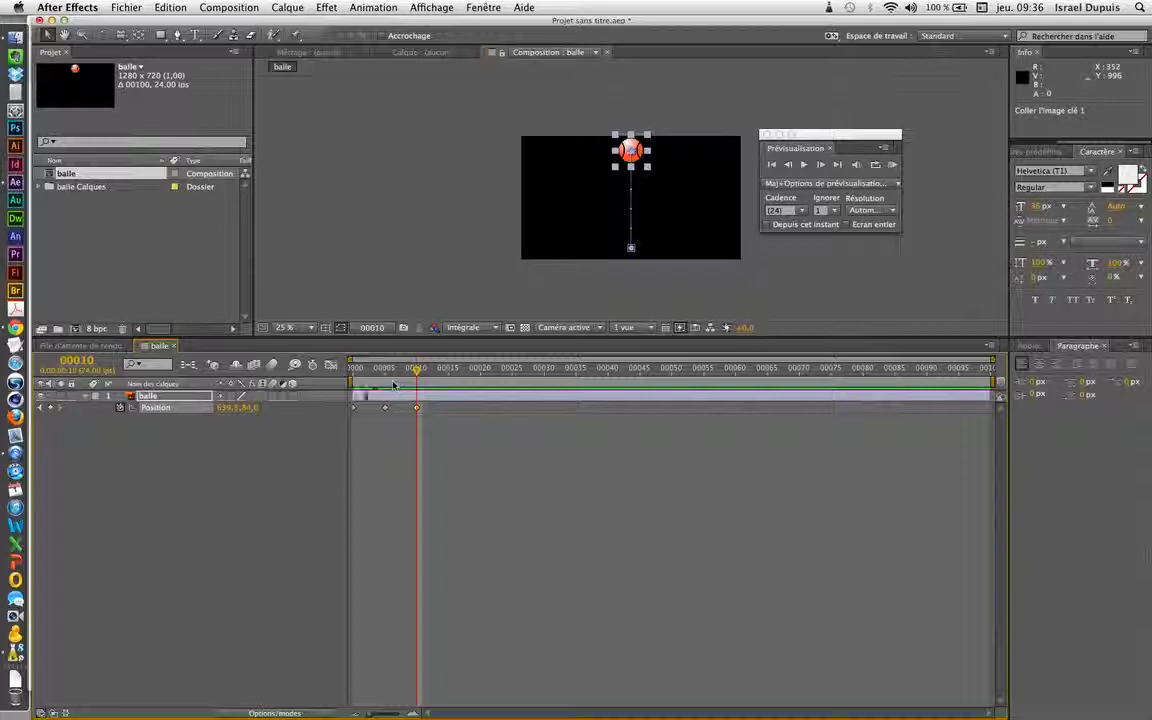
- Copy all three Position keyframes and paste them at frame 10 and again at frame 20 to repeat the bounce
{"action": "left_click_drag", "start_coordinate": [440, 440], "coordinate": [352, 406]}
{"action": "key", "text": "cmd+c"}
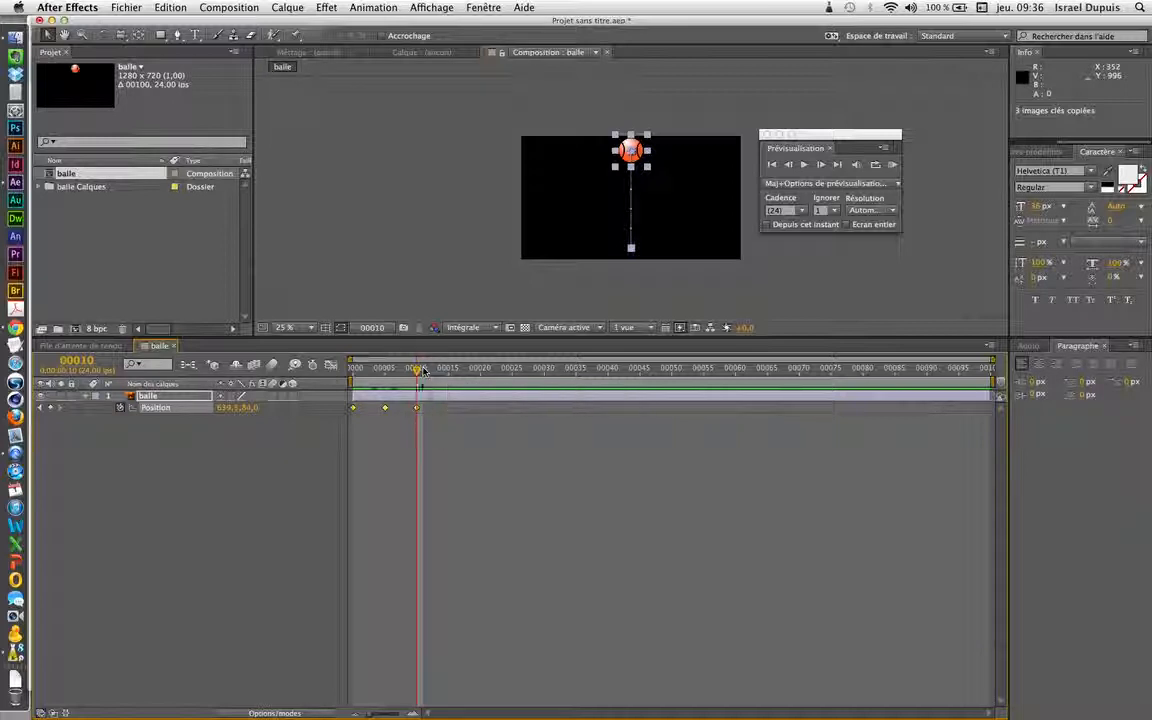
{"action": "key", "text": "cmd+v"}
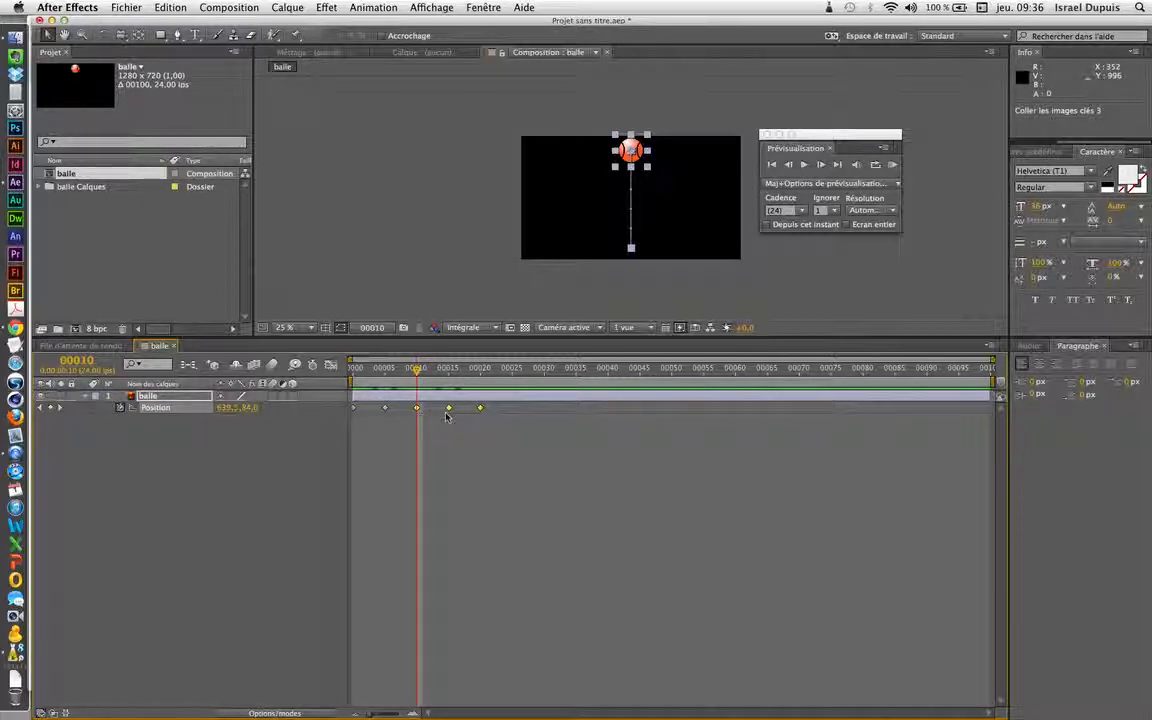
{"action": "mouse_move", "coordinate": [418, 416]}
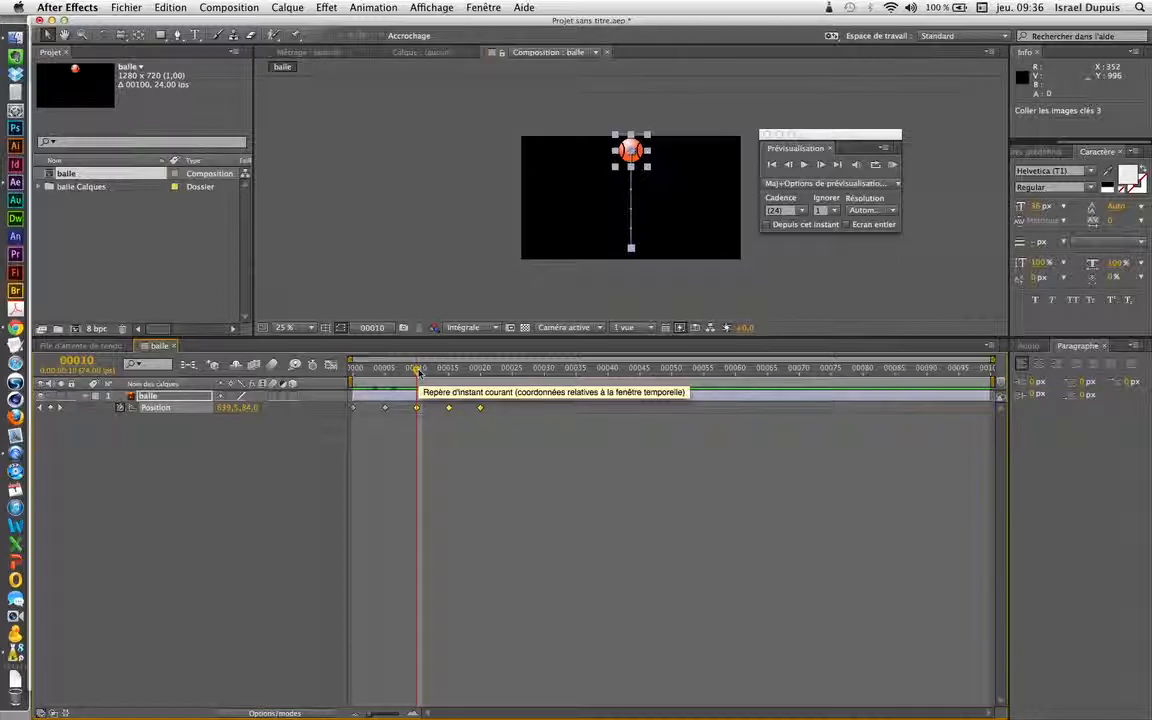
{"action": "left_click_drag", "start_coordinate": [418, 372], "coordinate": [480, 376]}
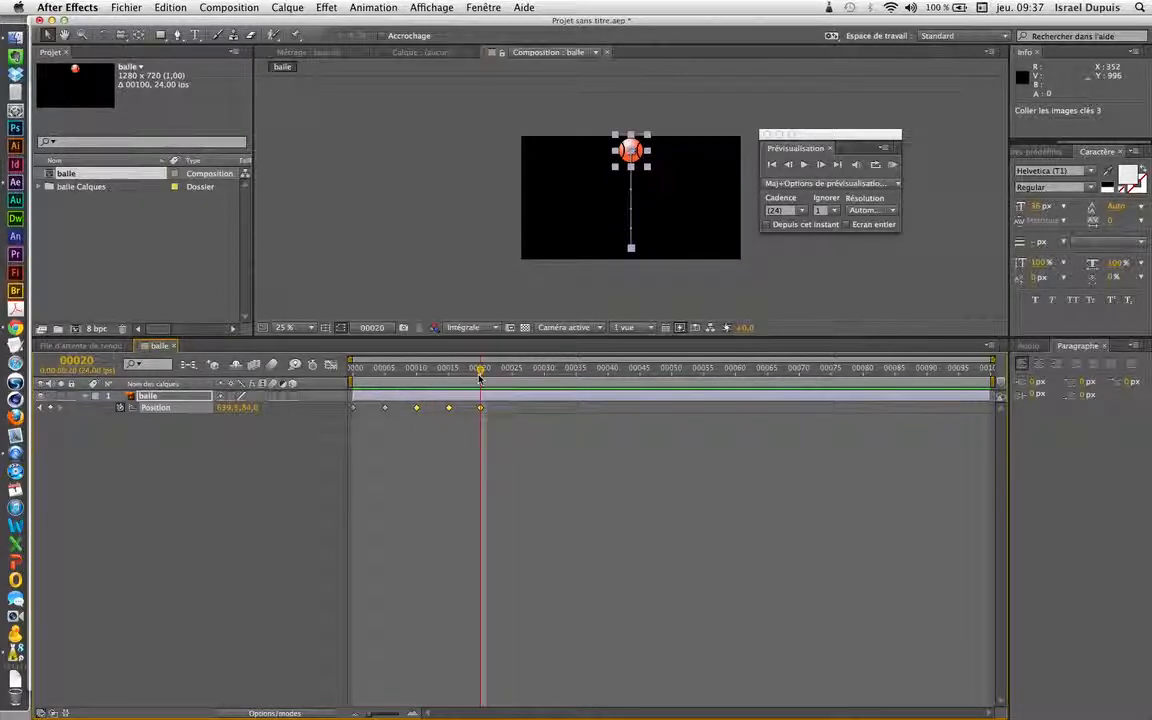
{"action": "key", "text": "super+v"}
- Return to frame 0 and play a RAM preview of the bouncing ball animation
{"action": "left_click_drag", "start_coordinate": [480, 370], "coordinate": [325, 389]}
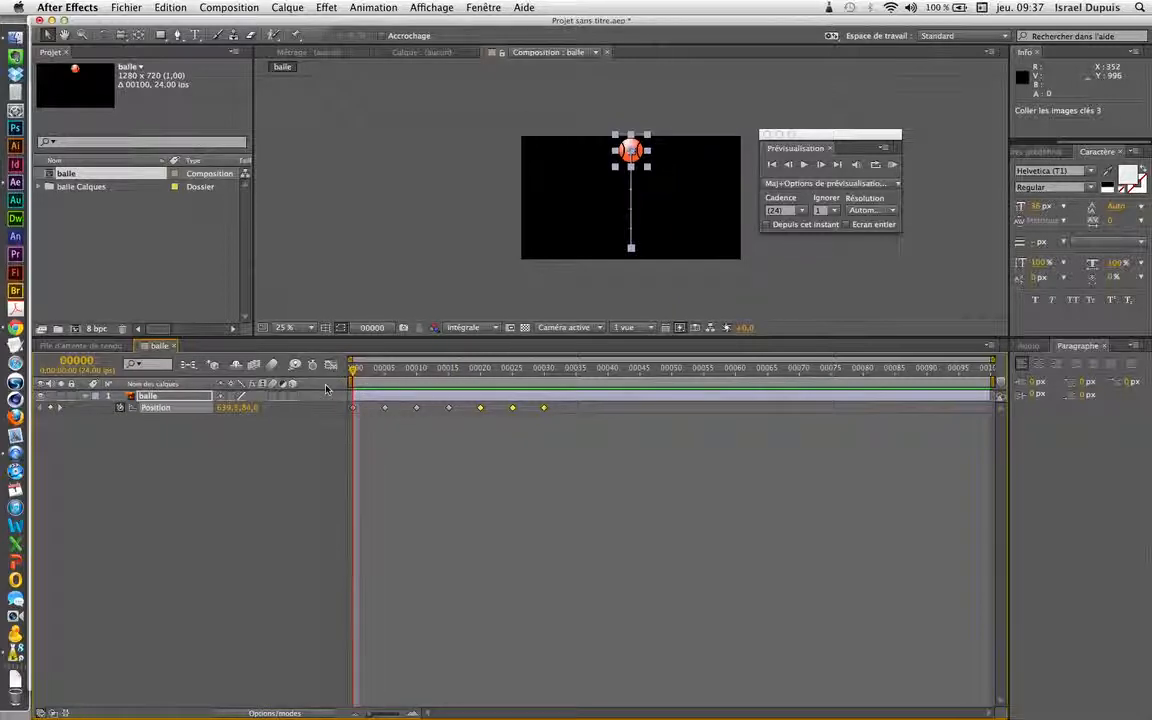
{"action": "key", "text": "KP_0"}
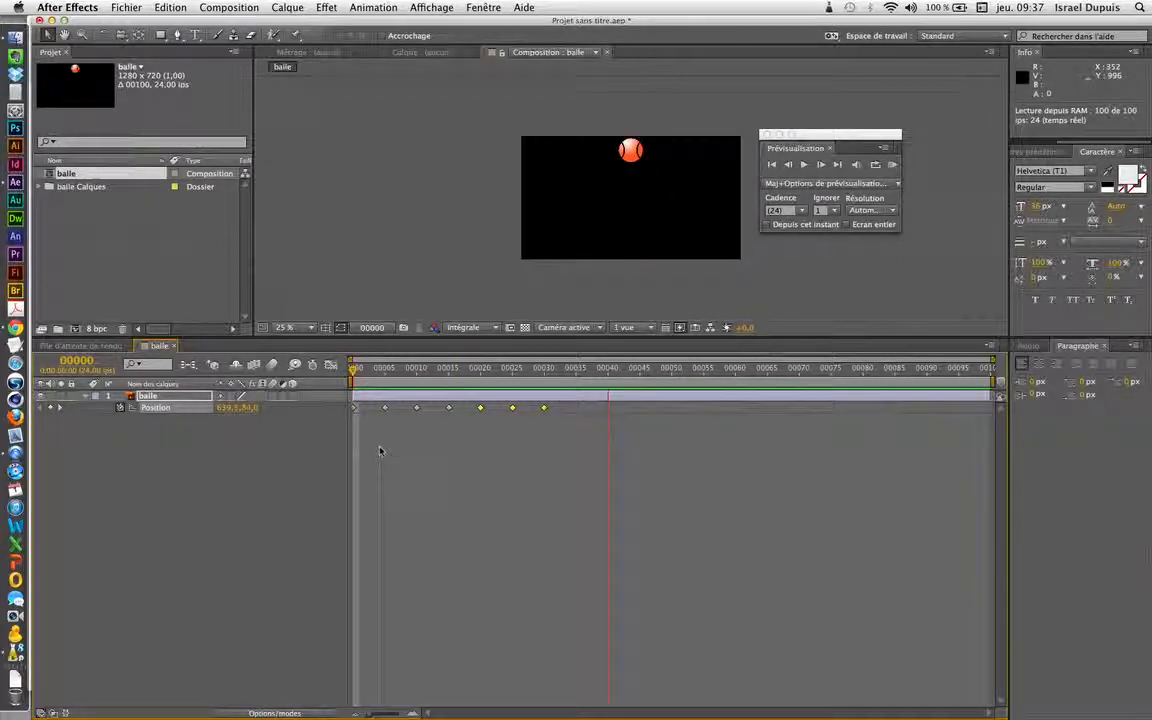
{"action": "key", "text": "space"}
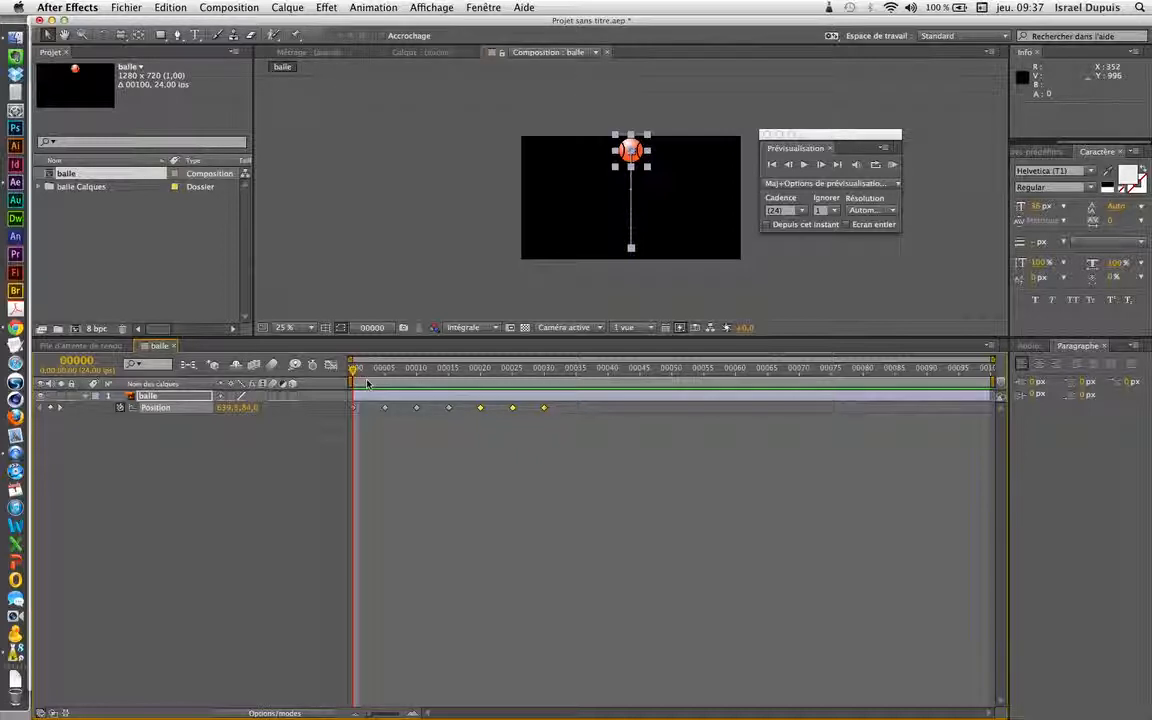
- Set the end of the work area at frame 31, just past the last Position keyframe
{"action": "left_click_drag", "start_coordinate": [361, 373], "coordinate": [550, 389]}
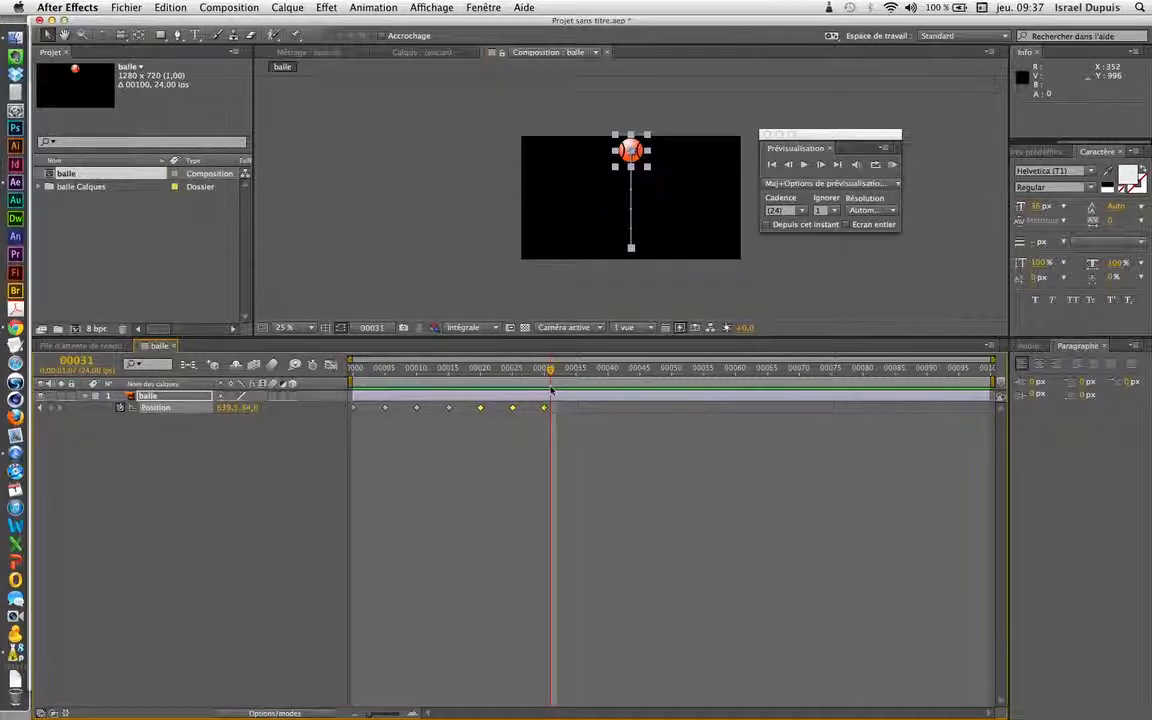
{"action": "key", "text": "n"}
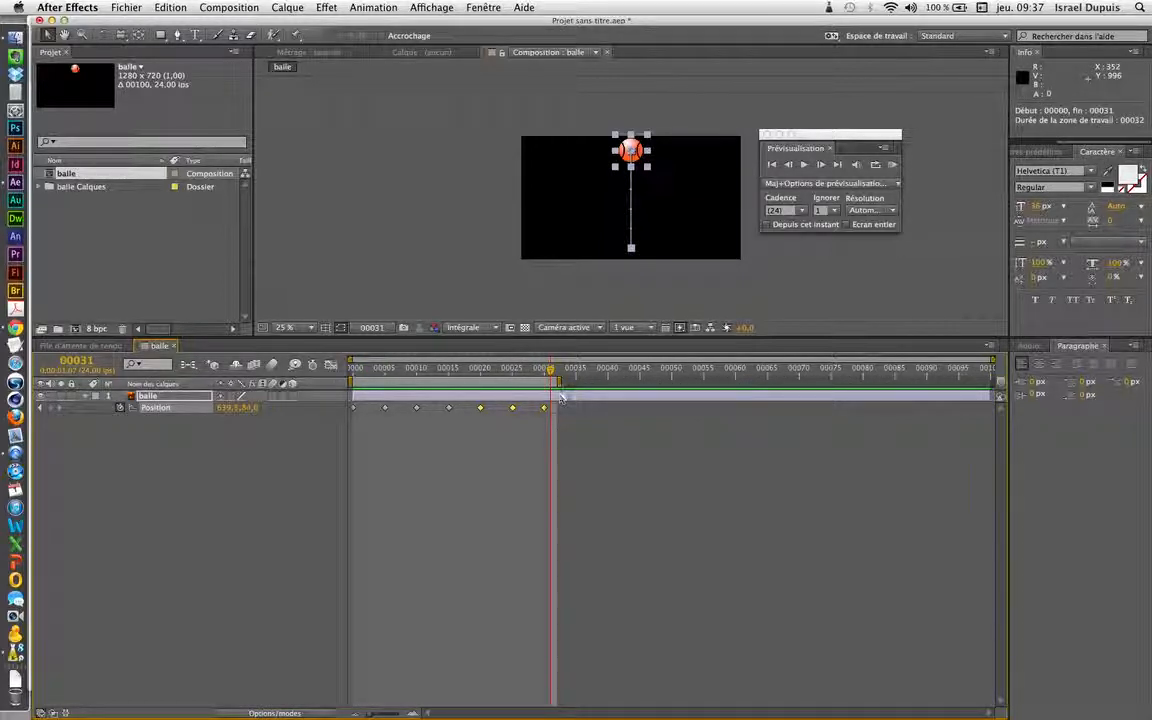
- Return to frame 0 and display the ball's Position property in the Graph Editor
{"action": "left_click_drag", "start_coordinate": [555, 372], "coordinate": [340, 372]}
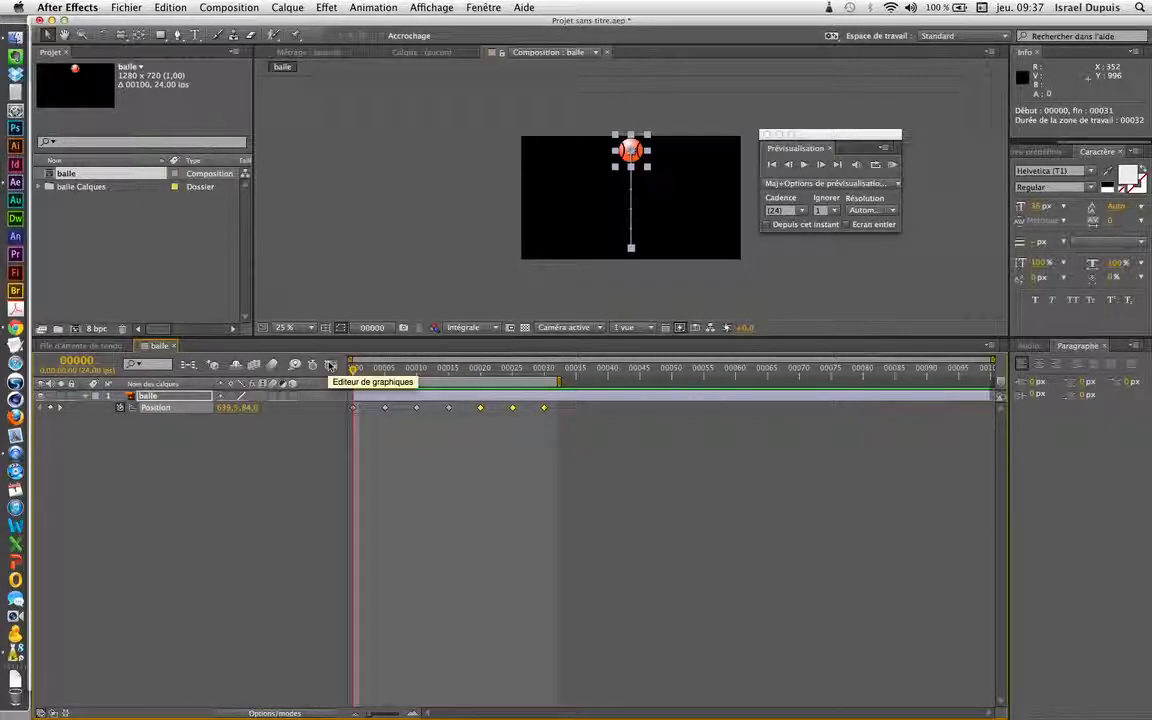
{"action": "left_click", "coordinate": [170, 409]}
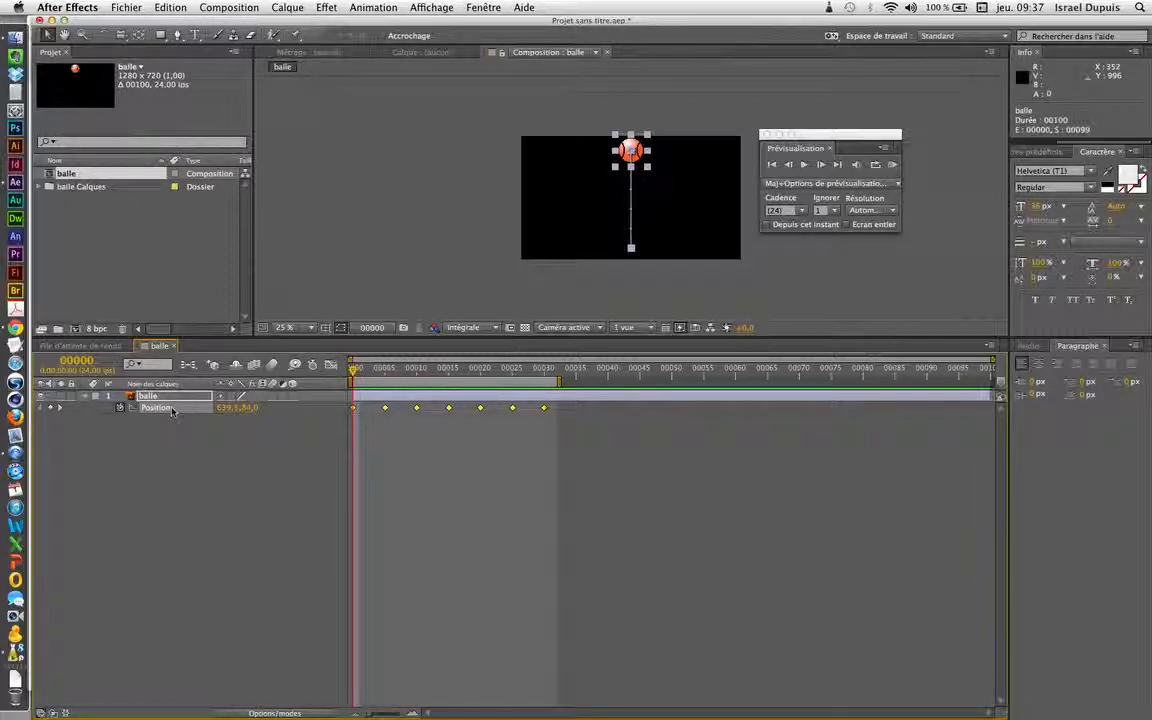
{"action": "left_click", "coordinate": [331, 366]}
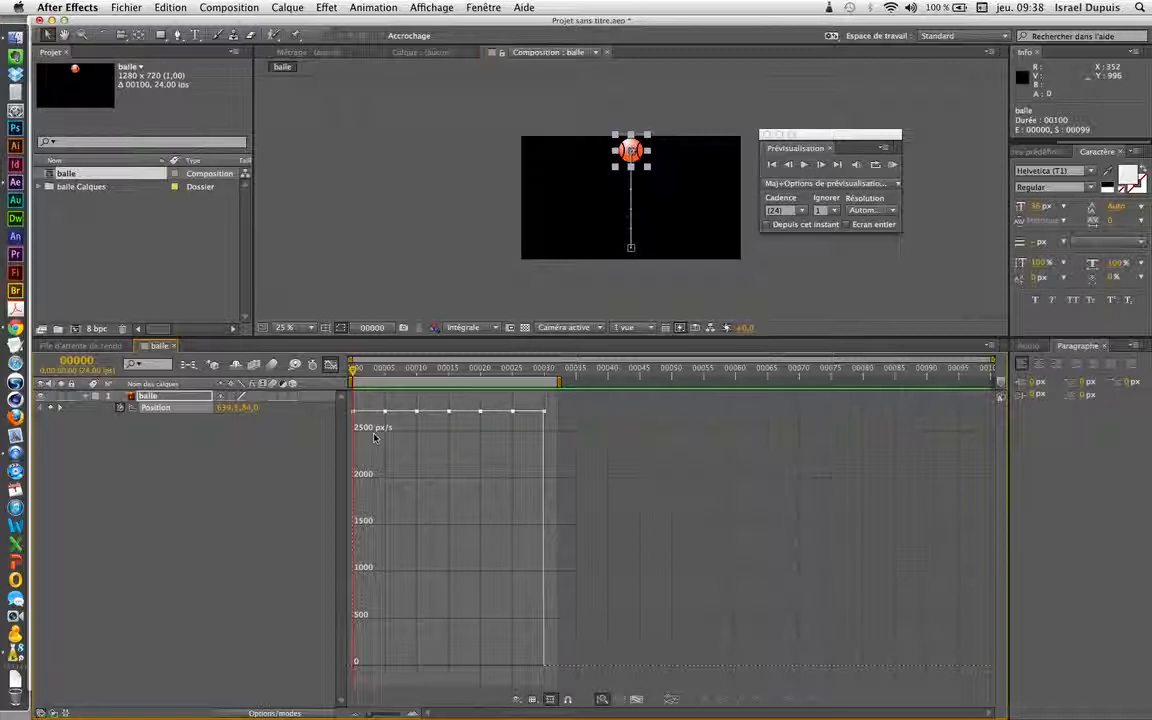
- Play a RAM preview of the bounce from frame 0 with the speed graph displayed, and stop it
{"action": "left_click_drag", "start_coordinate": [355, 374], "coordinate": [352, 405]}
{"action": "key", "text": "KP_0"}
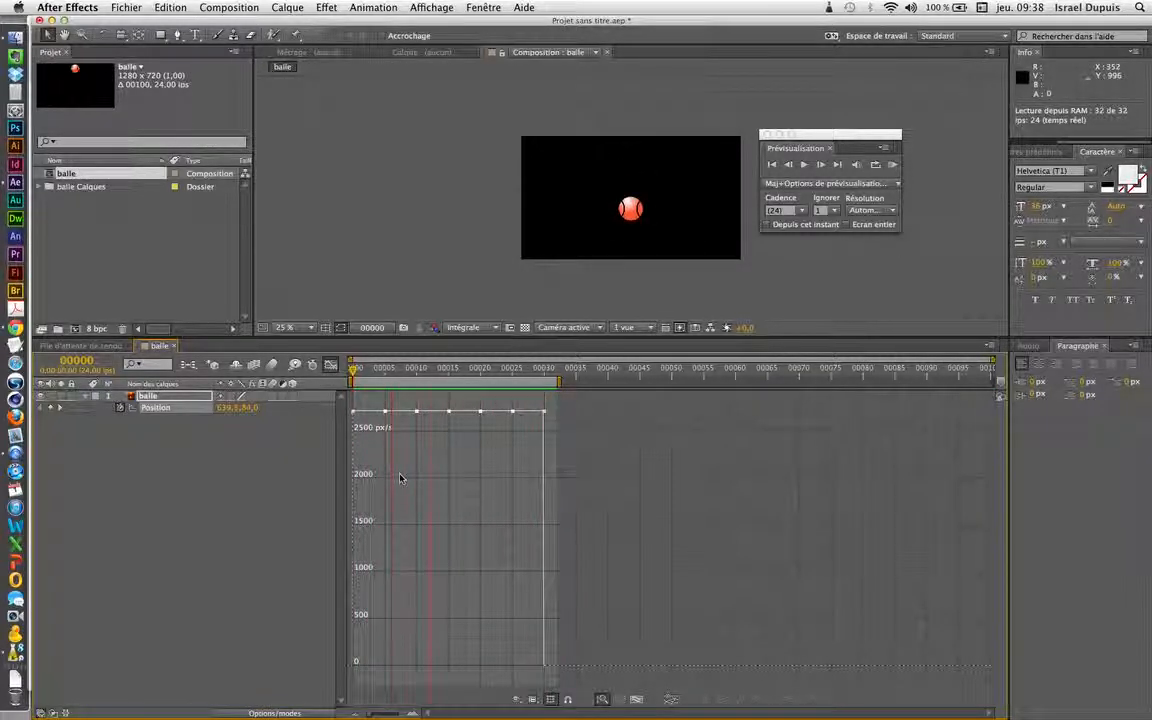
{"action": "key", "text": "space"}
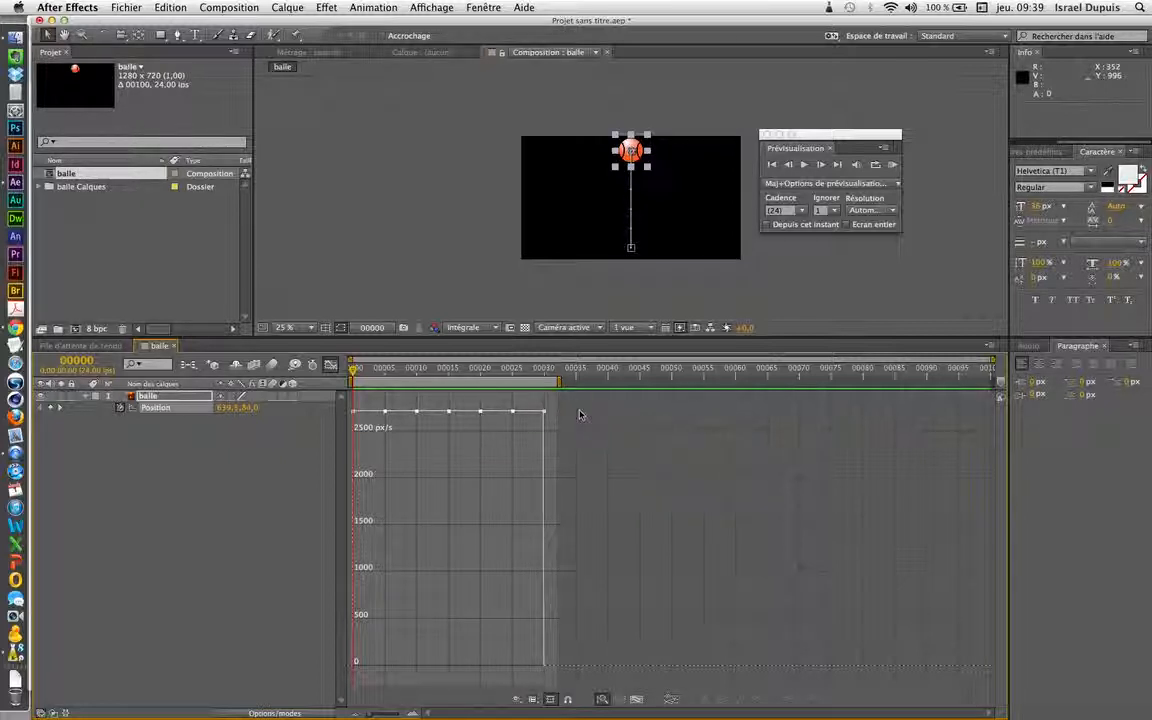
- Try lowering the outgoing speed of the frame 25 Position keyframe in the graph, and undo the change
{"action": "left_click", "coordinate": [513, 413]}
{"action": "left_click_drag", "start_coordinate": [513, 413], "coordinate": [517, 455]}
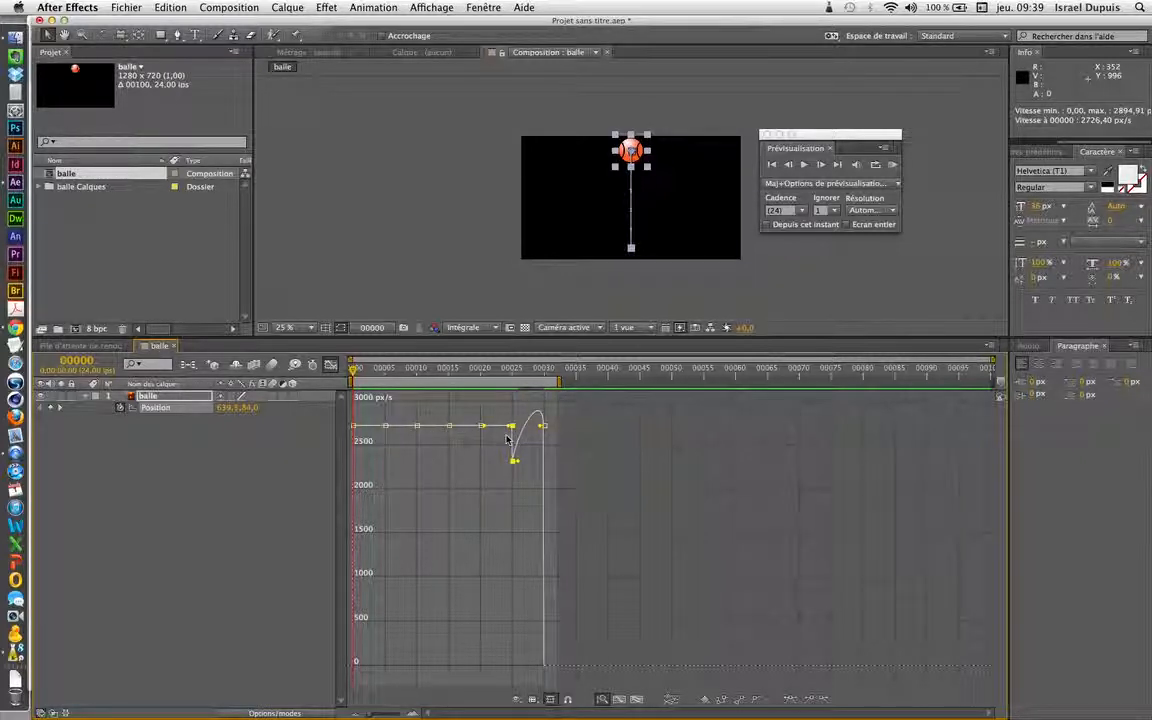
{"action": "key", "text": "super+z"}
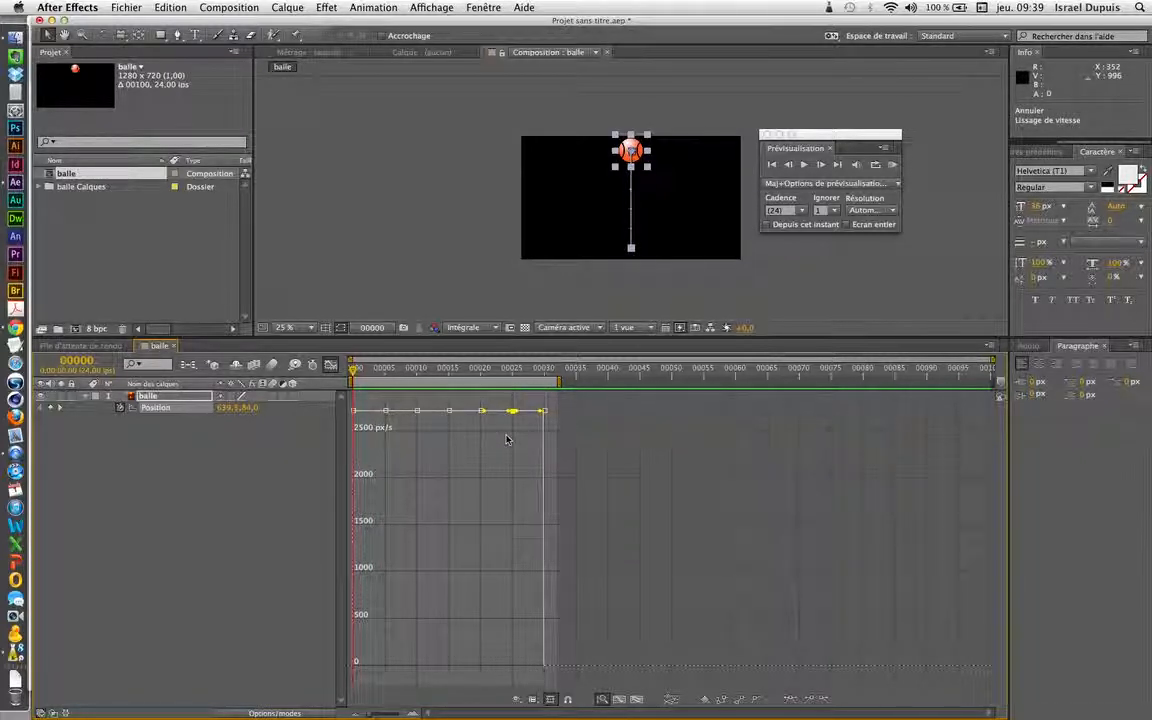
- Select all Position keyframes in the graph and make them rove across time
{"action": "left_click_drag", "start_coordinate": [588, 398], "coordinate": [335, 678]}
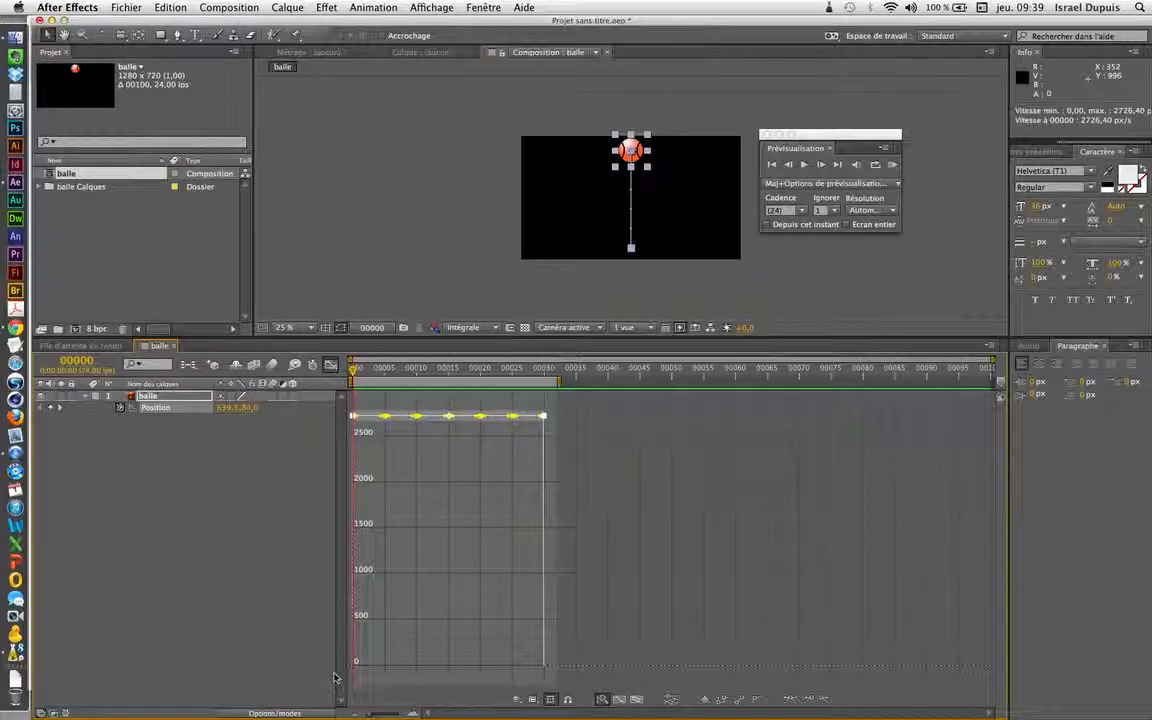
{"action": "left_click", "coordinate": [710, 699]}
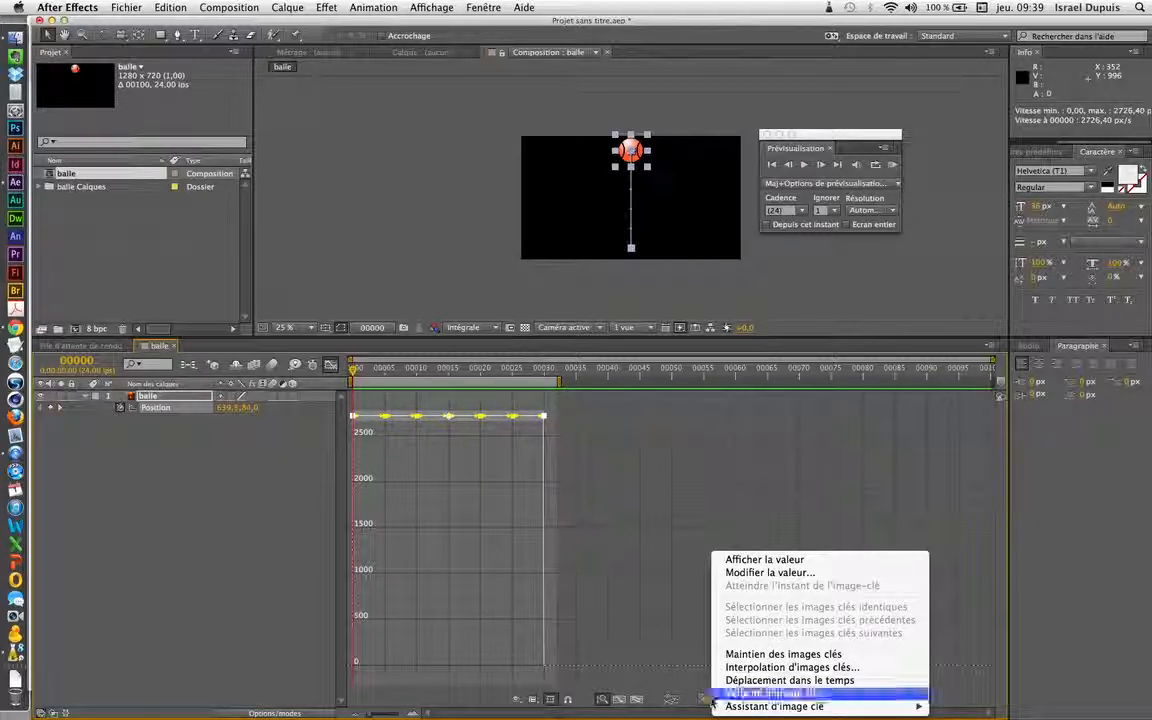
{"action": "left_click", "coordinate": [762, 680]}
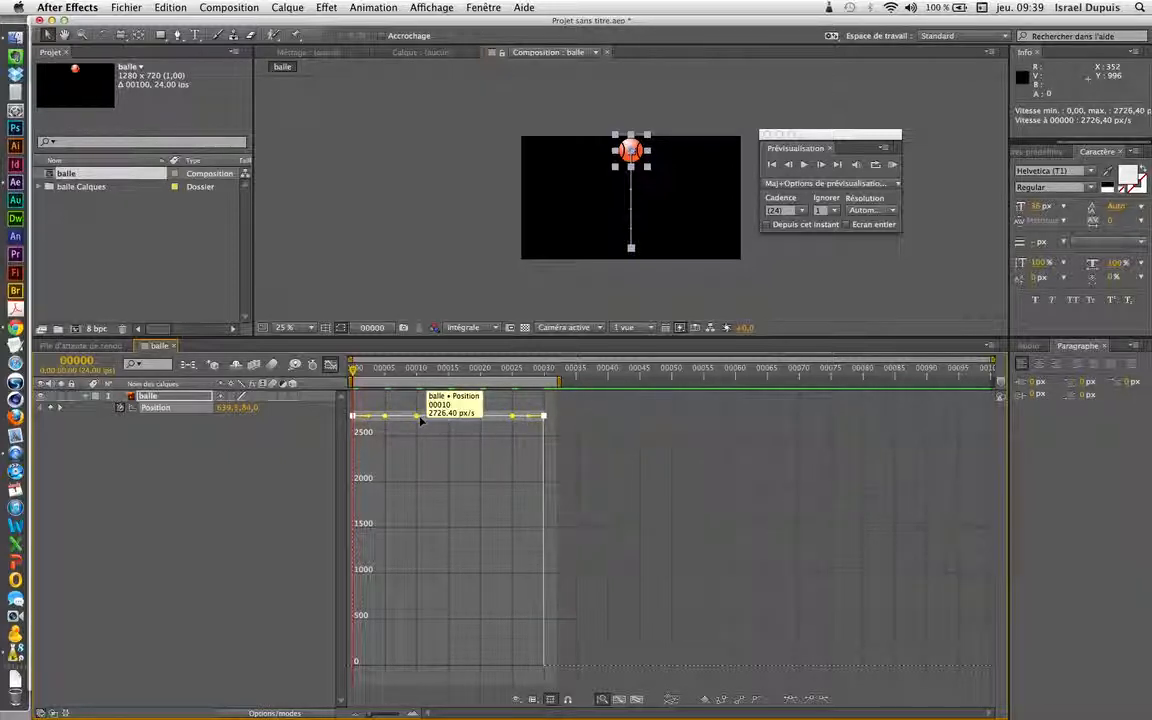
- Try lowering the last Position keyframe at frame 30 to about 1381 px/s, and undo the change
{"action": "left_click", "coordinate": [543, 415]}
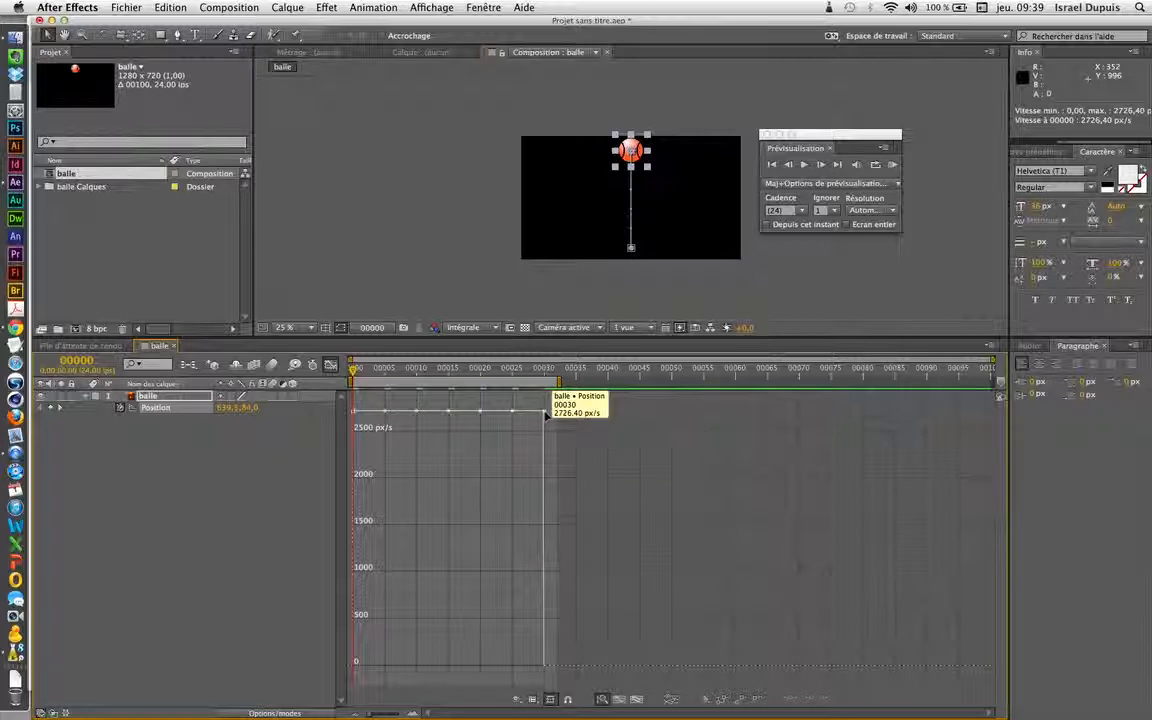
{"action": "key", "text": "super+shift+k"}
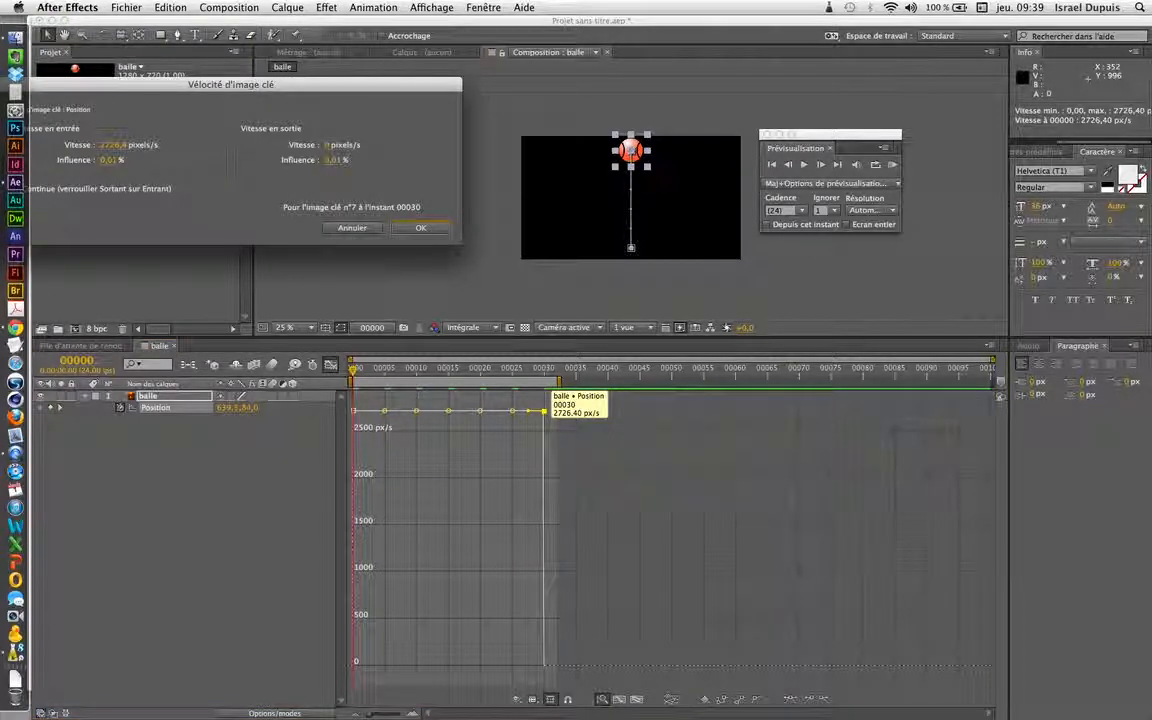
{"action": "left_click", "coordinate": [352, 230]}
{"action": "left_click_drag", "start_coordinate": [543, 412], "coordinate": [545, 540]}
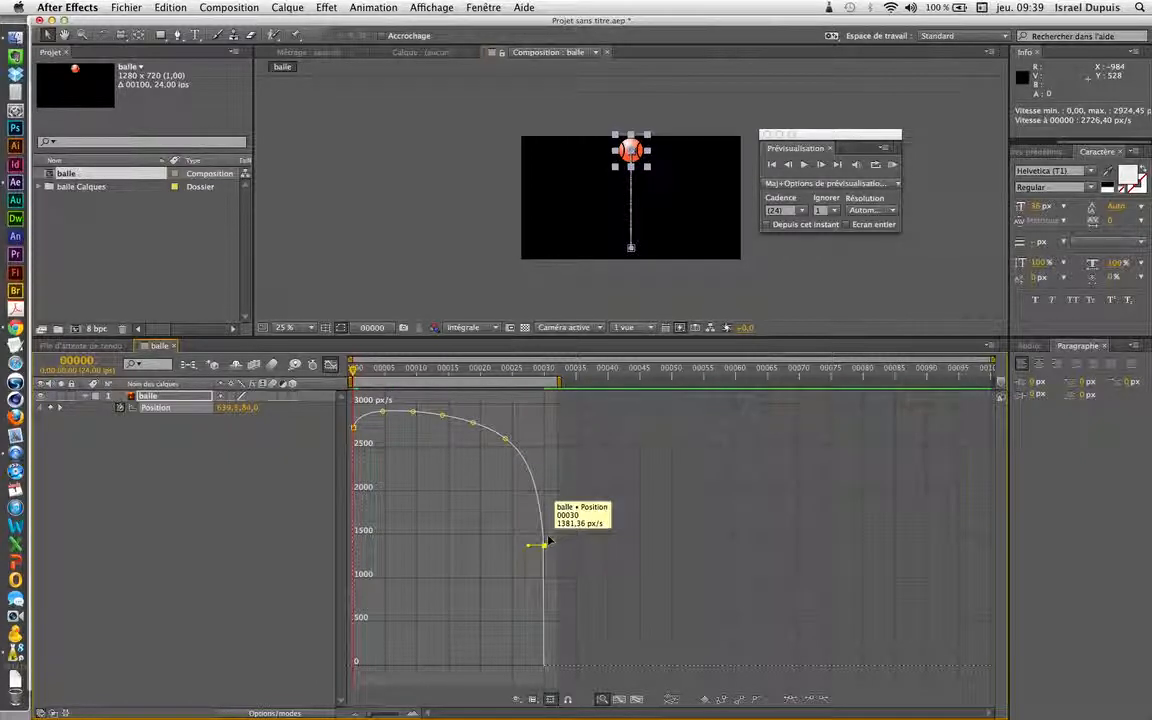
{"action": "key", "text": "super+z"}
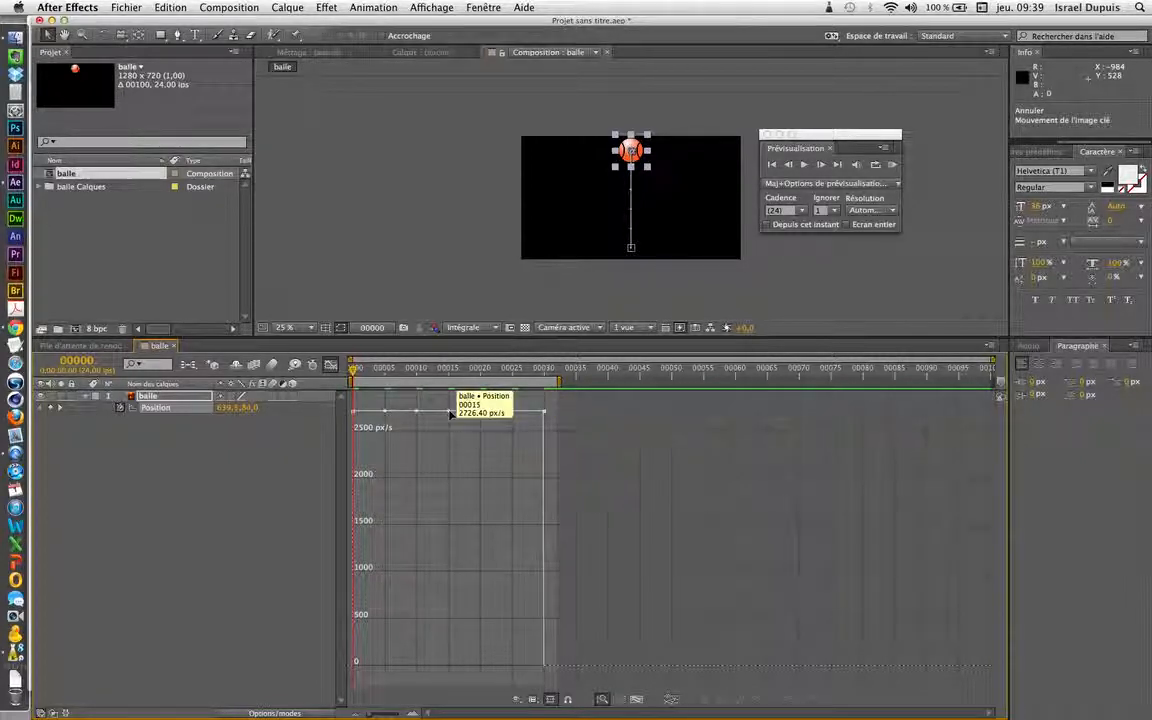
- Try moving the middle Position keyframe from frame 15 to frame 16 at about 1849 px/s, and undo the change
{"action": "double_click", "coordinate": [448, 412]}
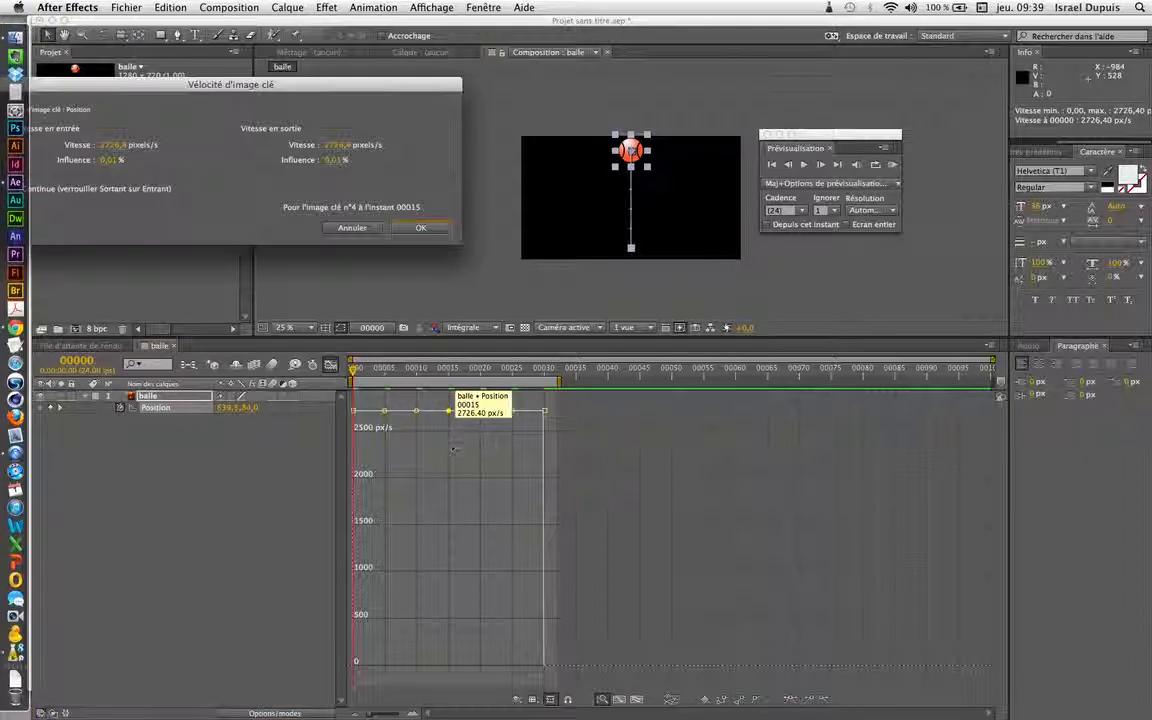
{"action": "left_click", "coordinate": [355, 228]}
{"action": "left_click_drag", "start_coordinate": [448, 411], "coordinate": [454, 489]}
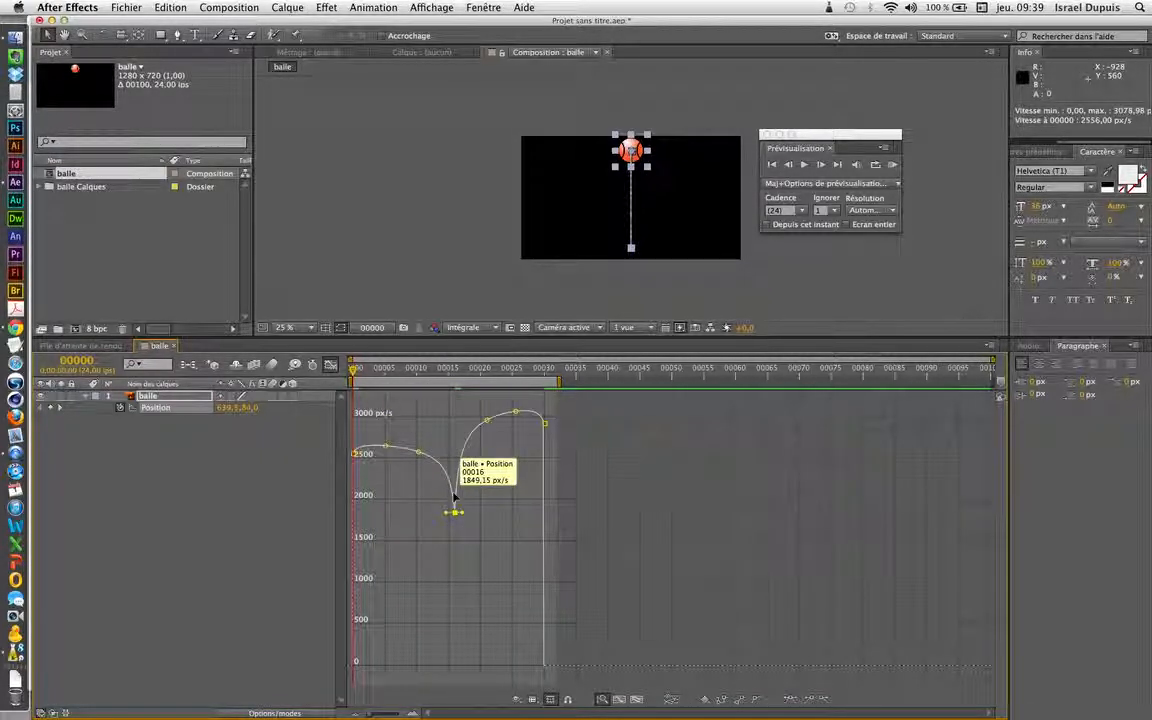
{"action": "key", "text": "super+z"}
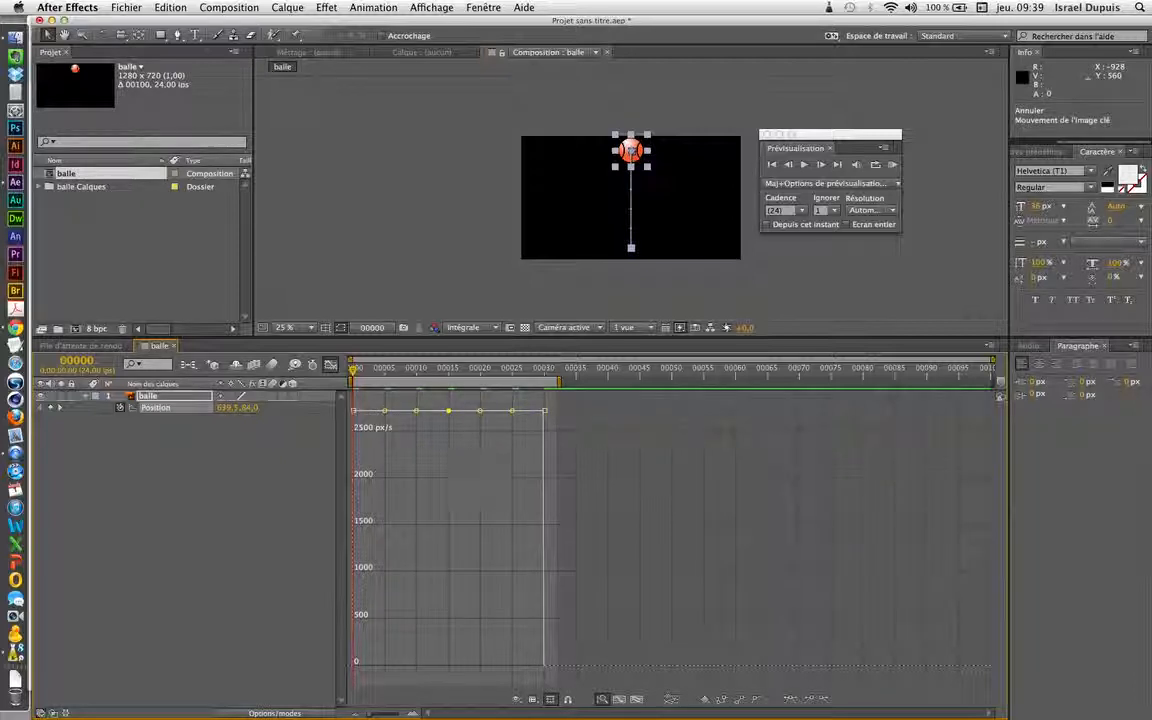
- Lower the speed of the last Position keyframe to 0 px/s, keeping it at frame 30
{"action": "left_click", "coordinate": [544, 411]}
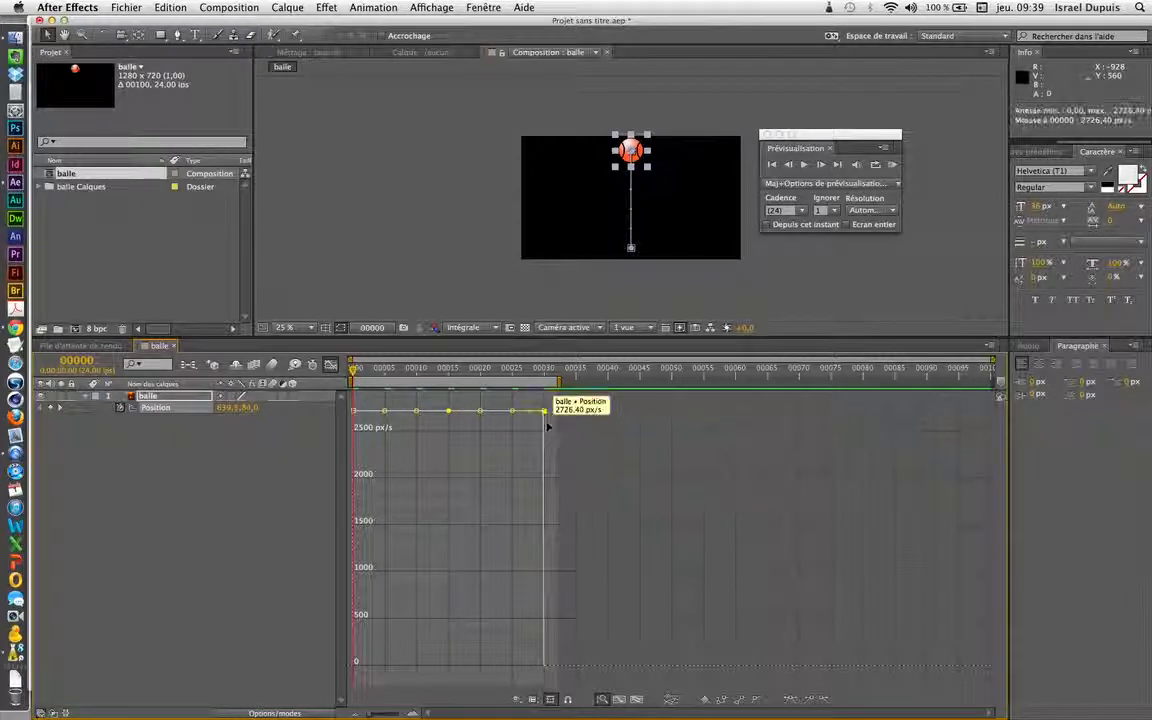
{"action": "double_click", "coordinate": [545, 412]}
{"action": "left_click", "coordinate": [354, 227]}
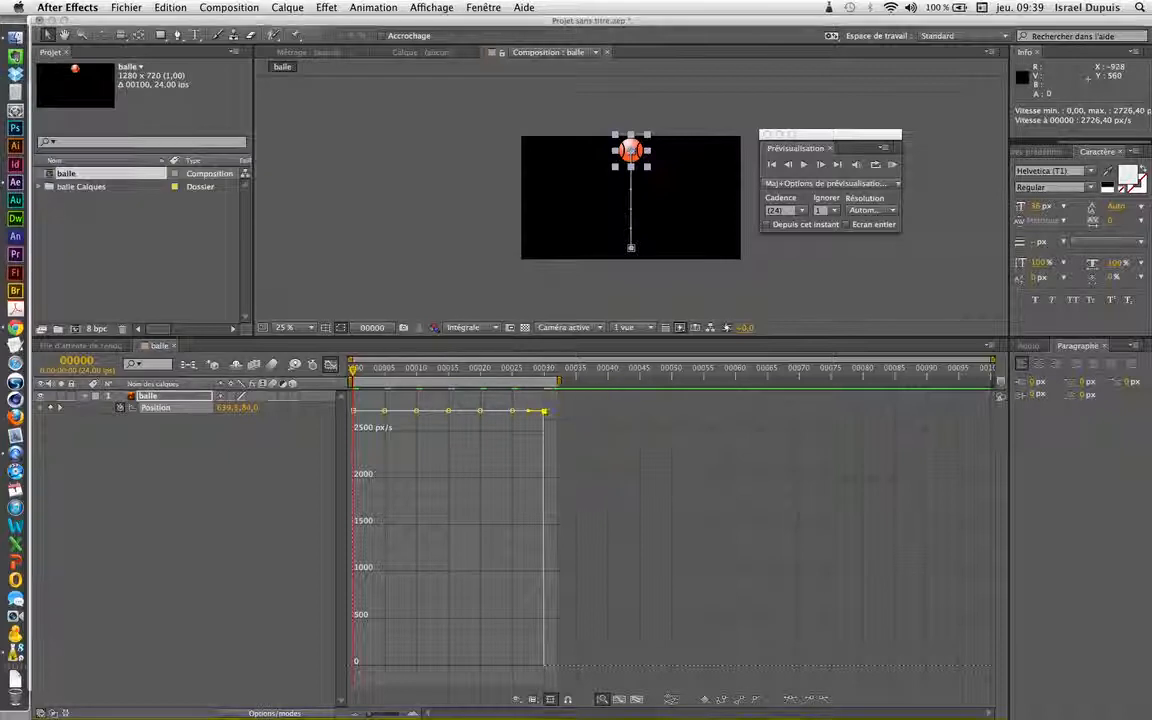
{"action": "left_click_drag", "start_coordinate": [544, 411], "coordinate": [541, 662]}
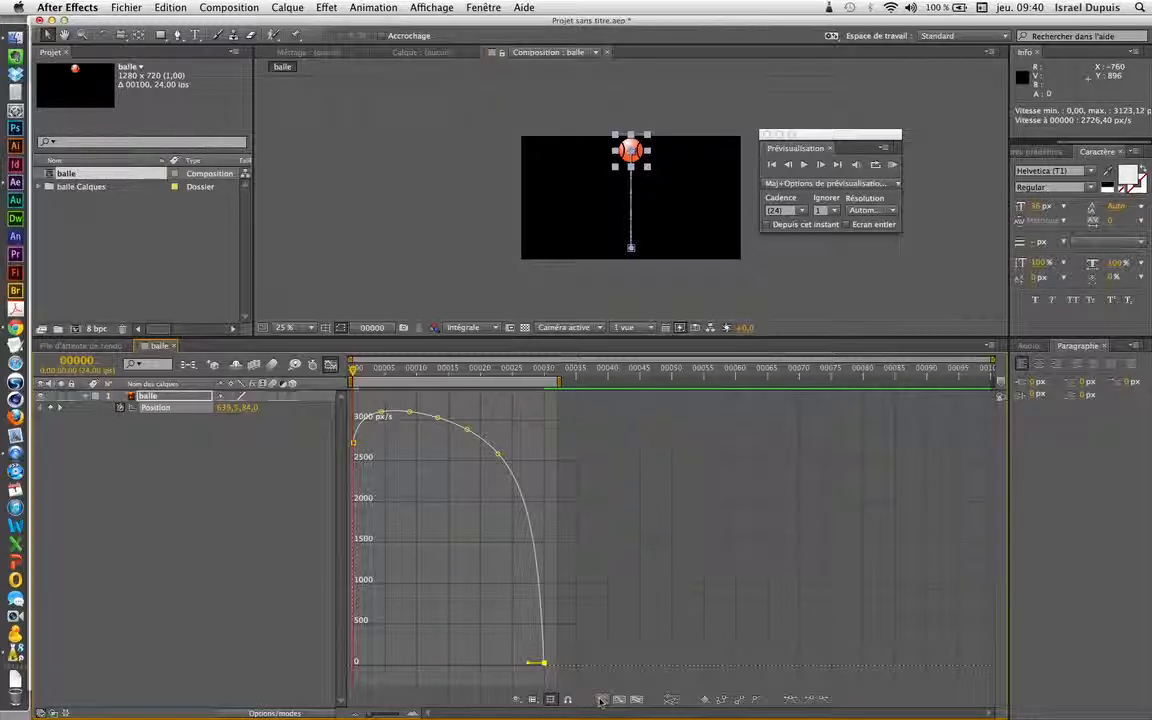
{"action": "left_click_drag", "start_coordinate": [543, 662], "coordinate": [493, 664]}
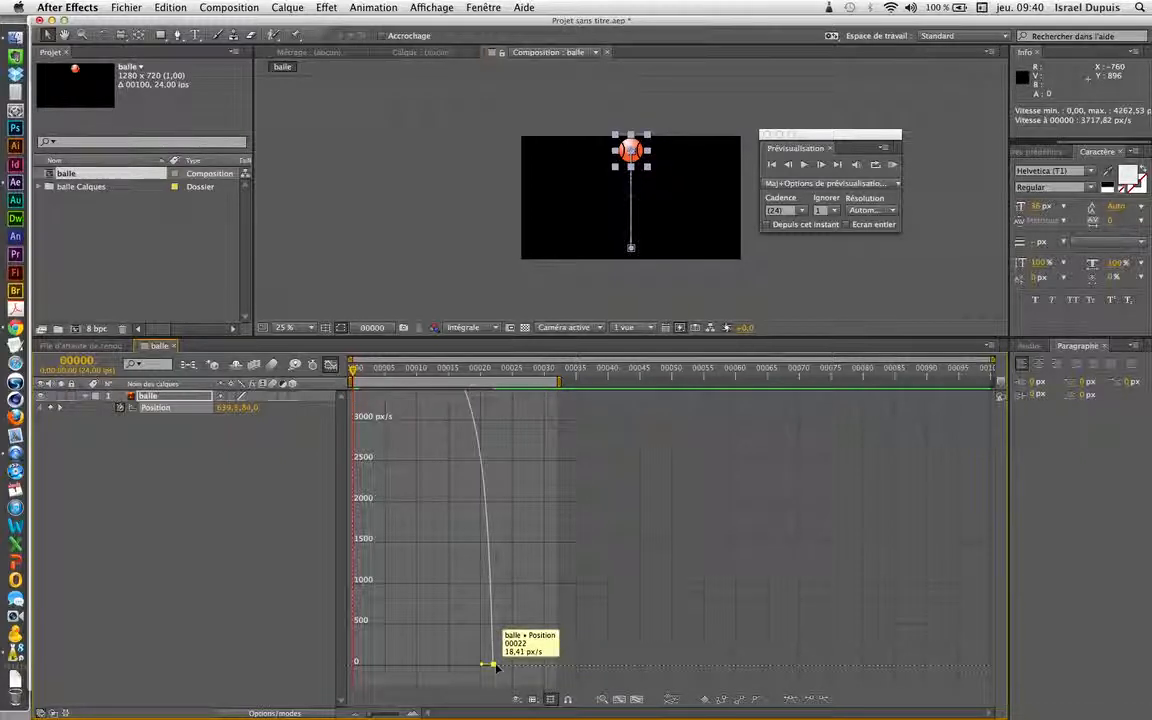
{"action": "left_click_drag", "start_coordinate": [493, 664], "coordinate": [543, 665]}
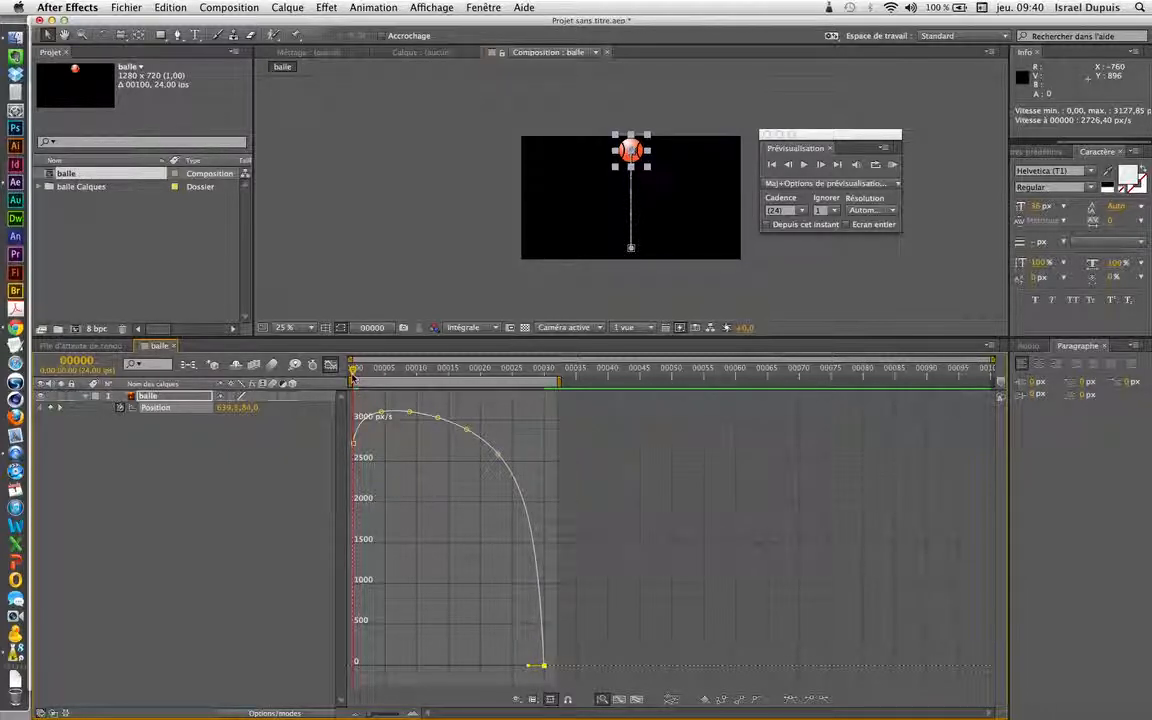
- Play a RAM preview of the bounce with its progressive slowdown, and stop it
{"action": "mouse_move", "coordinate": [353, 444]}
{"action": "mouse_move", "coordinate": [545, 667]}
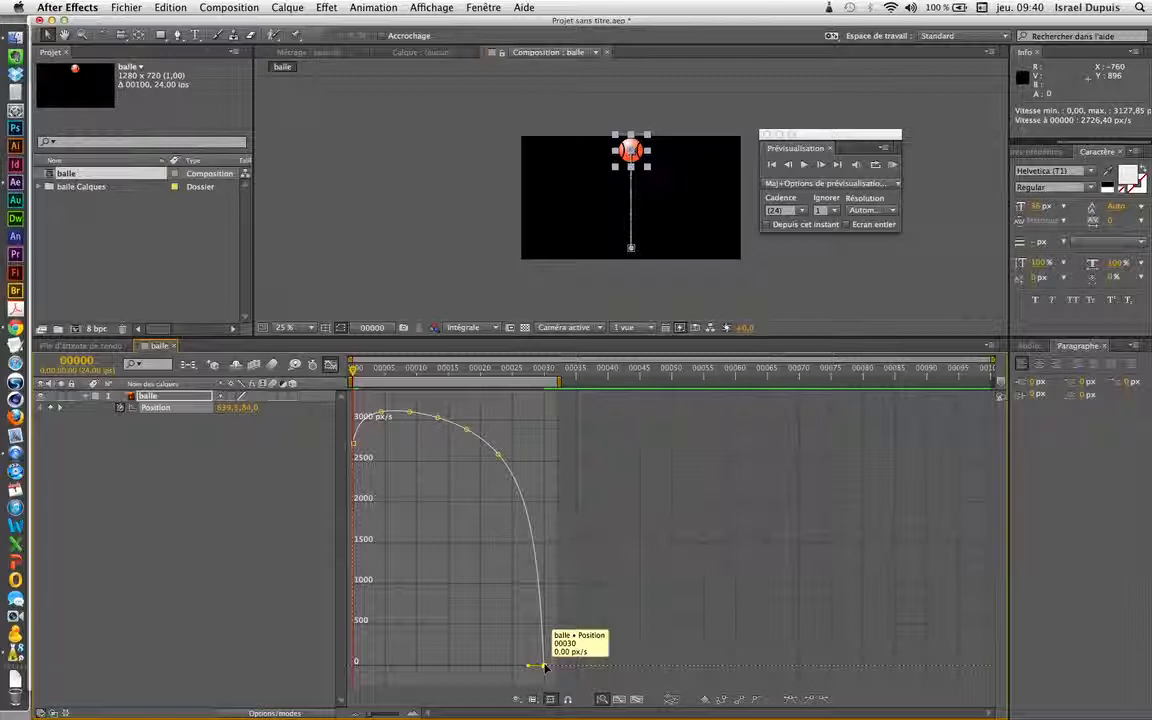
{"action": "key", "text": "space"}
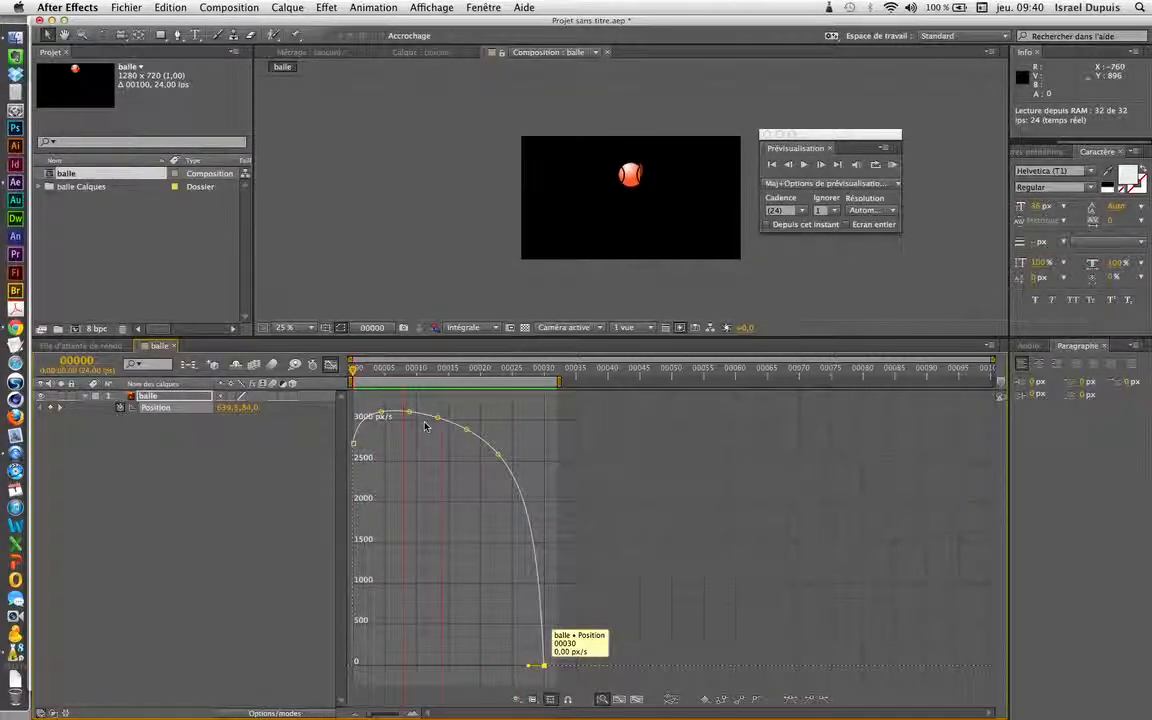
{"action": "key", "text": "space"}
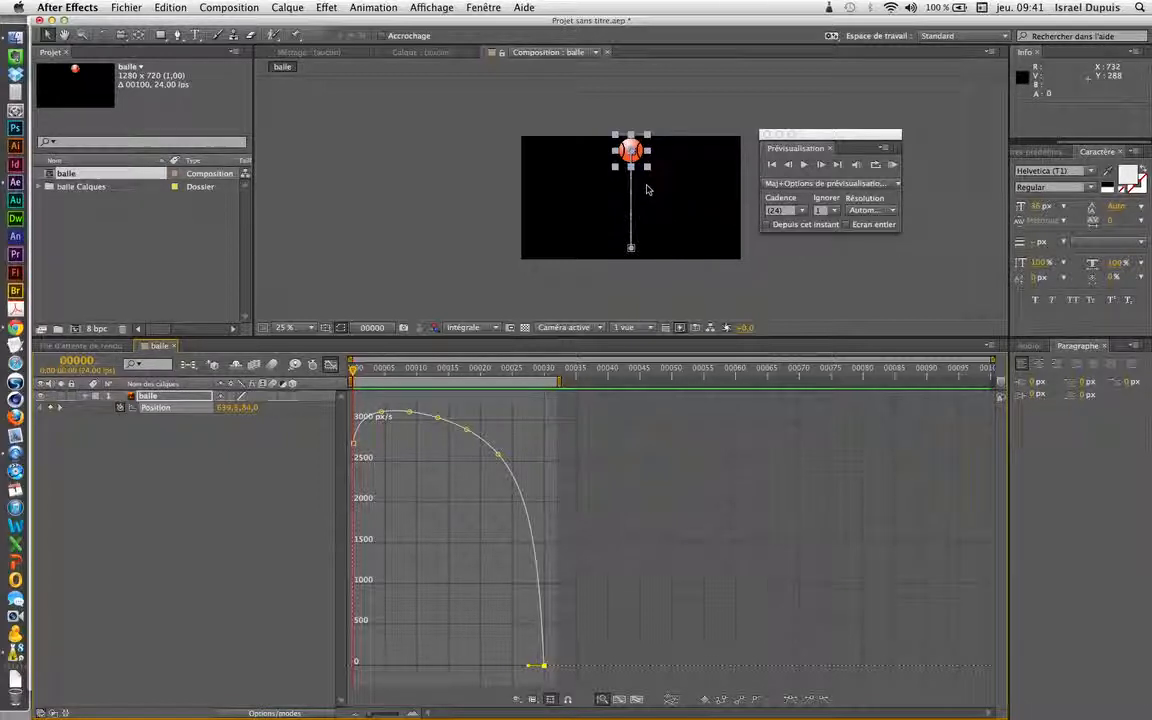
- Switch the Graph Editor to the value graph and separate Position into X and Y dimensions
{"action": "left_click", "coordinate": [550, 699]}
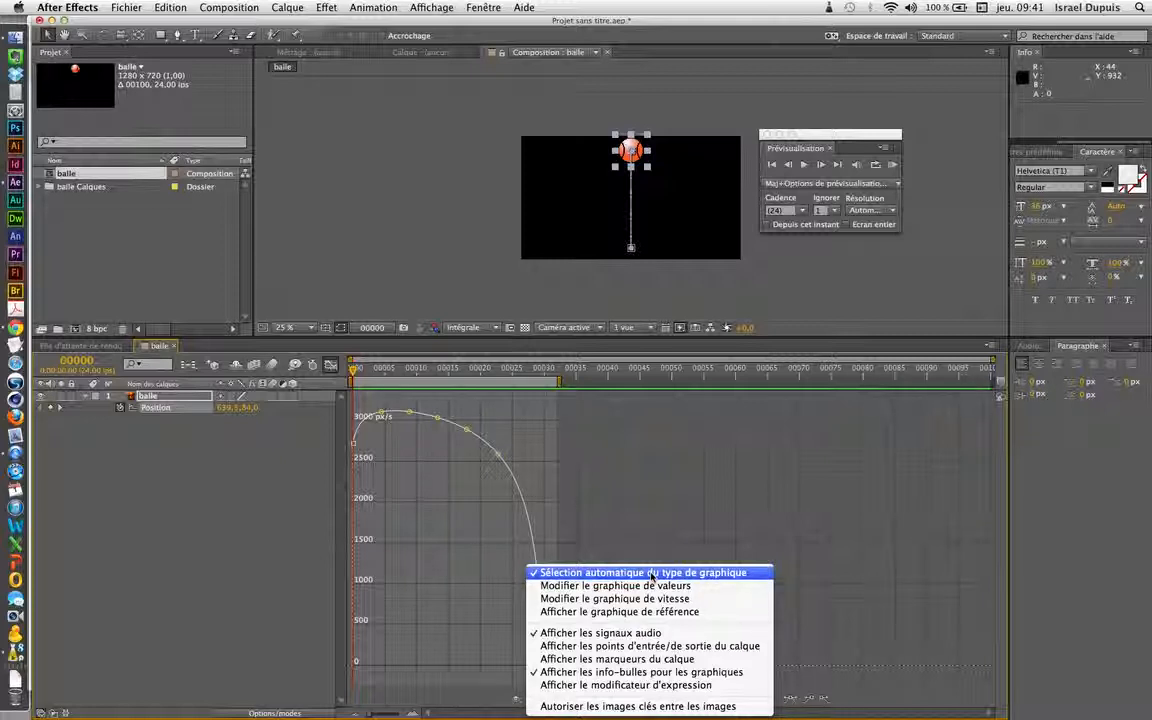
{"action": "left_click", "coordinate": [477, 699]}
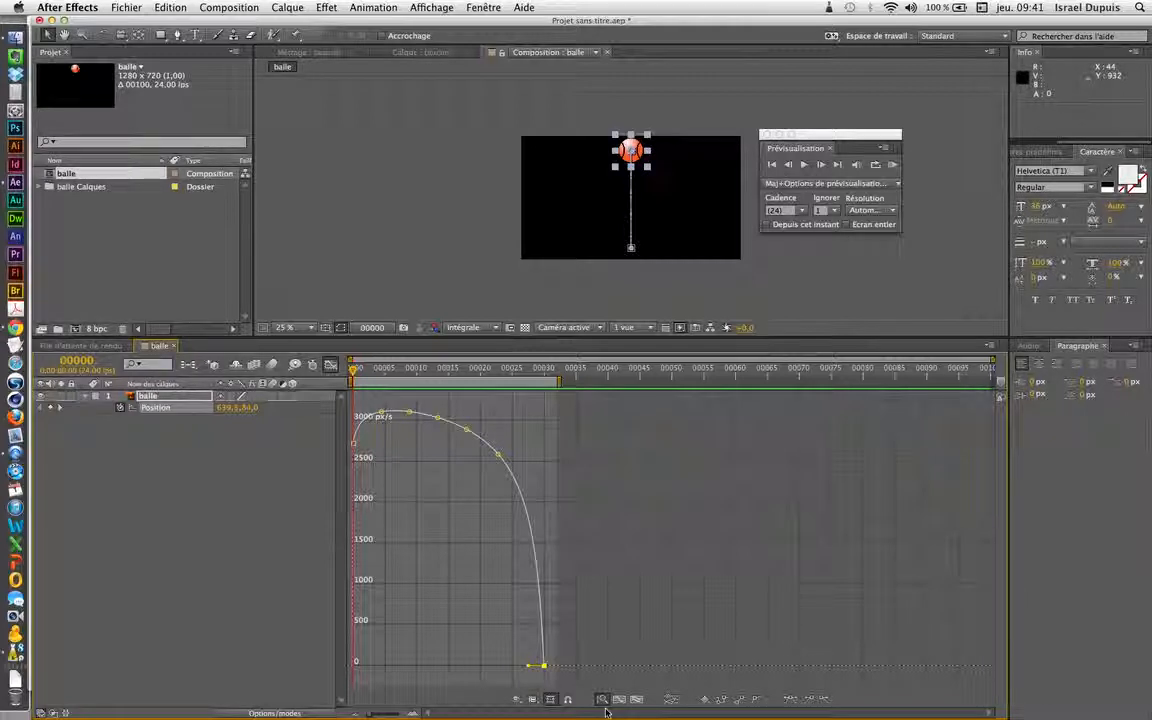
{"action": "left_click", "coordinate": [534, 701]}
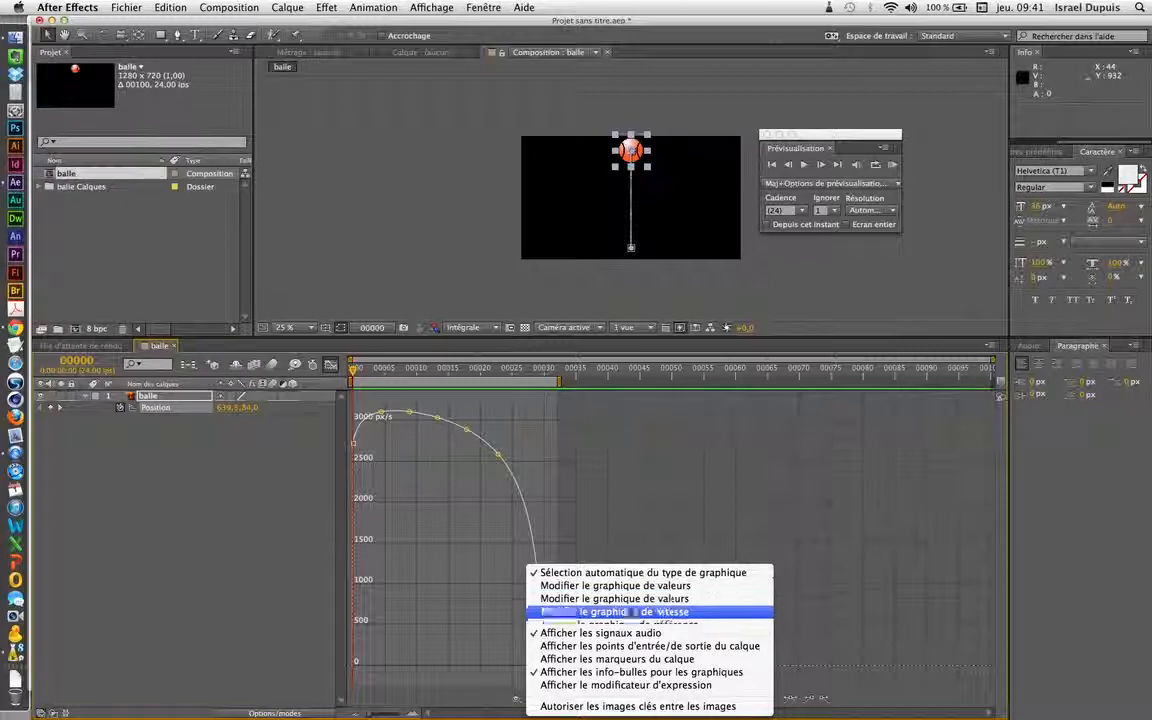
{"action": "left_click", "coordinate": [615, 586]}
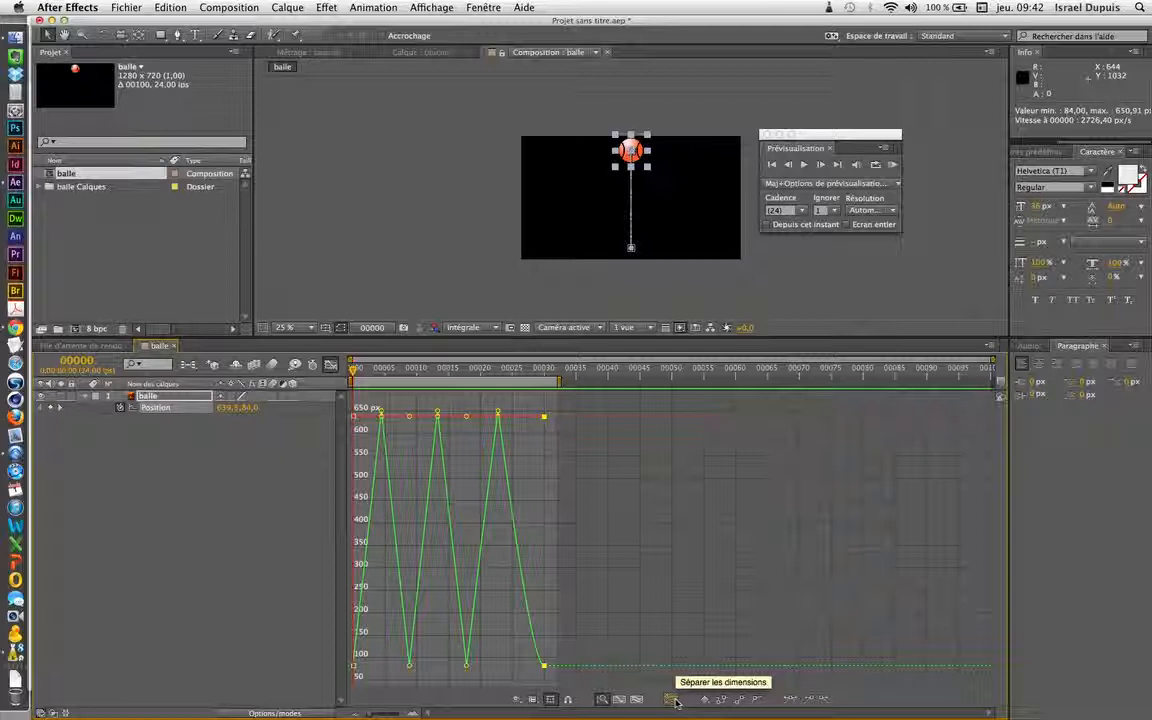
{"action": "left_click", "coordinate": [672, 700]}
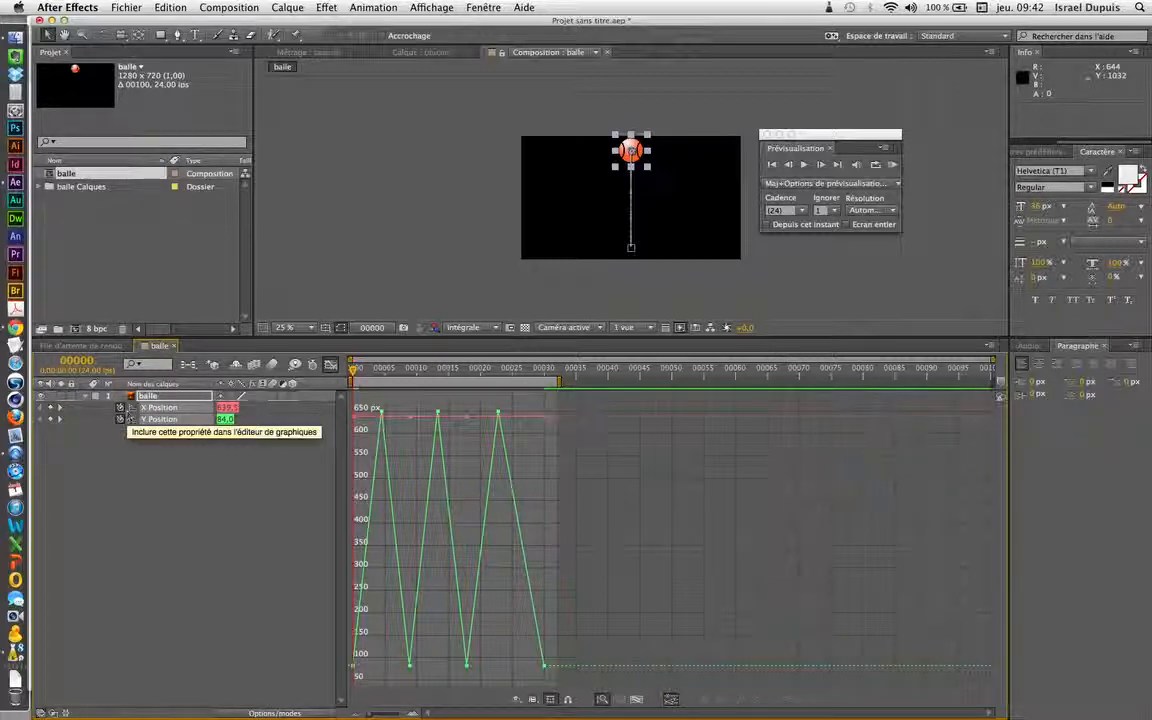
- Show the X Position curve alone and toggle the display of animated properties on and off again
{"action": "left_click", "coordinate": [177, 443]}
{"action": "left_click", "coordinate": [172, 409]}
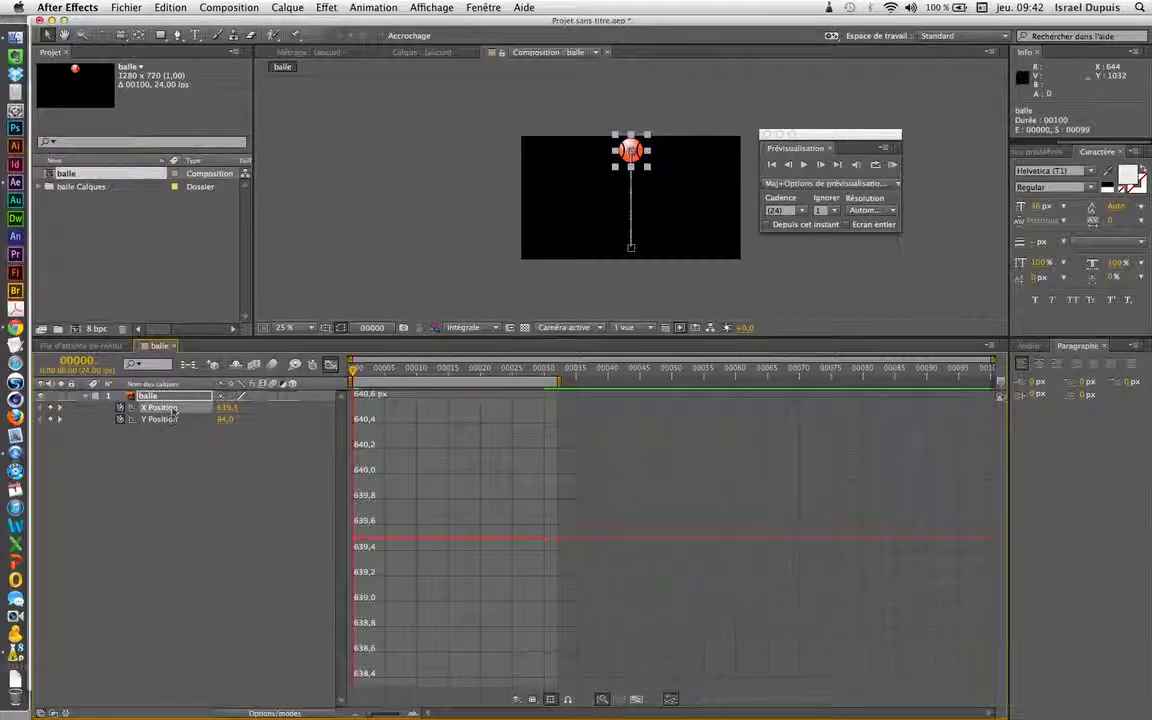
{"action": "left_click", "coordinate": [519, 700]}
{"action": "left_click", "coordinate": [547, 689]}
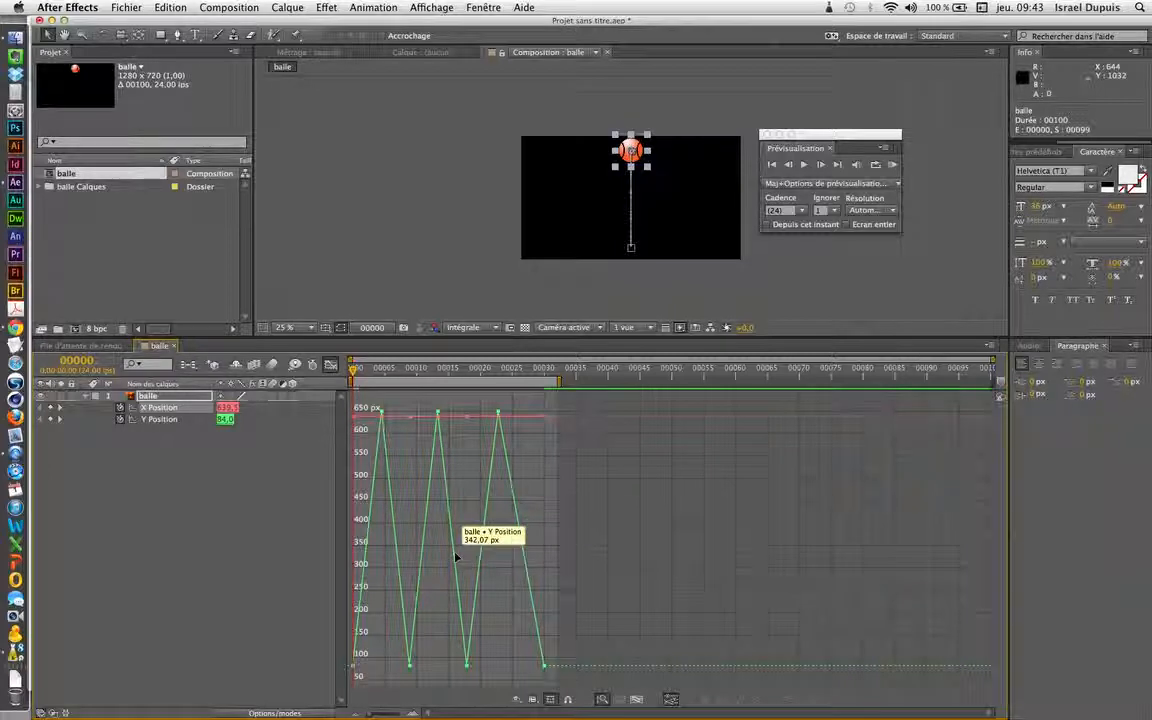
{"action": "left_click", "coordinate": [519, 700]}
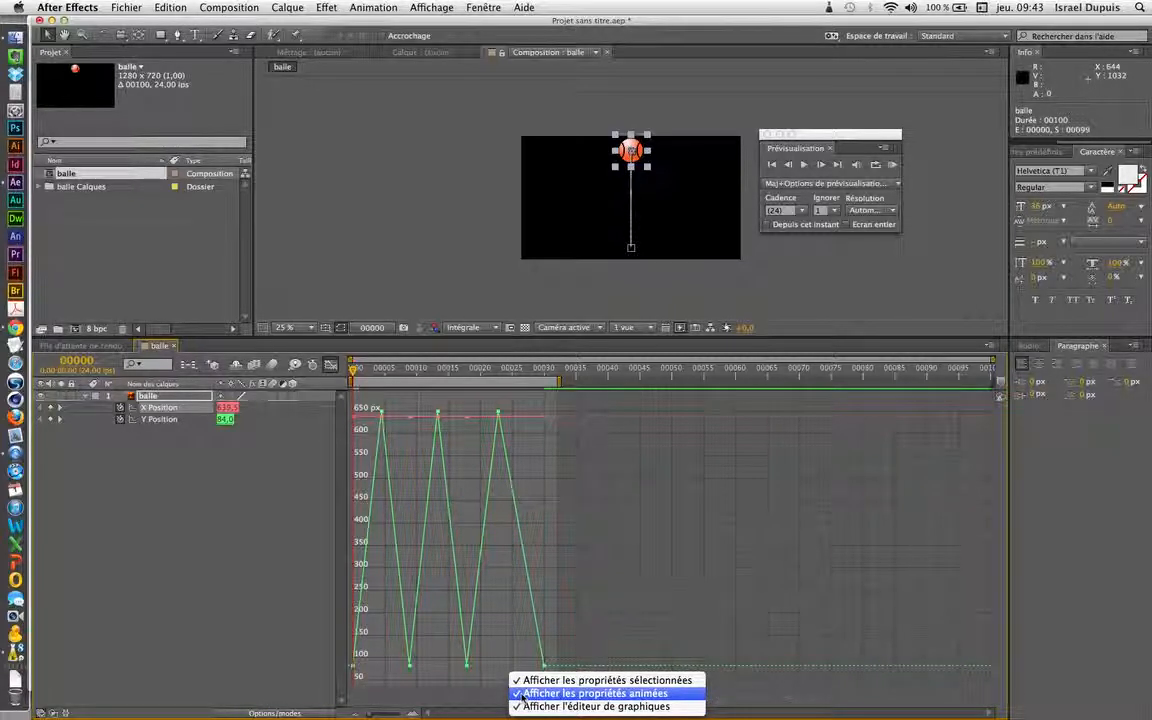
{"action": "left_click", "coordinate": [520, 693]}
- Select Y Position so that only its value curve is displayed in the Graph Editor
{"action": "left_click", "coordinate": [520, 699]}
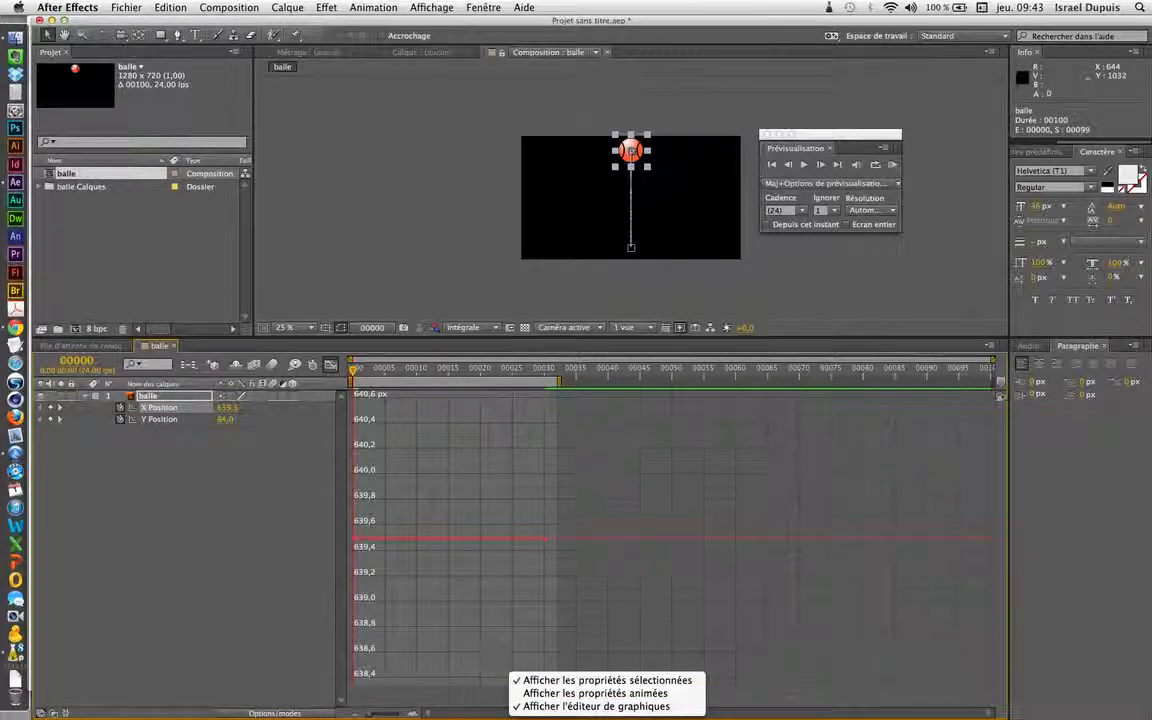
{"action": "left_click", "coordinate": [228, 527]}
{"action": "left_click", "coordinate": [150, 419]}
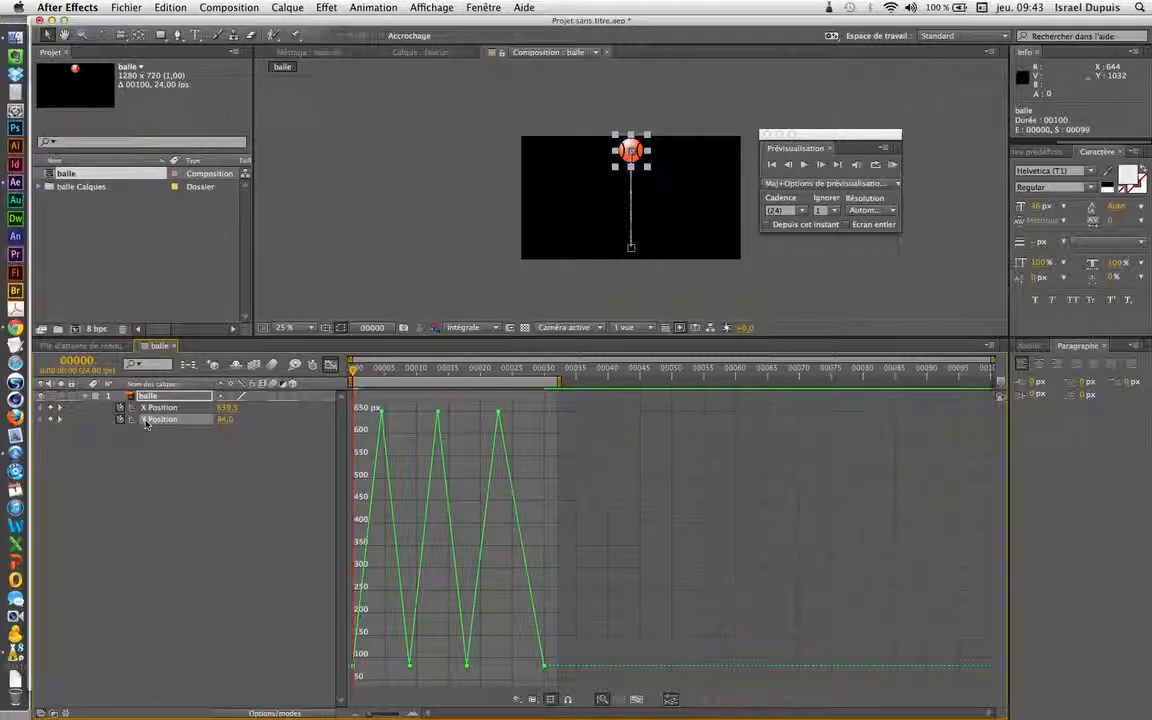
- Compare the X Position and Y Position value curves, scrubbing through the first frames to watch the ball move
{"action": "left_click", "coordinate": [148, 408]}
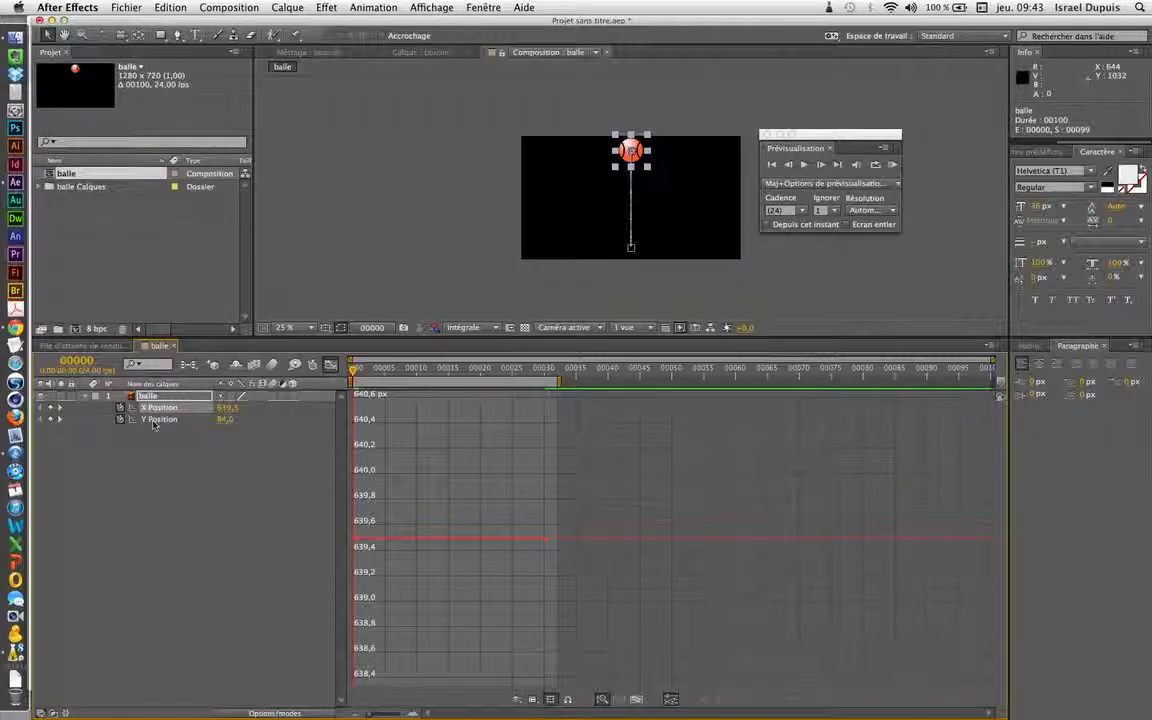
{"action": "left_click", "coordinate": [152, 420]}
{"action": "left_click", "coordinate": [153, 408]}
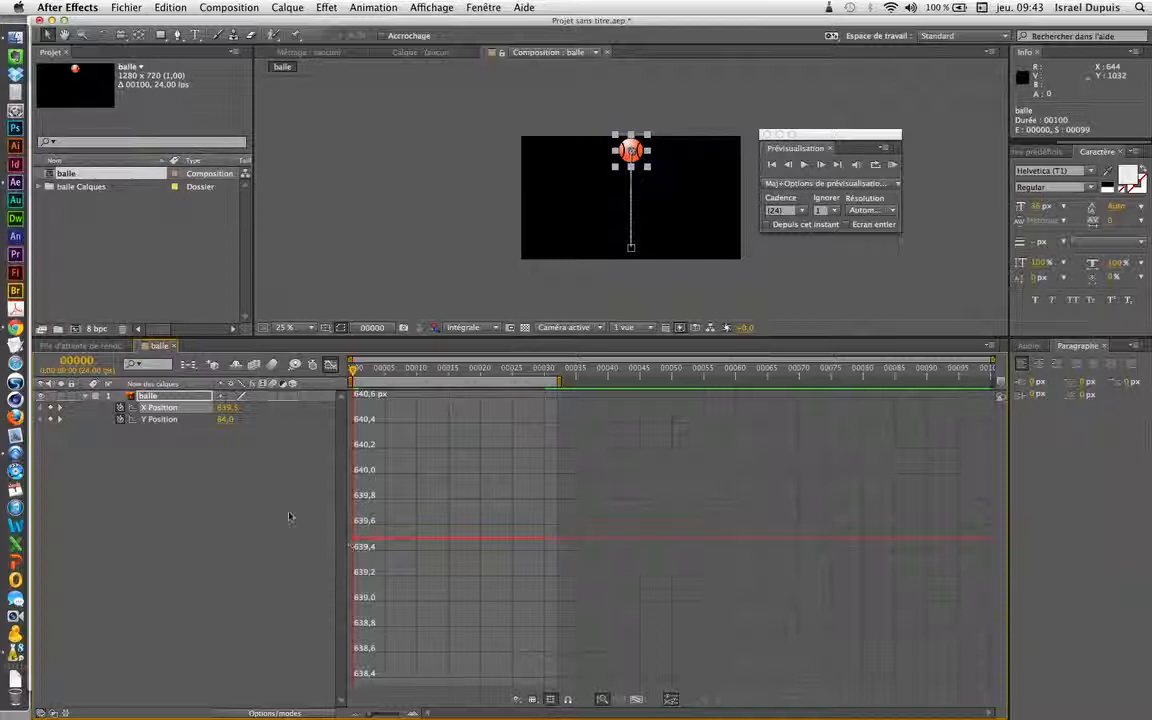
{"action": "left_click_drag", "start_coordinate": [354, 369], "coordinate": [405, 370]}
{"action": "left_click", "coordinate": [160, 419]}
{"action": "left_click_drag", "start_coordinate": [465, 400], "coordinate": [361, 373]}
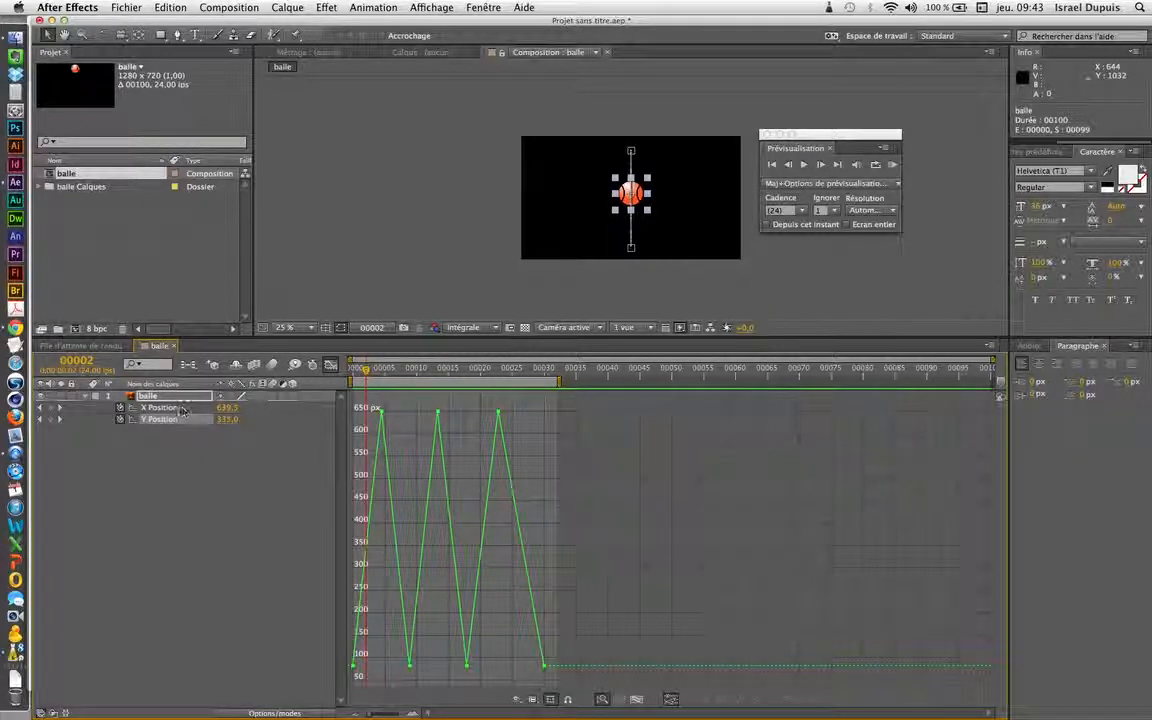
{"action": "left_click", "coordinate": [175, 409]}
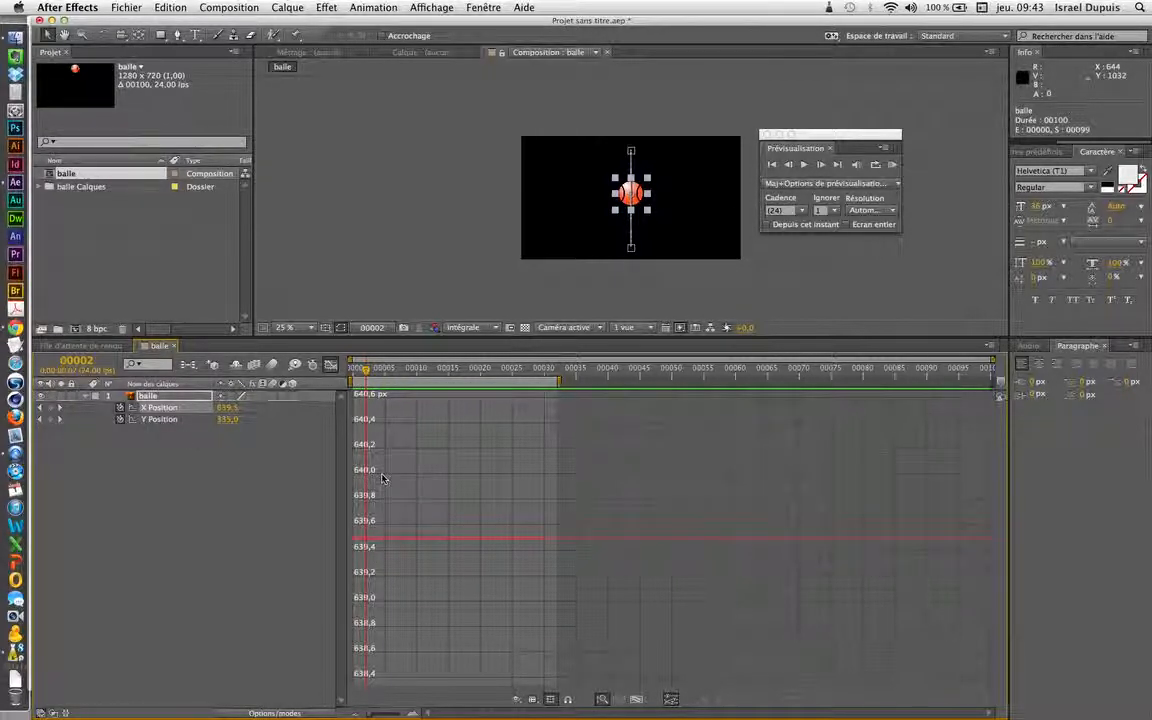
{"action": "key", "text": "Delete"}
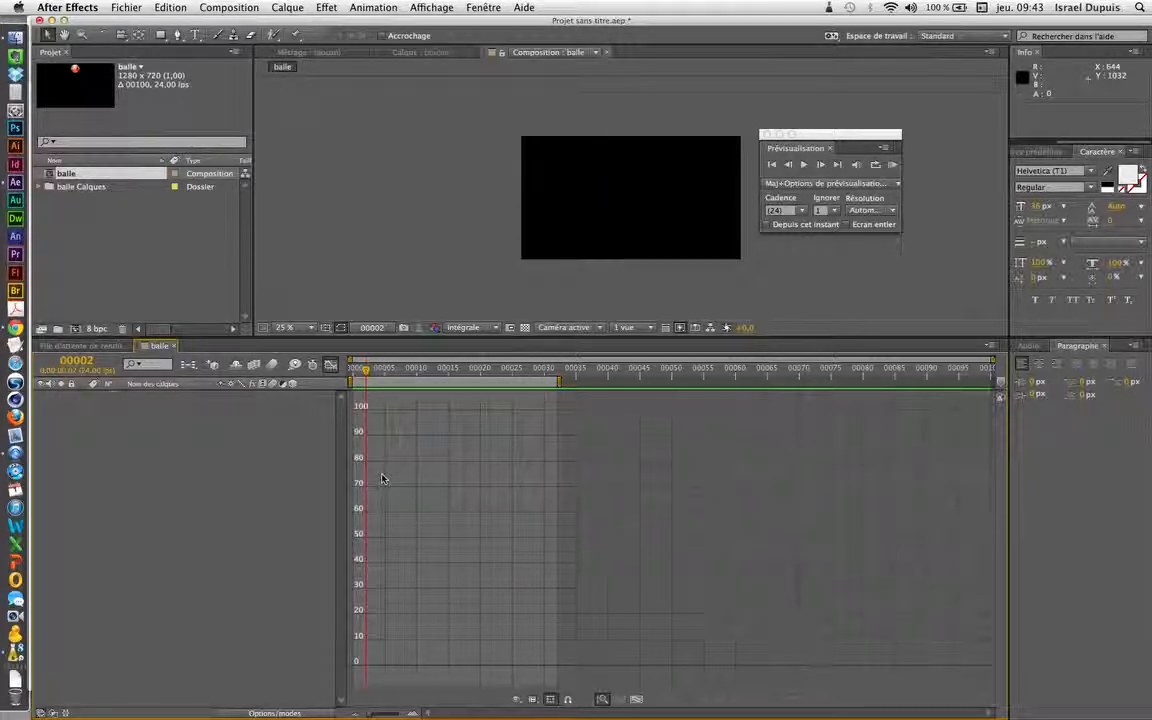
{"action": "key", "text": "super+z"}
{"action": "left_click_drag", "start_coordinate": [555, 522], "coordinate": [342, 581]}
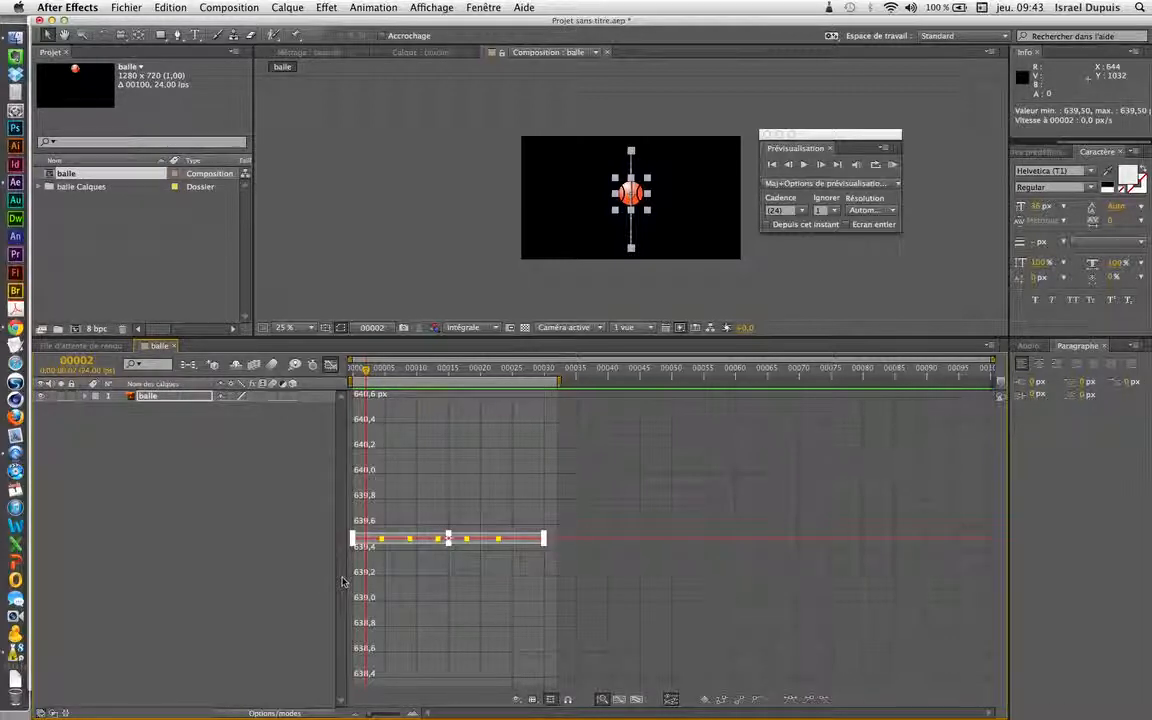
{"action": "key", "text": "Delete"}
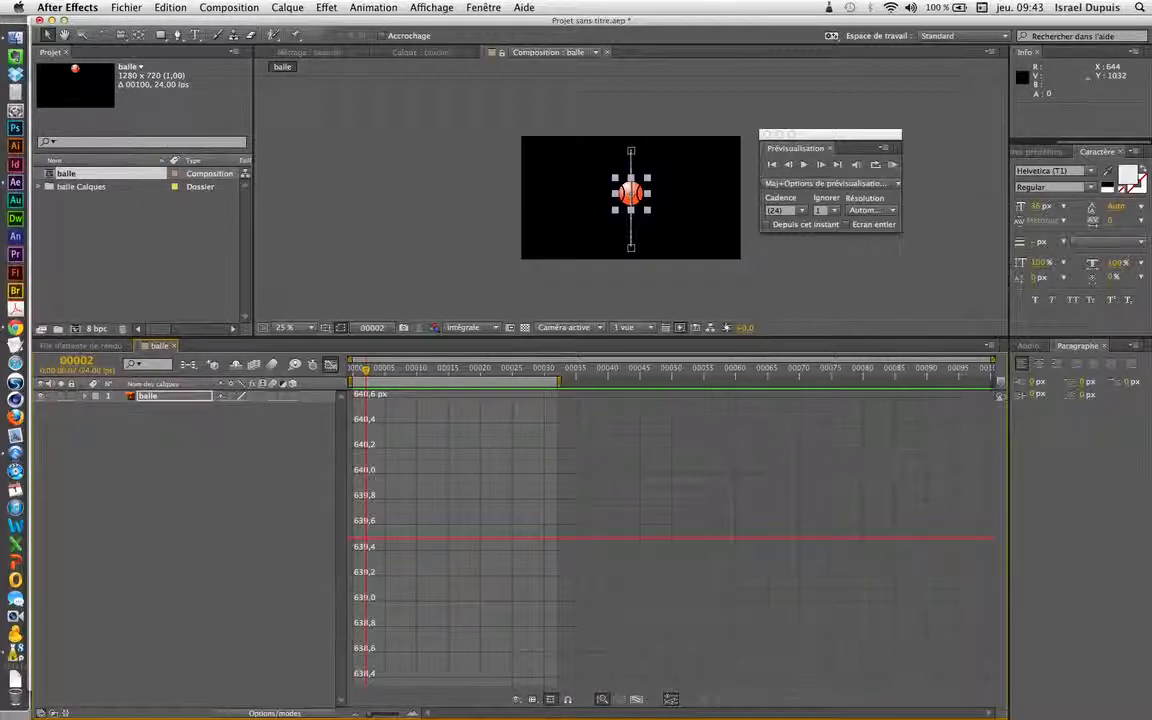
{"action": "key", "text": "super+z"}
{"action": "key", "text": "Delete"}
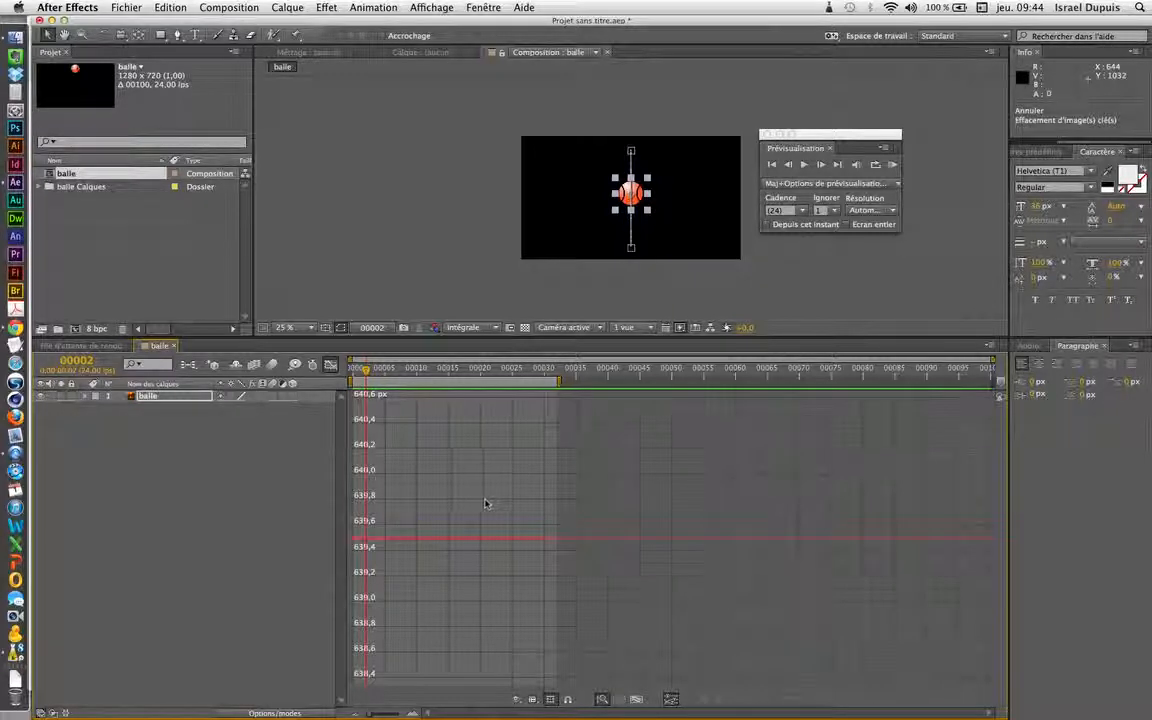
- Expand the ball layer's Transform properties and delete all X Position keyframes one by one from its value curve
{"action": "left_click", "coordinate": [97, 399]}
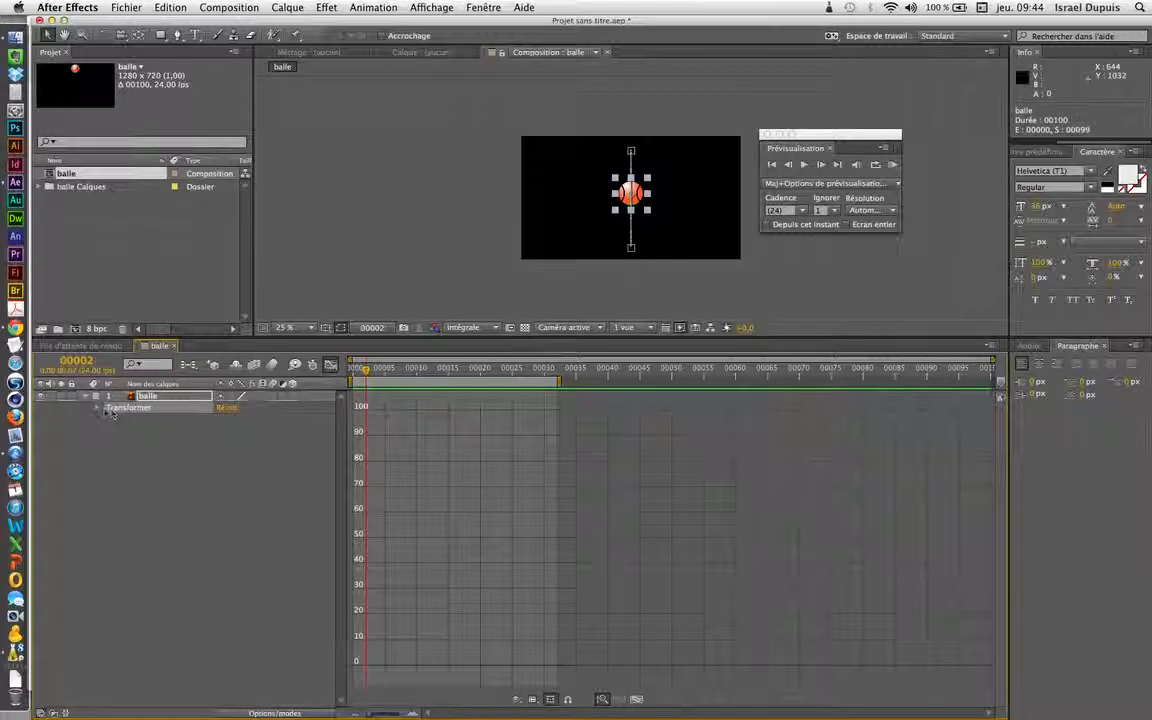
{"action": "left_click", "coordinate": [97, 408]}
{"action": "left_click", "coordinate": [162, 432]}
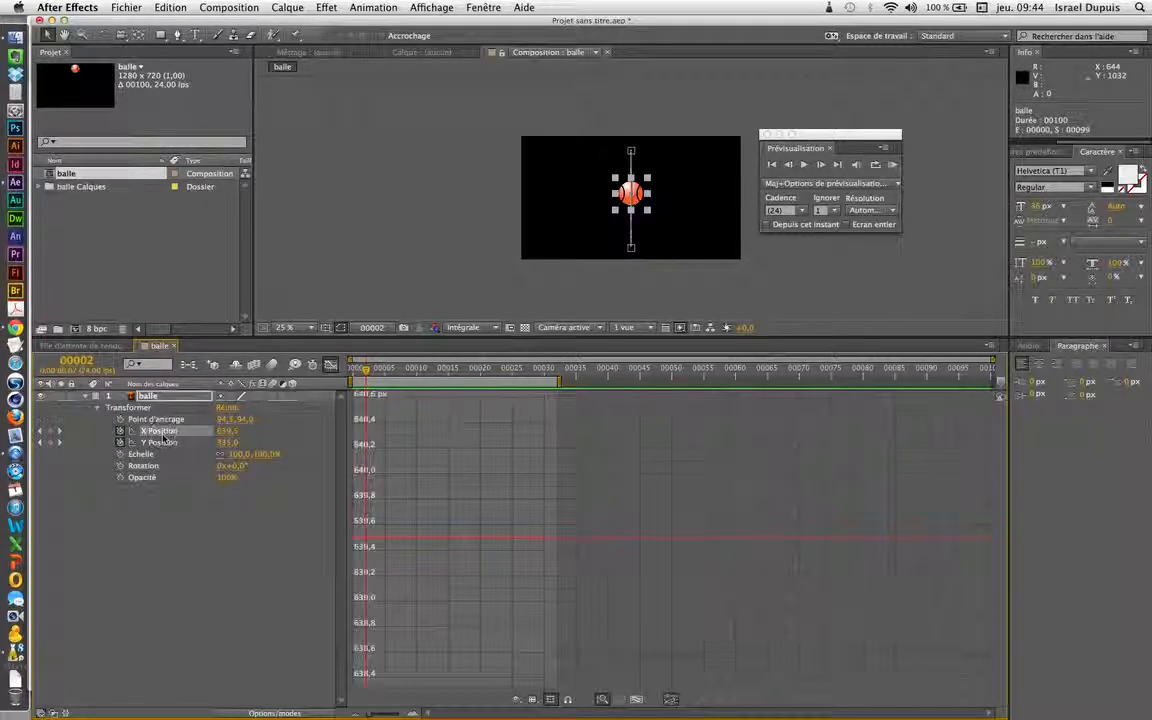
{"action": "left_click", "coordinate": [543, 541]}
{"action": "key", "text": "Delete"}
{"action": "left_click", "coordinate": [500, 541]}
{"action": "key", "text": "Delete"}
{"action": "left_click", "coordinate": [469, 540]}
{"action": "key", "text": "Delete"}
{"action": "left_click", "coordinate": [438, 541]}
{"action": "key", "text": "Delete"}
{"action": "left_click", "coordinate": [410, 541]}
{"action": "key", "text": "Delete"}
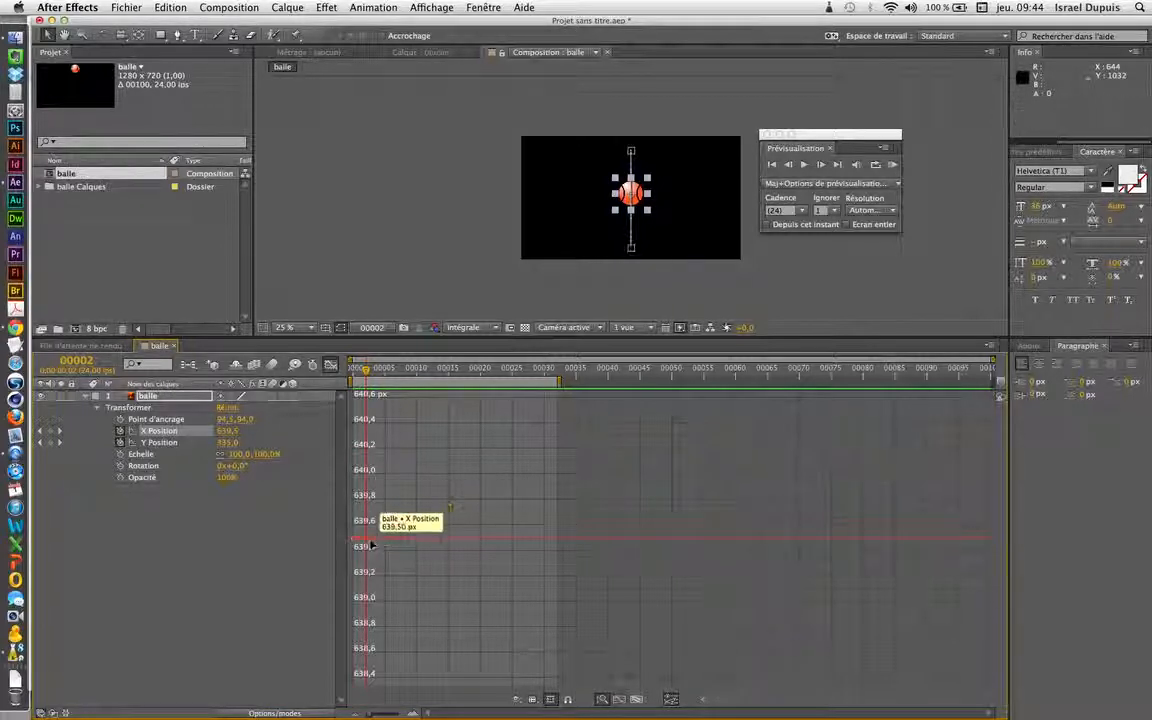
{"action": "left_click", "coordinate": [354, 541]}
{"action": "key", "text": "Delete"}
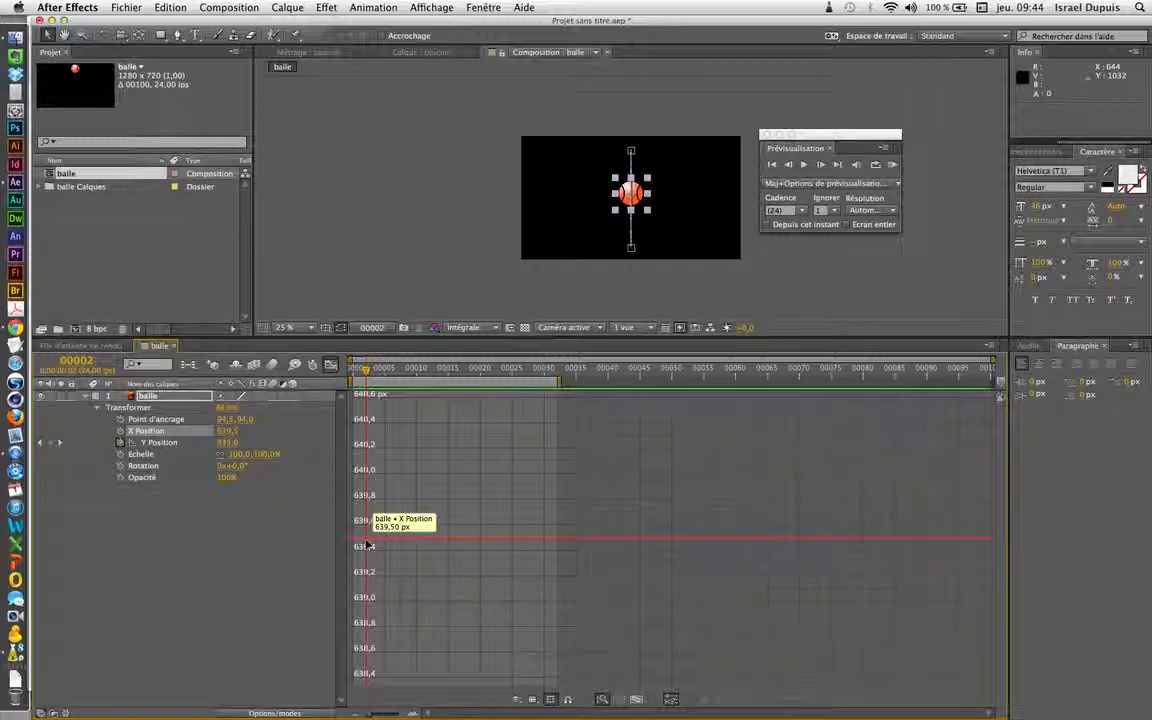
- Return to frame 0, play a RAM preview of the bounce, and stop it
{"action": "mouse_move", "coordinate": [360, 373]}
{"action": "left_mouse_down"}
{"action": "mouse_move", "coordinate": [465, 375]}
{"action": "mouse_move", "coordinate": [358, 376]}
{"action": "mouse_move", "coordinate": [344, 390]}
{"action": "left_mouse_up"}
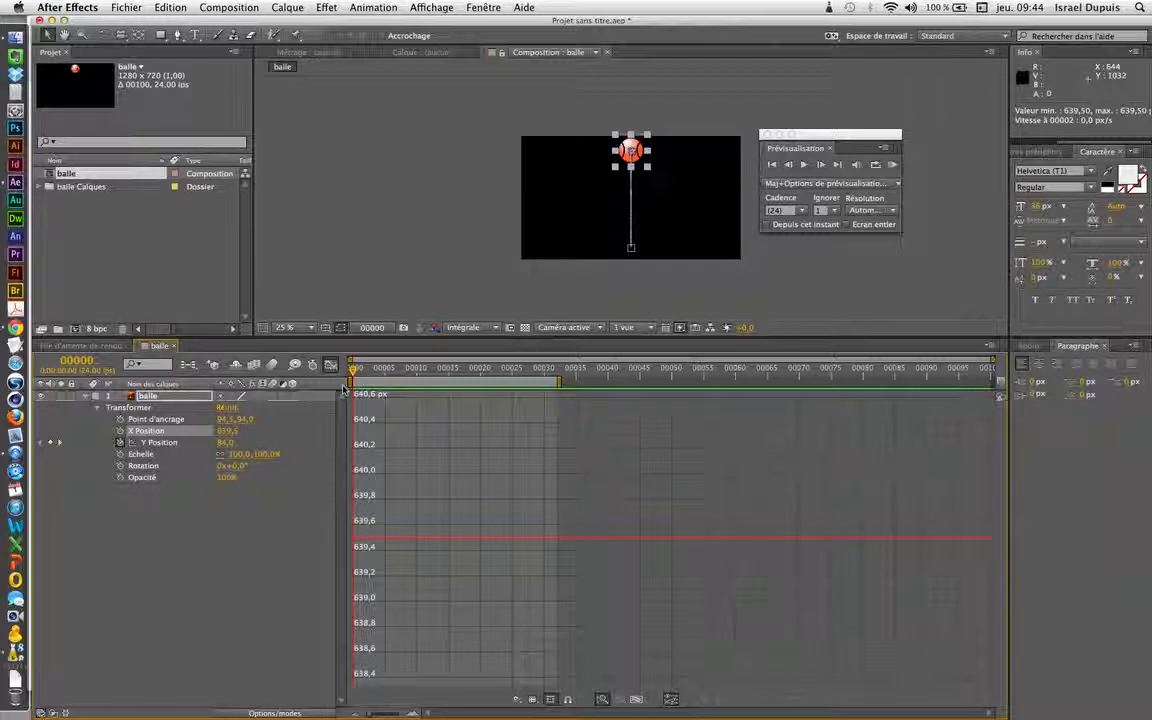
{"action": "key", "text": "KP_0"}
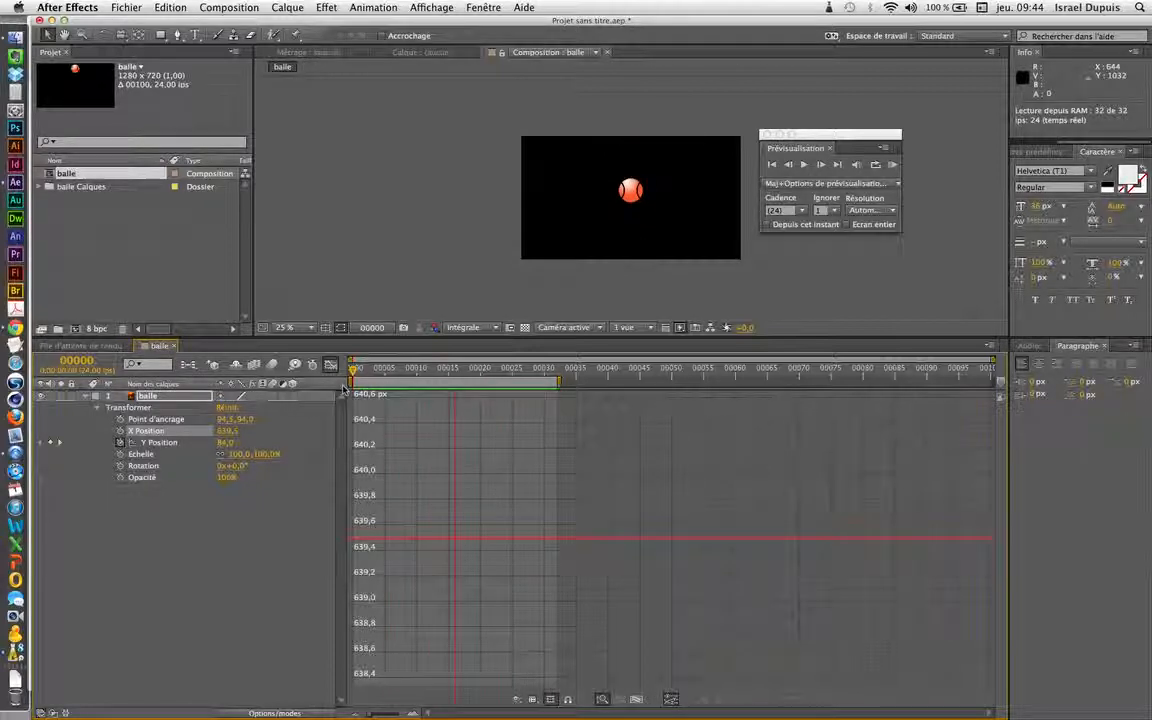
{"action": "key", "text": "space"}
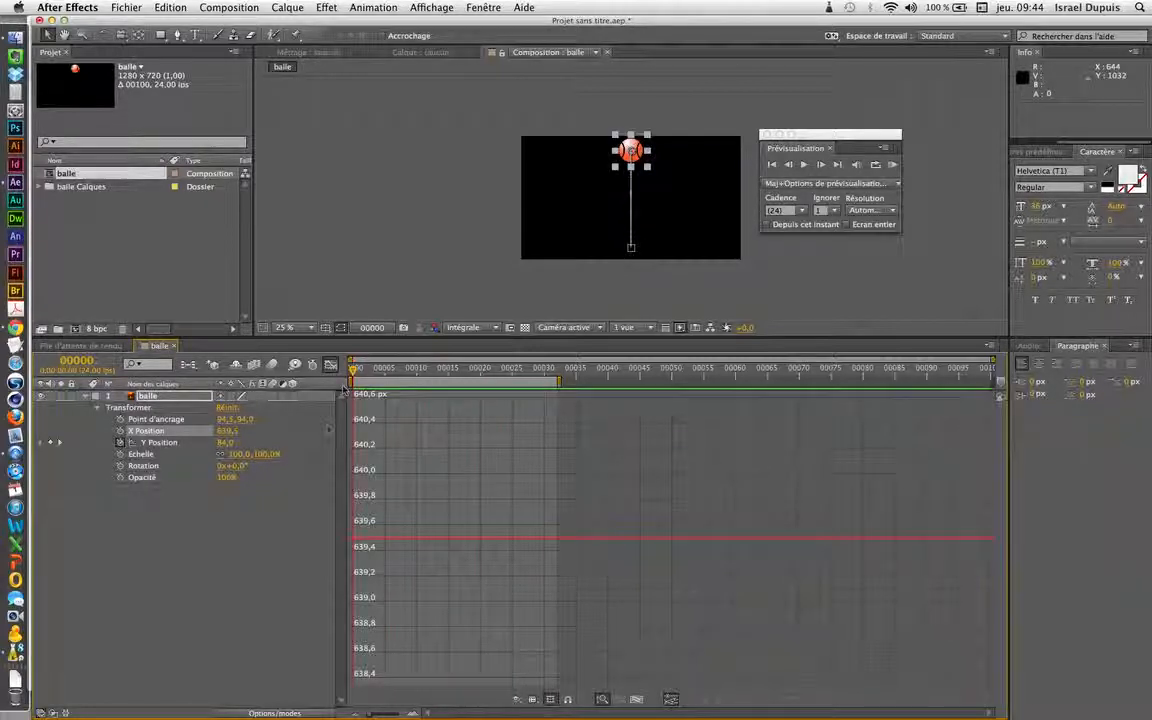
- Display the Y Position value curve and replay the bounce from the first frame while watching the curve
{"action": "left_click", "coordinate": [162, 442]}
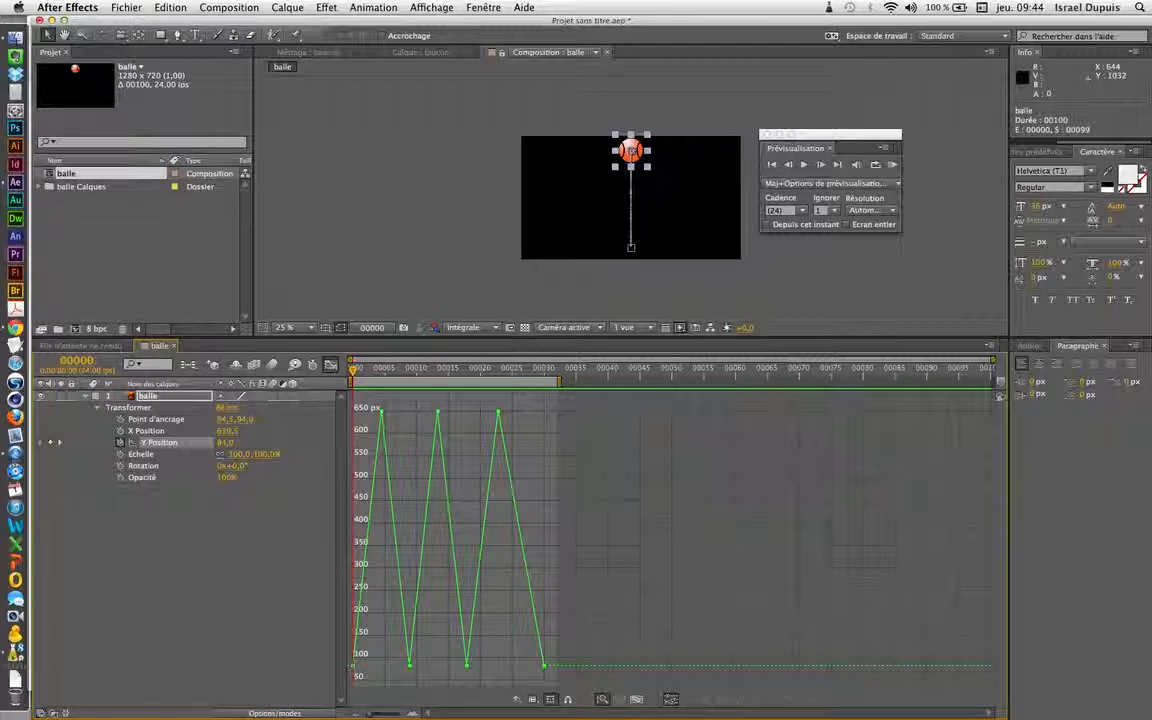
{"action": "mouse_move", "coordinate": [354, 371]}
{"action": "left_mouse_down"}
{"action": "mouse_move", "coordinate": [392, 375]}
{"action": "mouse_move", "coordinate": [350, 375]}
{"action": "left_mouse_up"}
{"action": "key", "text": "KP_0"}
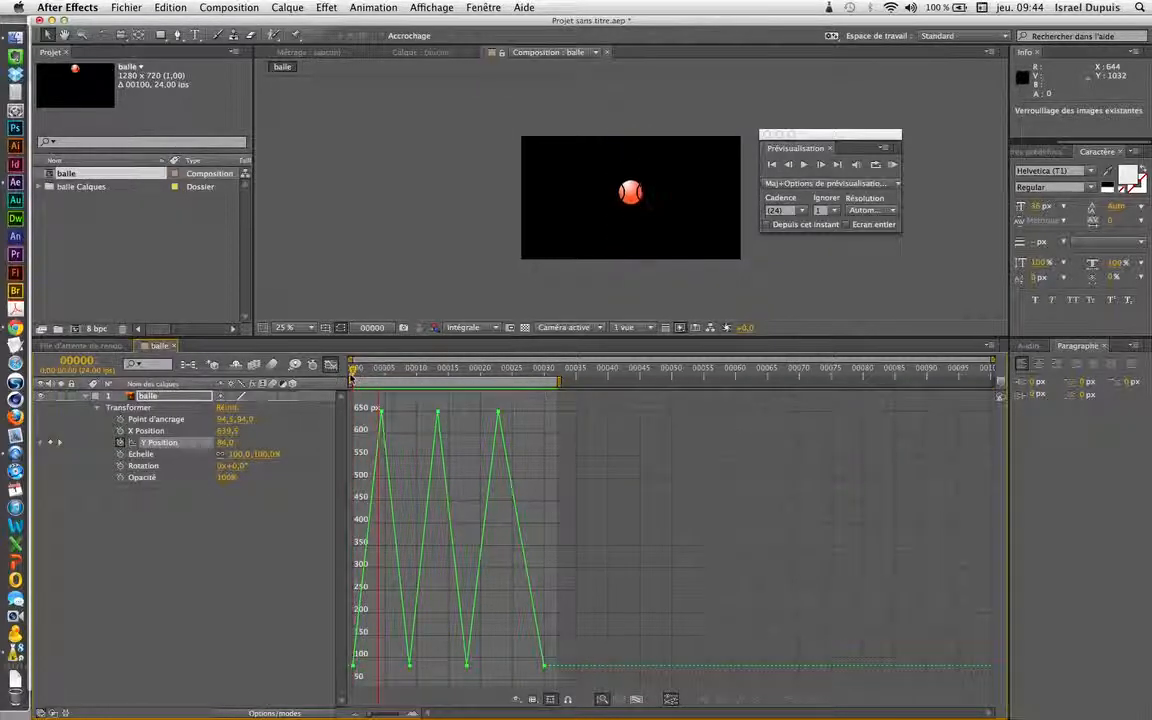
{"action": "left_click", "coordinate": [350, 375]}
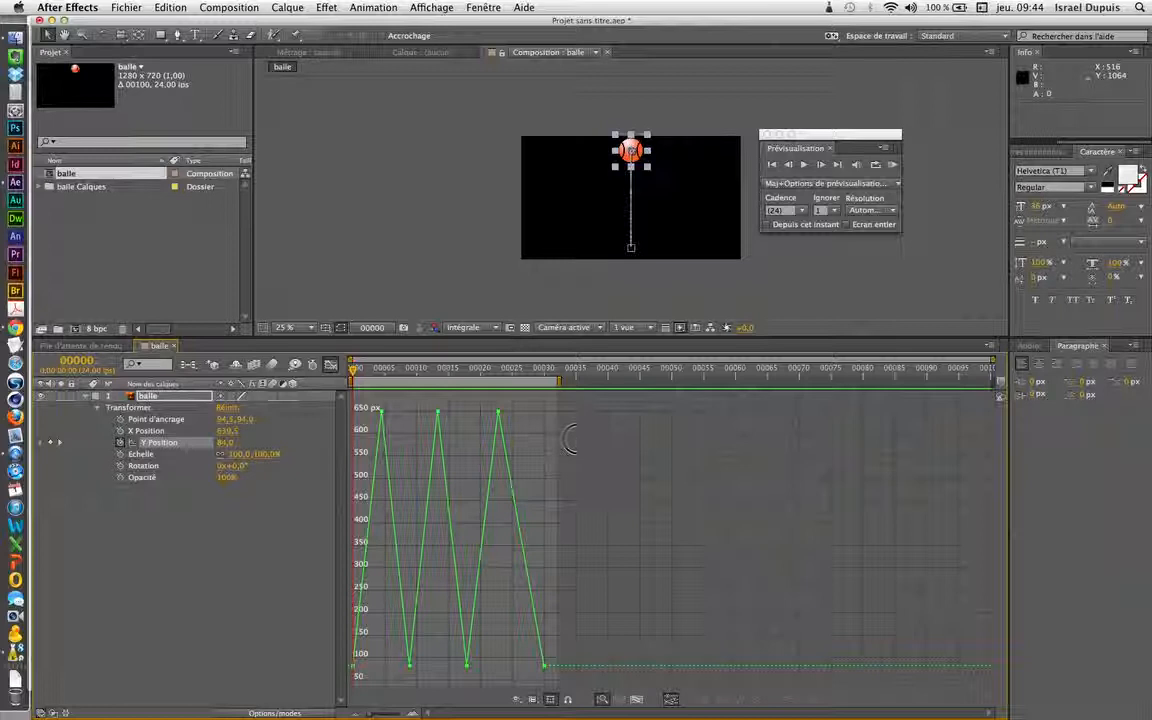
- Select all Y Position keyframes in the Graph Editor and toggle their transform box off and on again
{"action": "left_click_drag", "start_coordinate": [604, 395], "coordinate": [348, 682]}
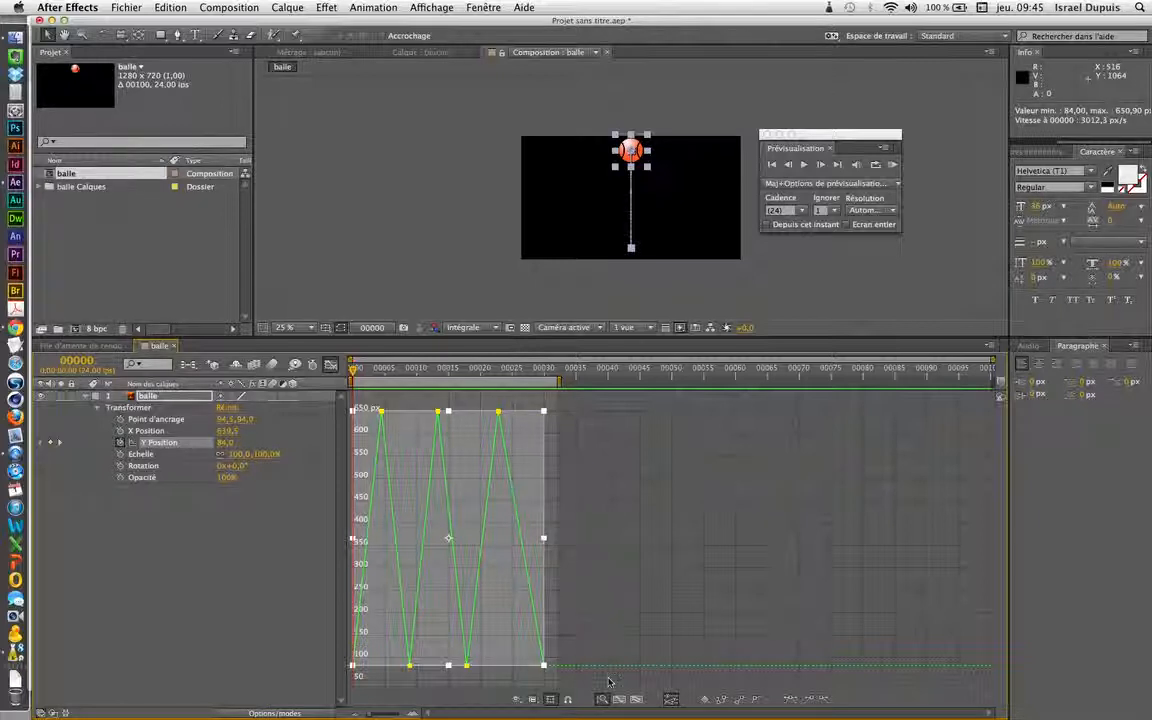
{"action": "left_click", "coordinate": [550, 700]}
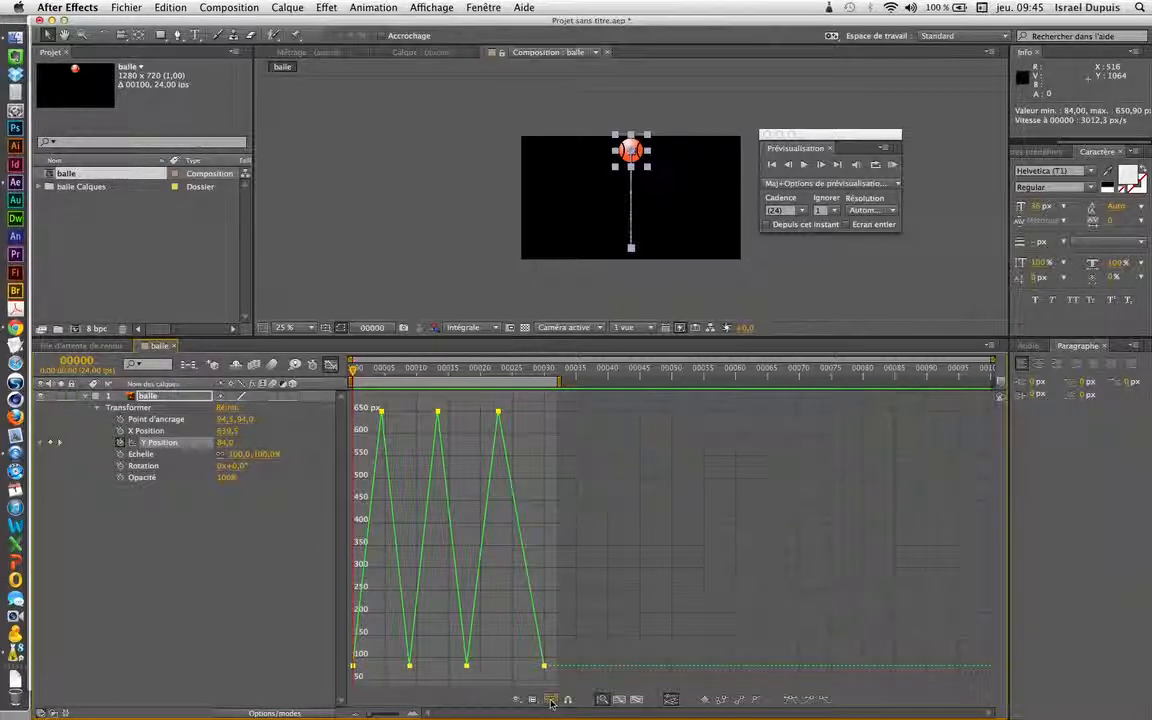
{"action": "left_click", "coordinate": [550, 700]}
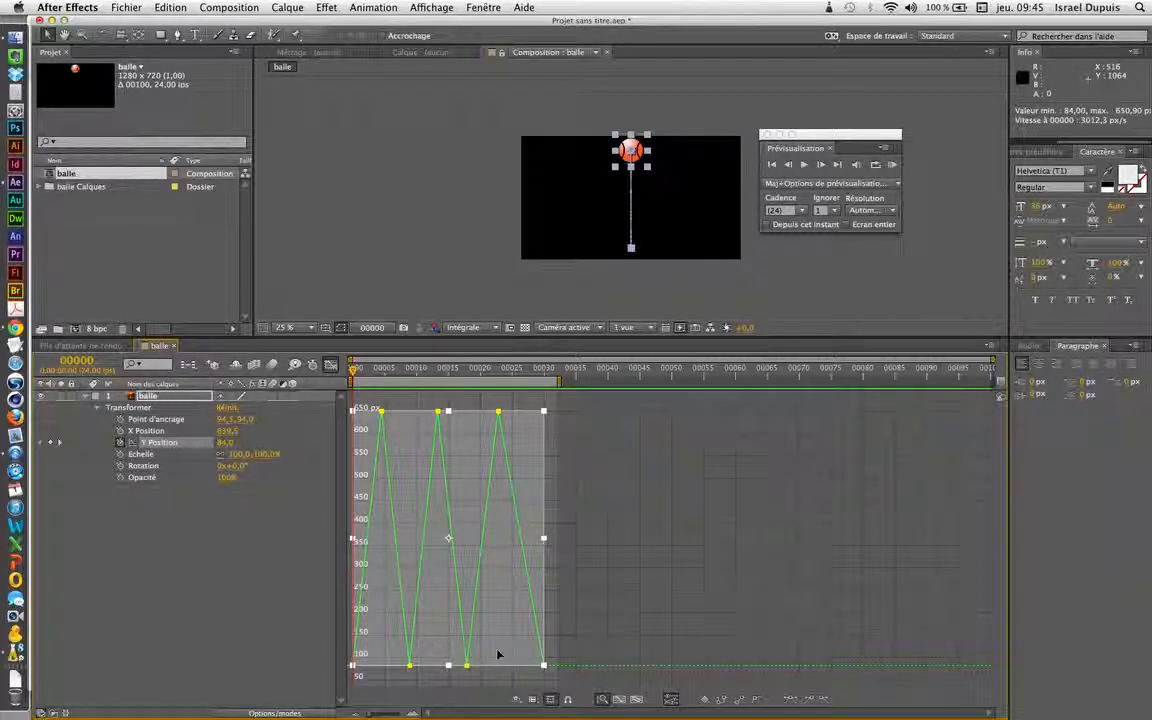
- Stretch the selected Y Position keyframes to end at about frame 53, and preview the slower bounce
{"action": "left_click_drag", "start_coordinate": [544, 540], "coordinate": [694, 541]}
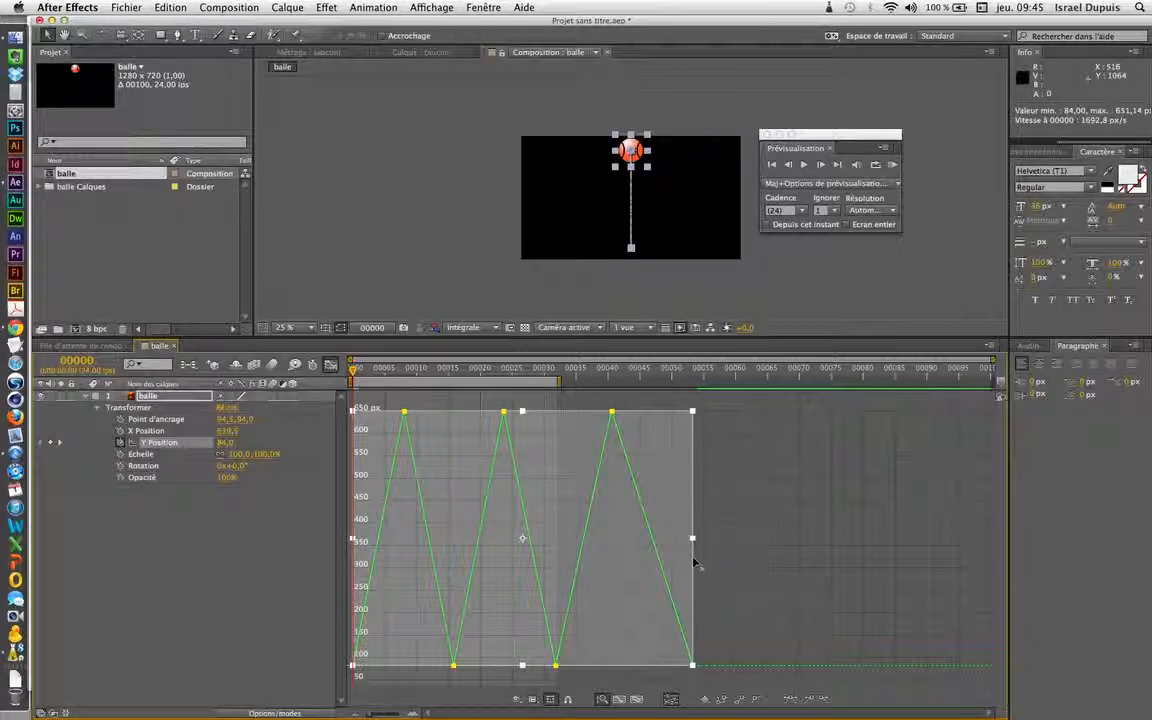
{"action": "key", "text": "space"}
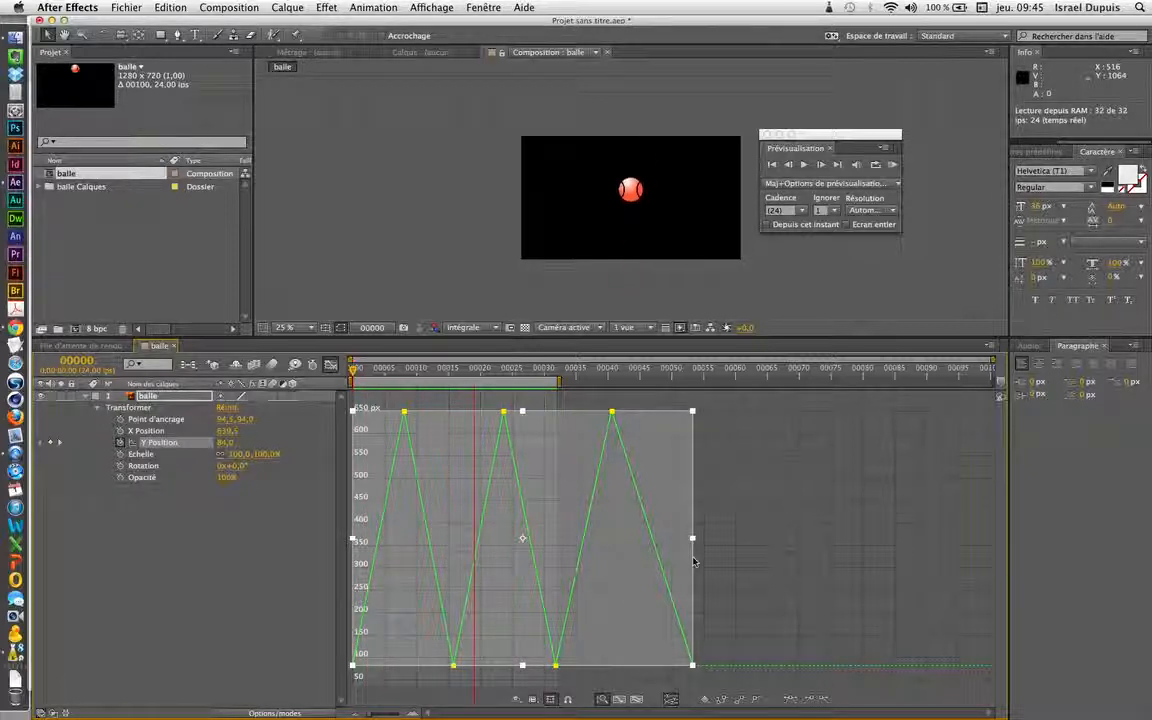
{"action": "key", "text": "space"}
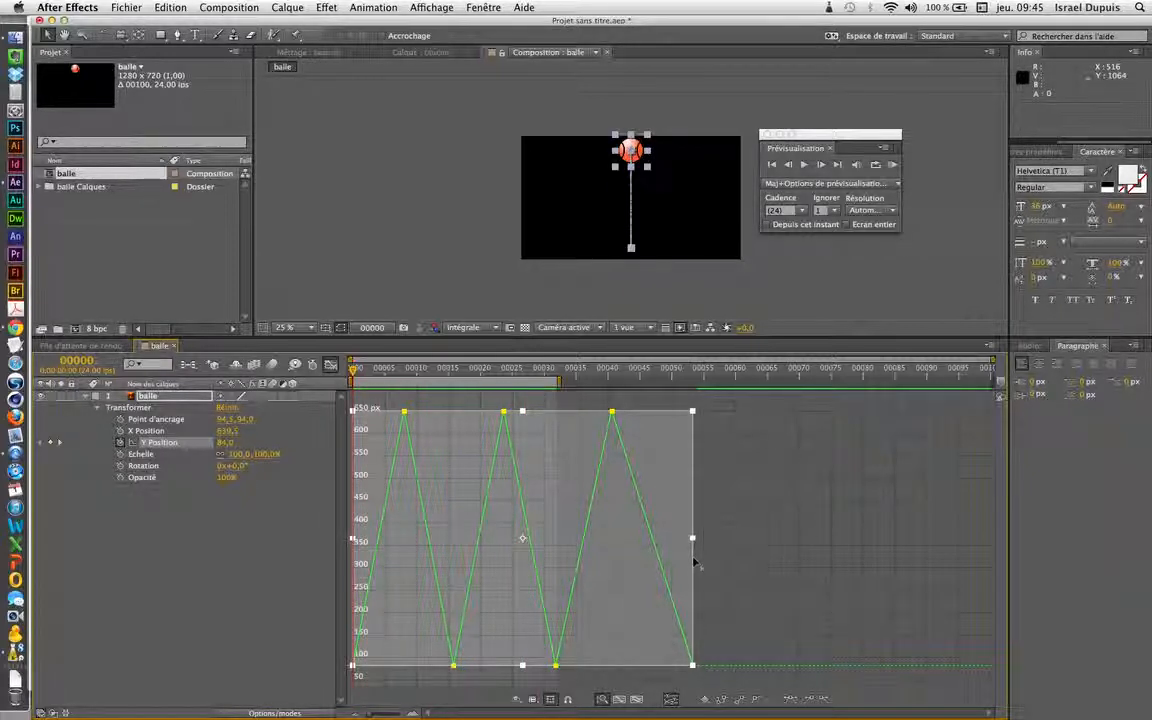
- Compress the selected Y Position keyframes to end at about frame 13, and preview the faster bounce
{"action": "left_click_drag", "start_coordinate": [699, 542], "coordinate": [437, 541]}
{"action": "key", "text": "KP_0"}
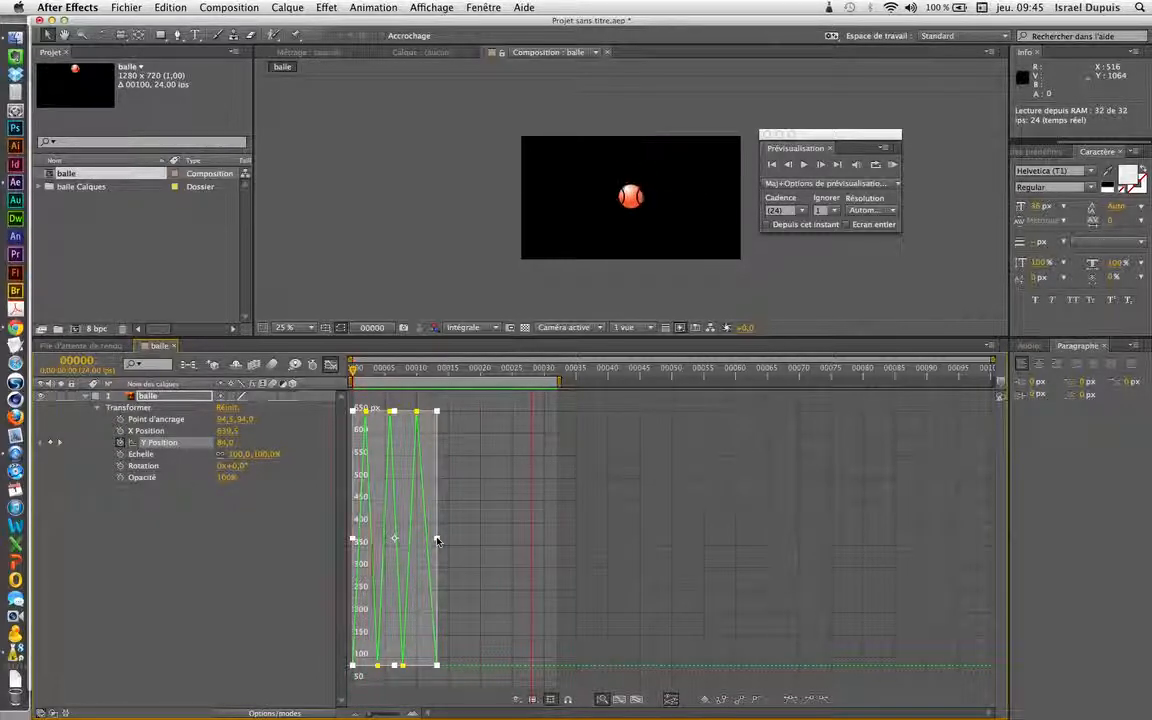
{"action": "key", "text": "space"}
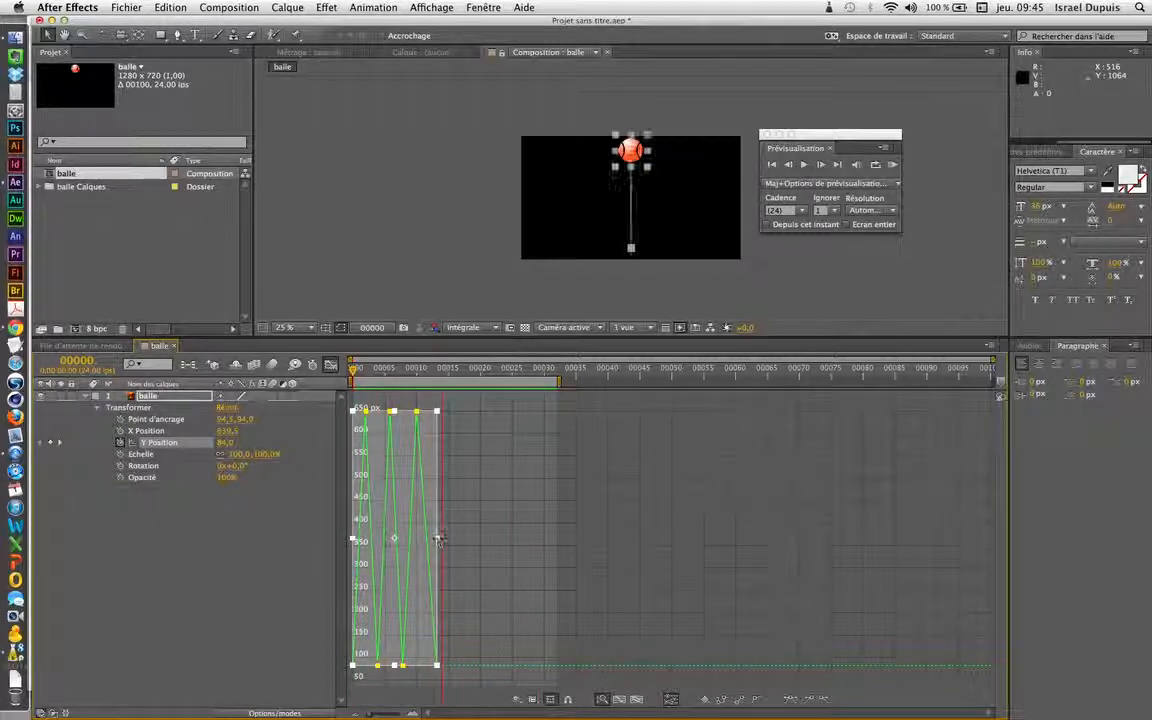
- Stretch the Y Position keyframes to end at about frame 32 and taper their transform box so the last keyframe reaches about 650 px
{"action": "left_click_drag", "start_coordinate": [437, 539], "coordinate": [552, 539]}
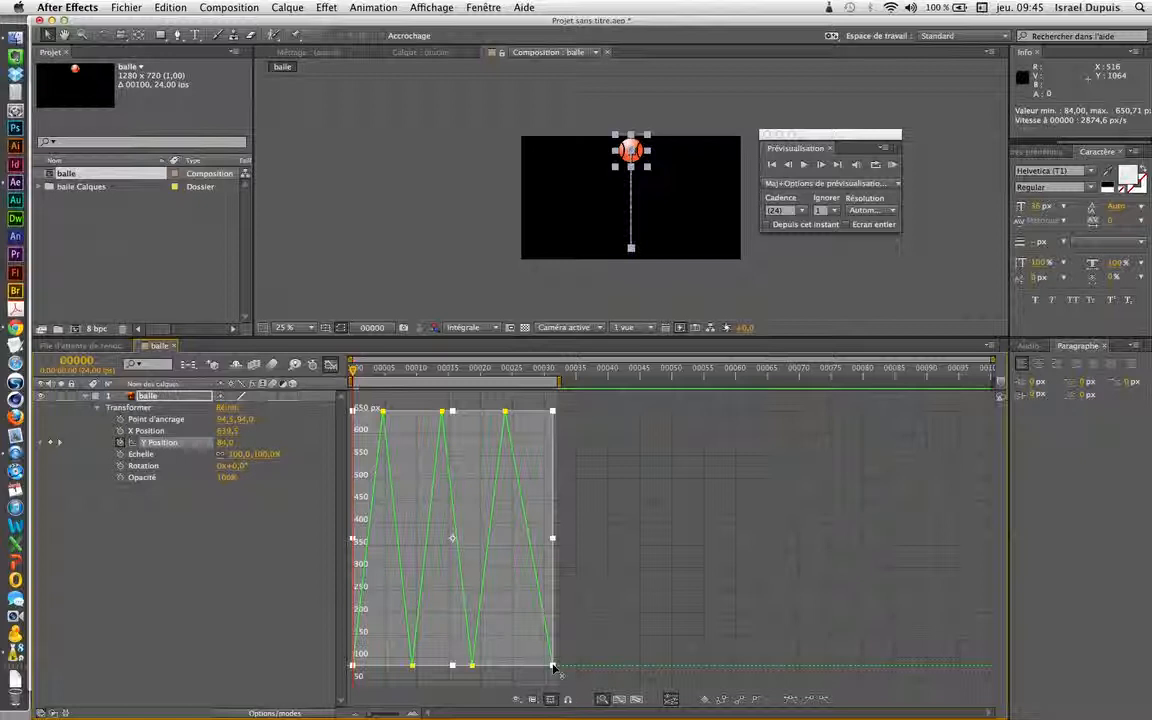
{"action": "left_click_drag", "start_coordinate": [552, 667], "coordinate": [555, 412]}
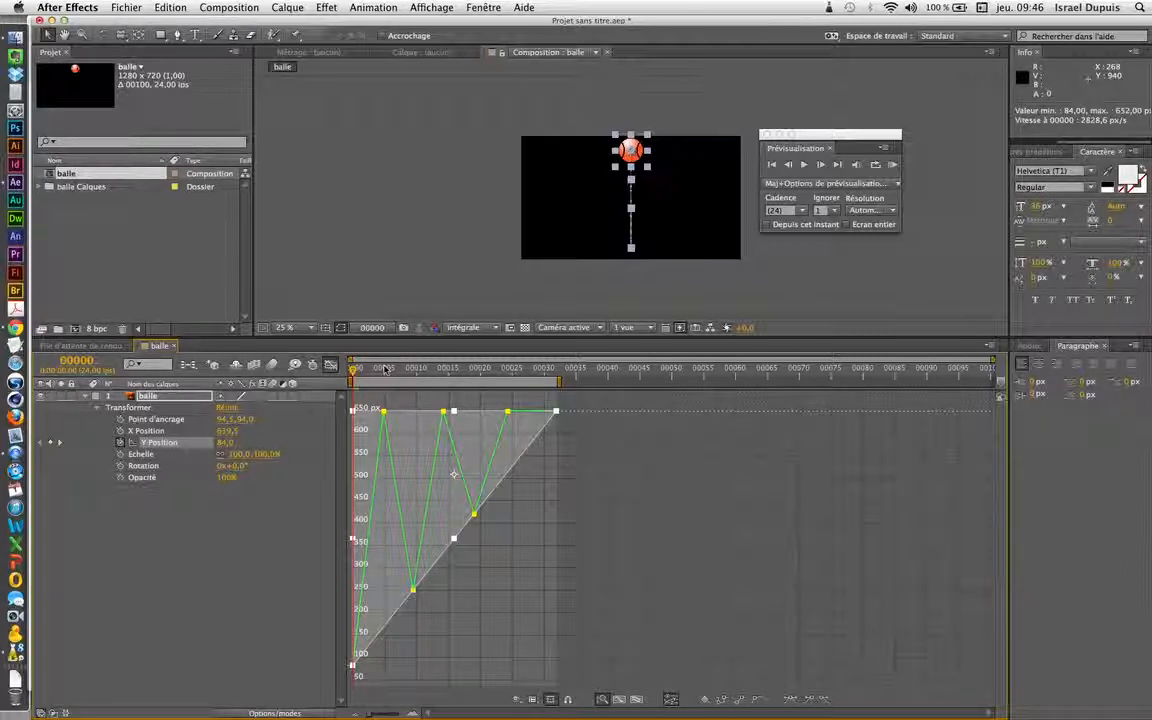
- Return to frame 0, play a RAM preview of the diminishing bounce, and stop it
{"action": "left_click_drag", "start_coordinate": [358, 369], "coordinate": [344, 393]}
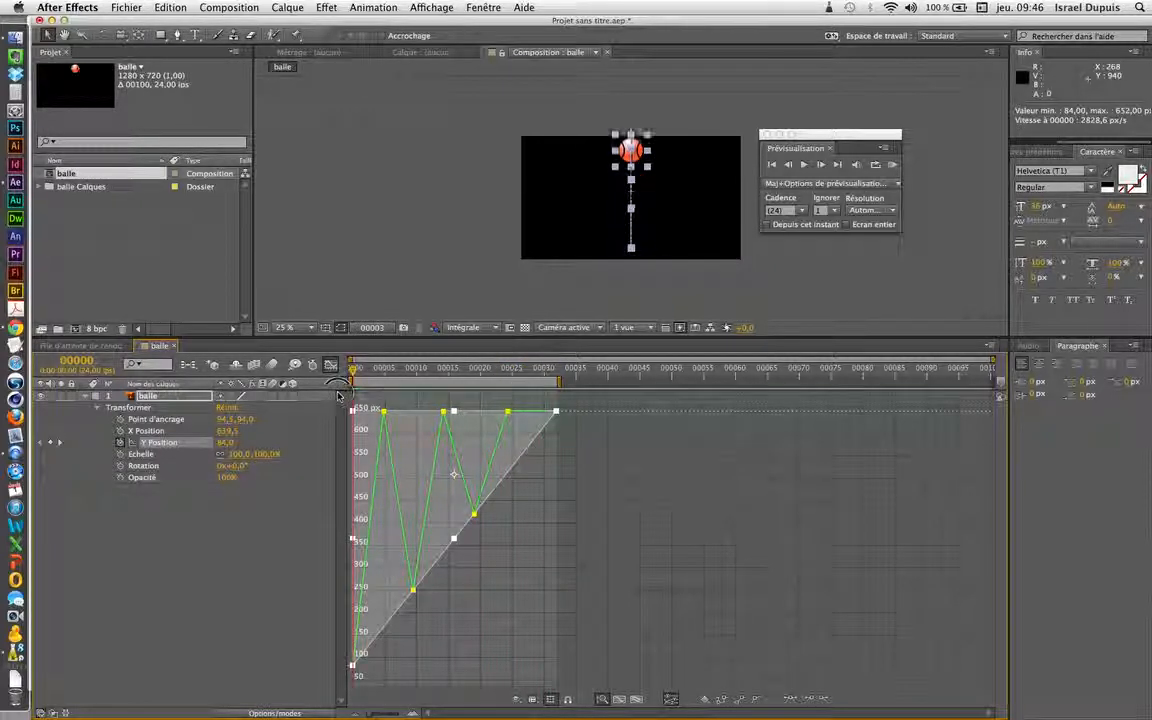
{"action": "key", "text": "KP_0"}
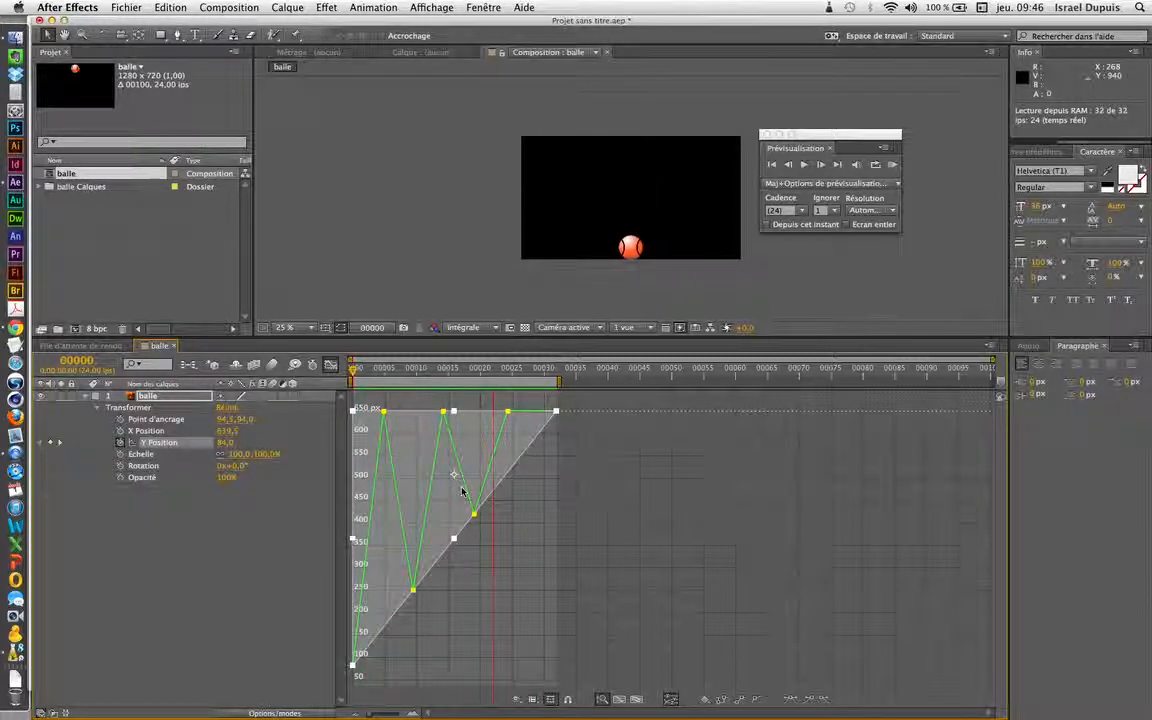
{"action": "key", "text": "space"}
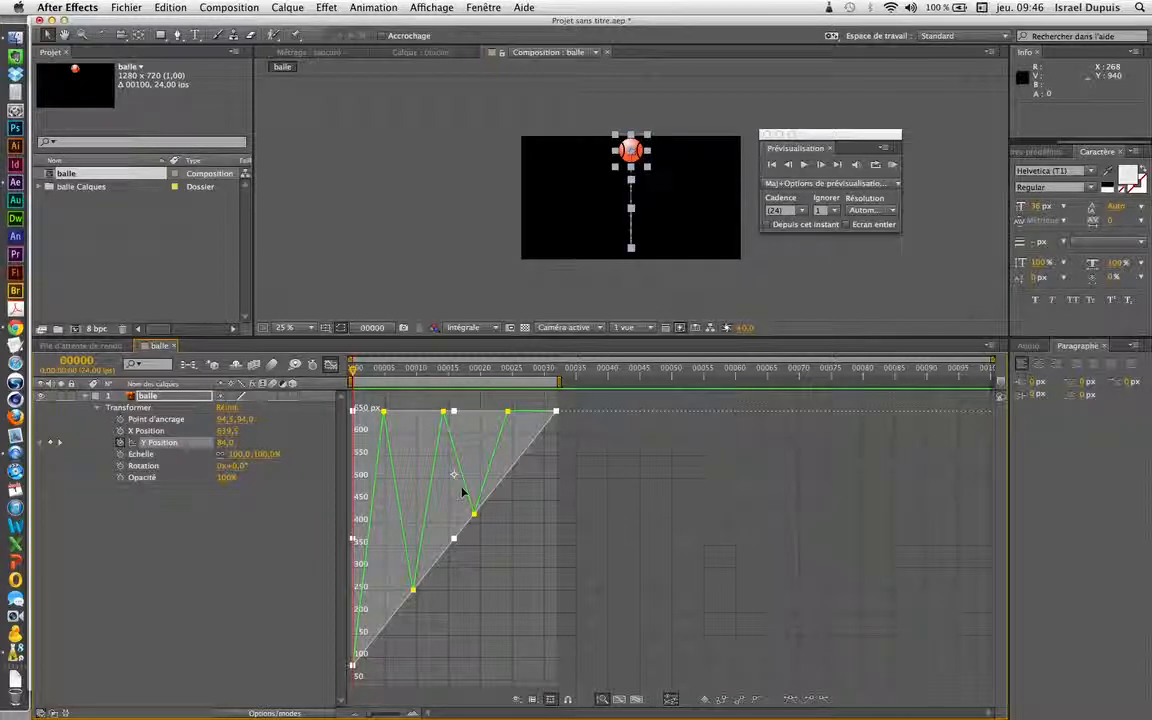
- Display the reference graph alongside the Y Position value graph
{"action": "left_click", "coordinate": [534, 700]}
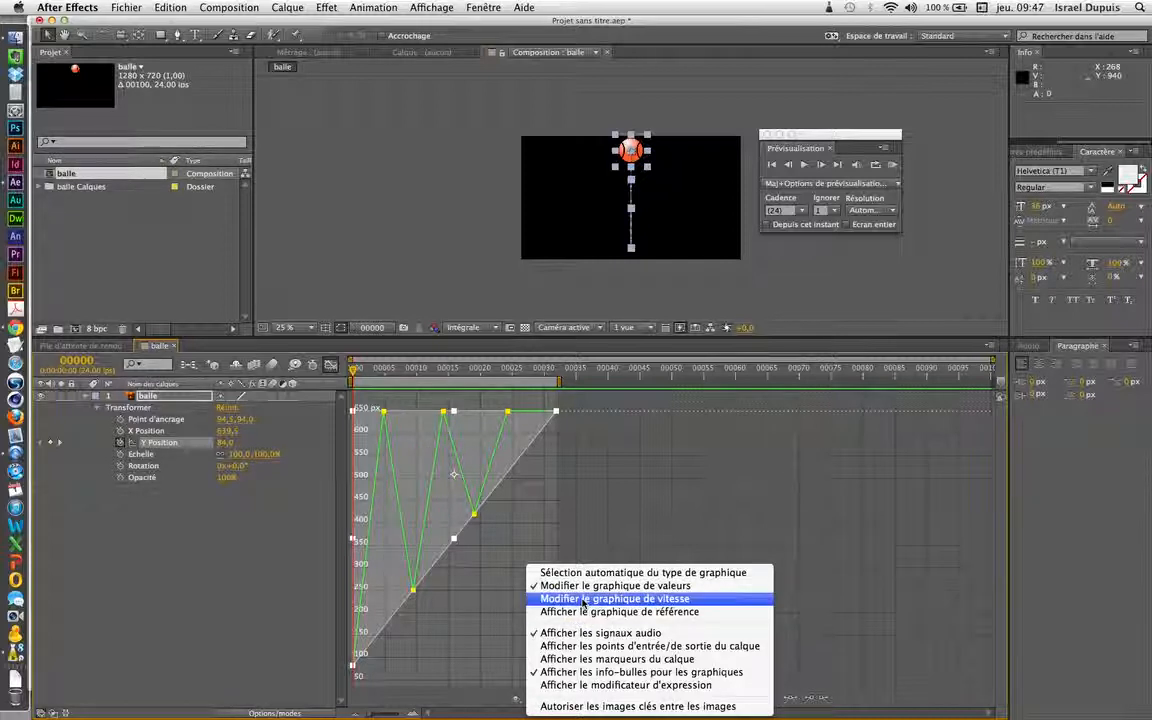
{"action": "left_click", "coordinate": [456, 690]}
{"action": "left_click", "coordinate": [517, 700]}
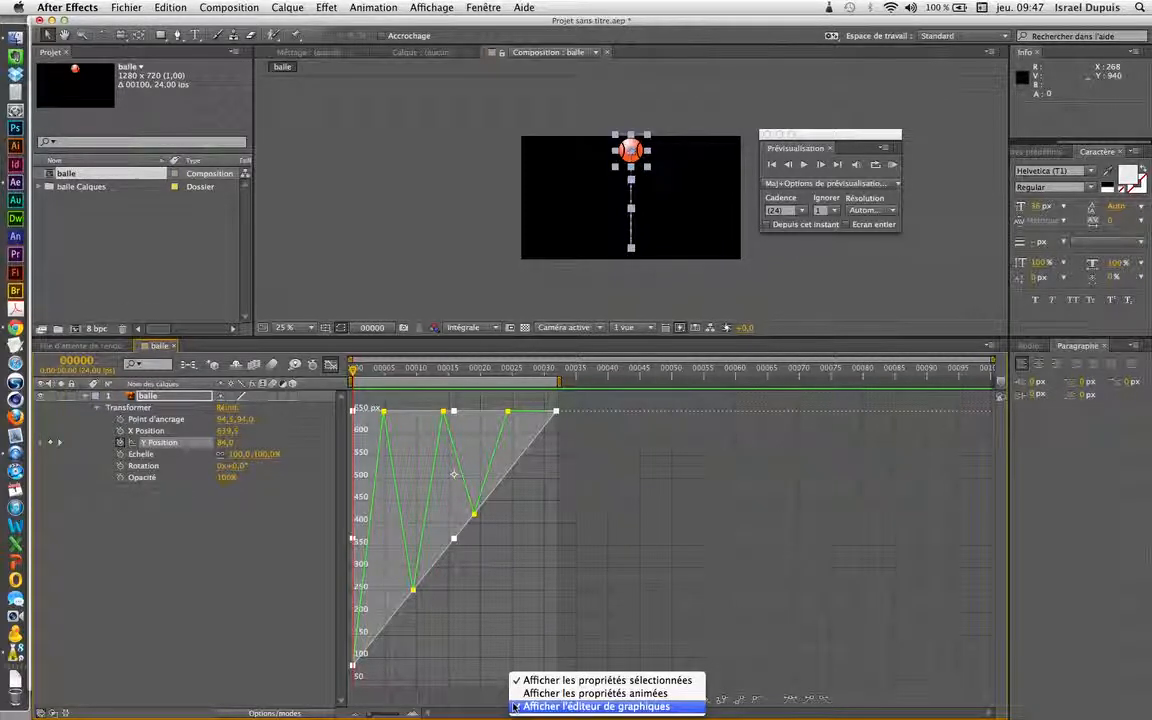
{"action": "left_click", "coordinate": [442, 690]}
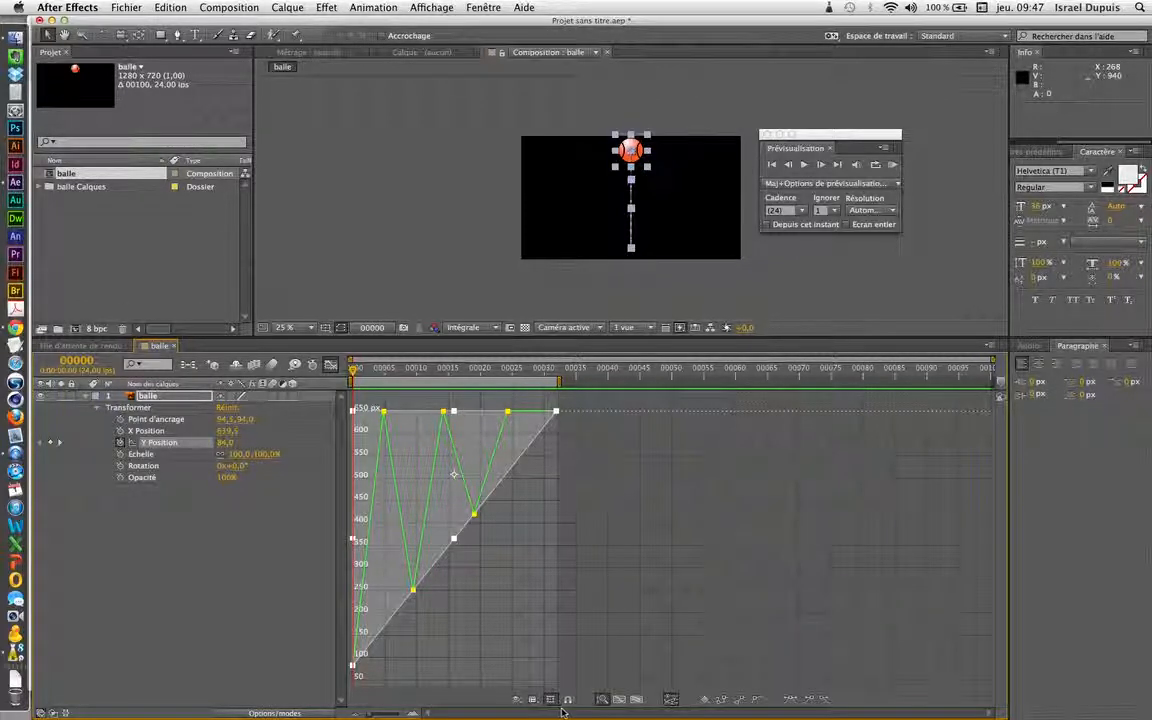
{"action": "left_click", "coordinate": [549, 700]}
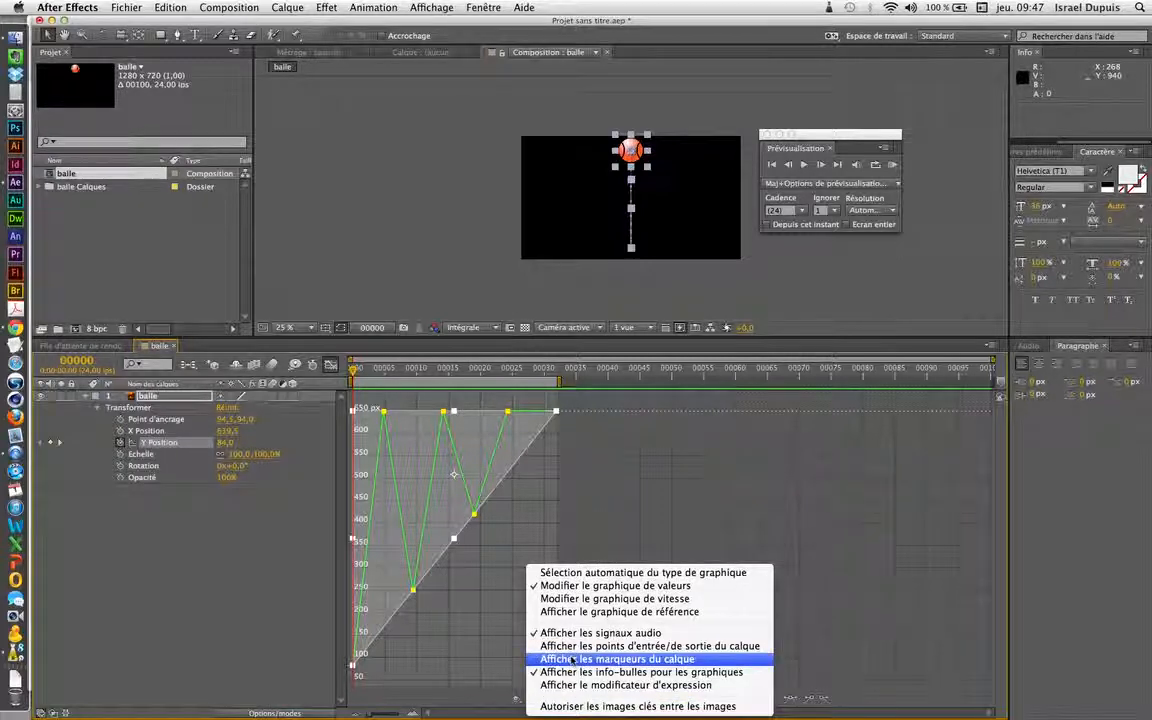
{"action": "left_click", "coordinate": [597, 612]}
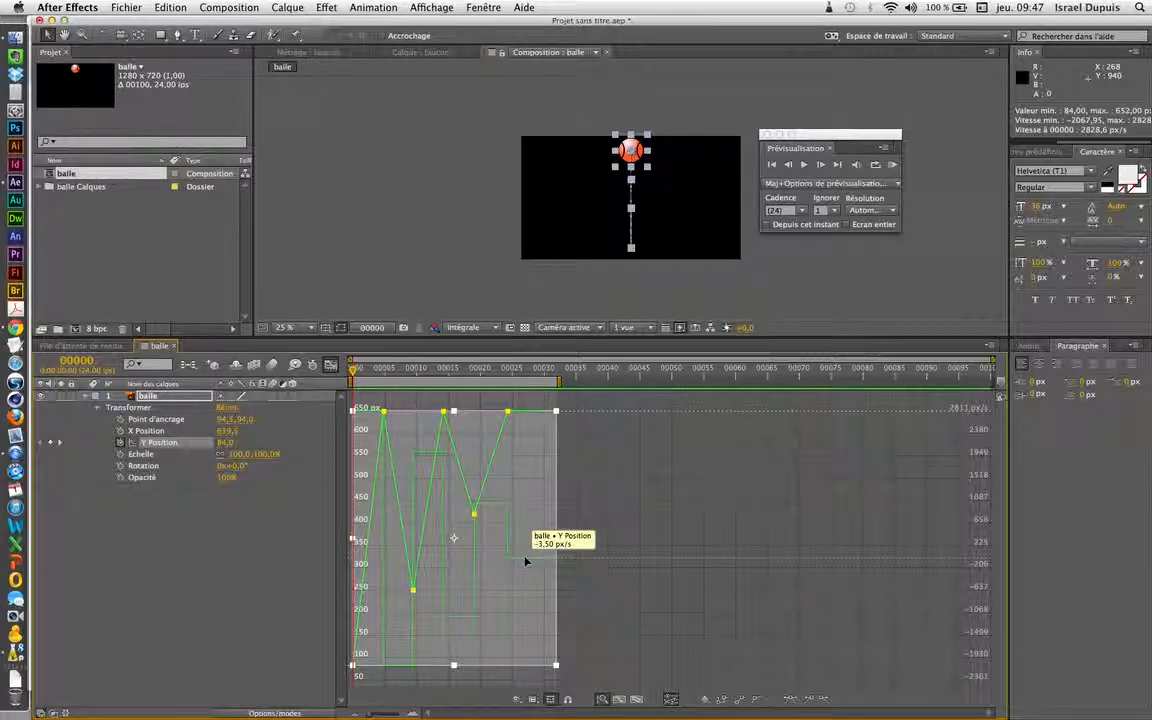
- Hide the transform box and shift the last two Y Position keyframes to about frames 25 and 33
{"action": "left_click", "coordinate": [510, 407]}
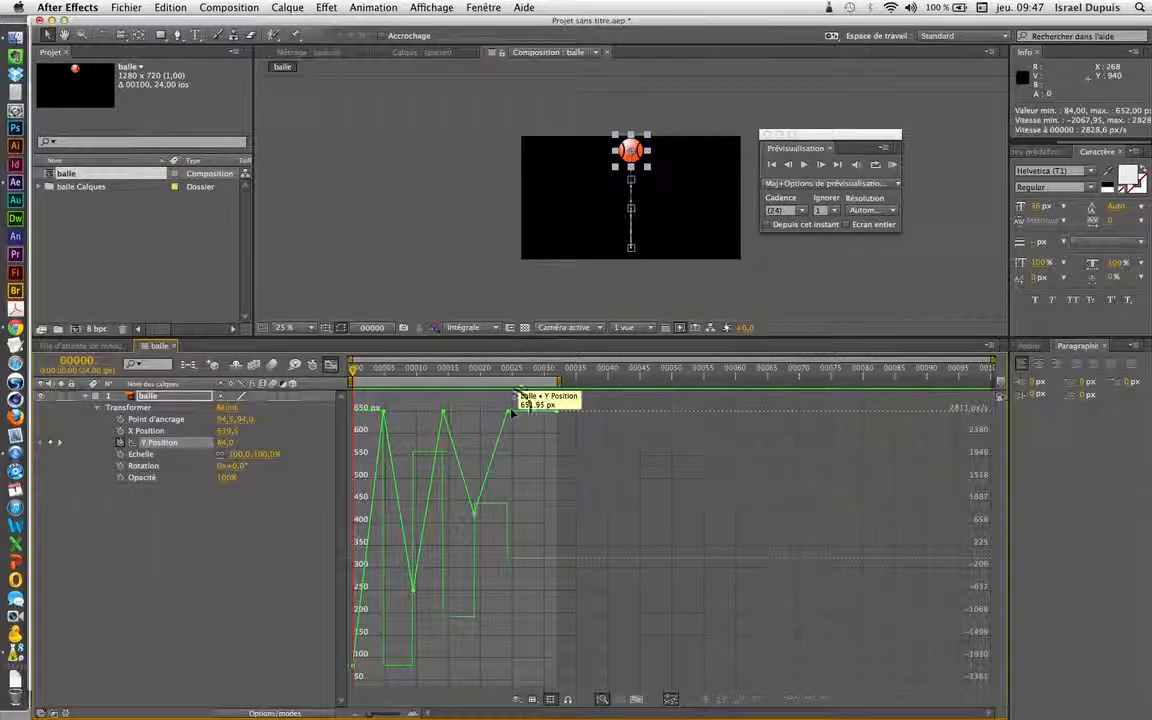
{"action": "left_click", "coordinate": [513, 411]}
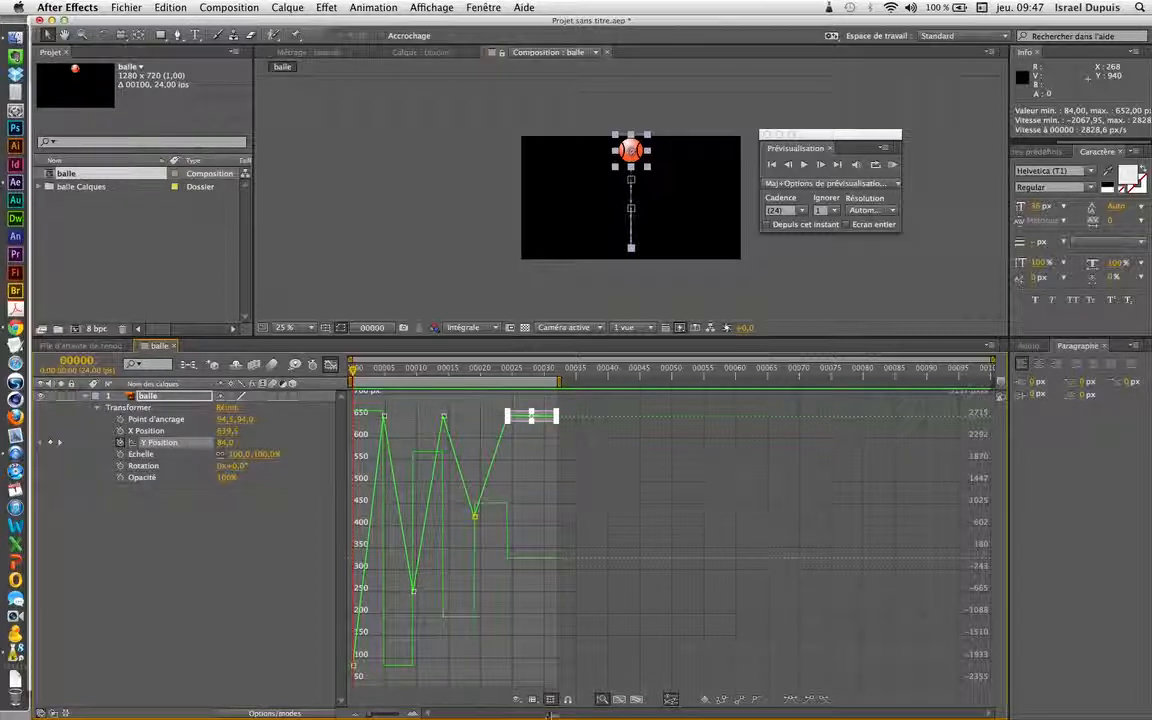
{"action": "left_click", "coordinate": [508, 411]}
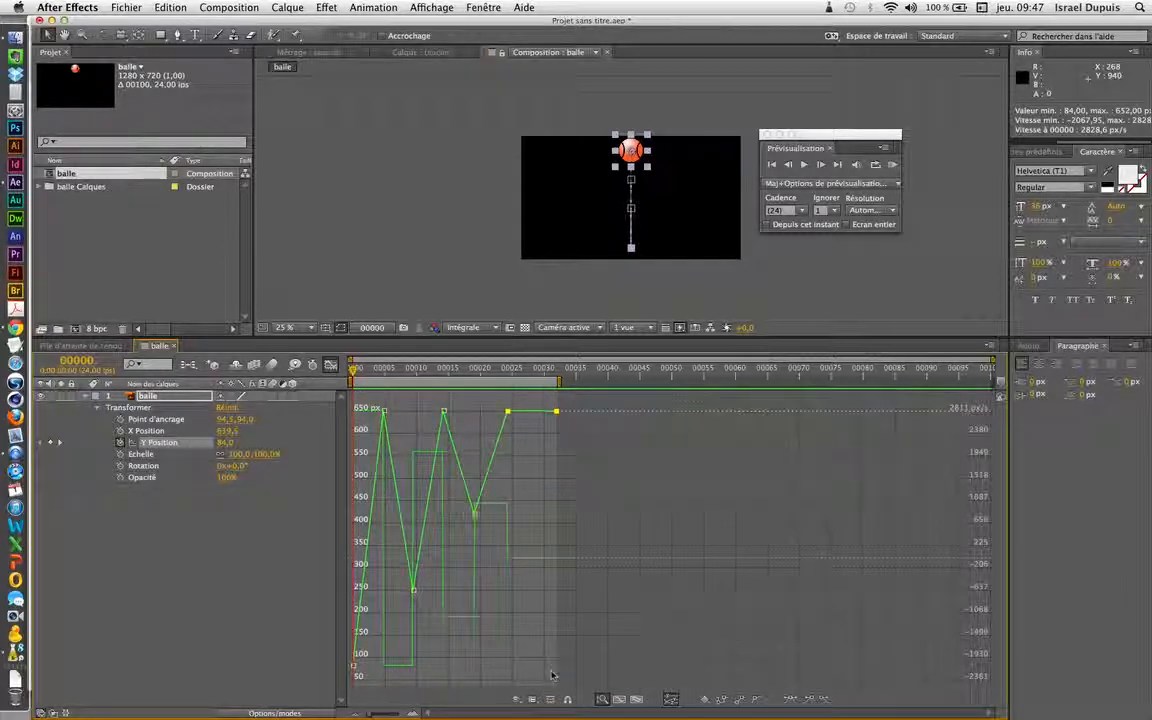
{"action": "left_click", "coordinate": [508, 411]}
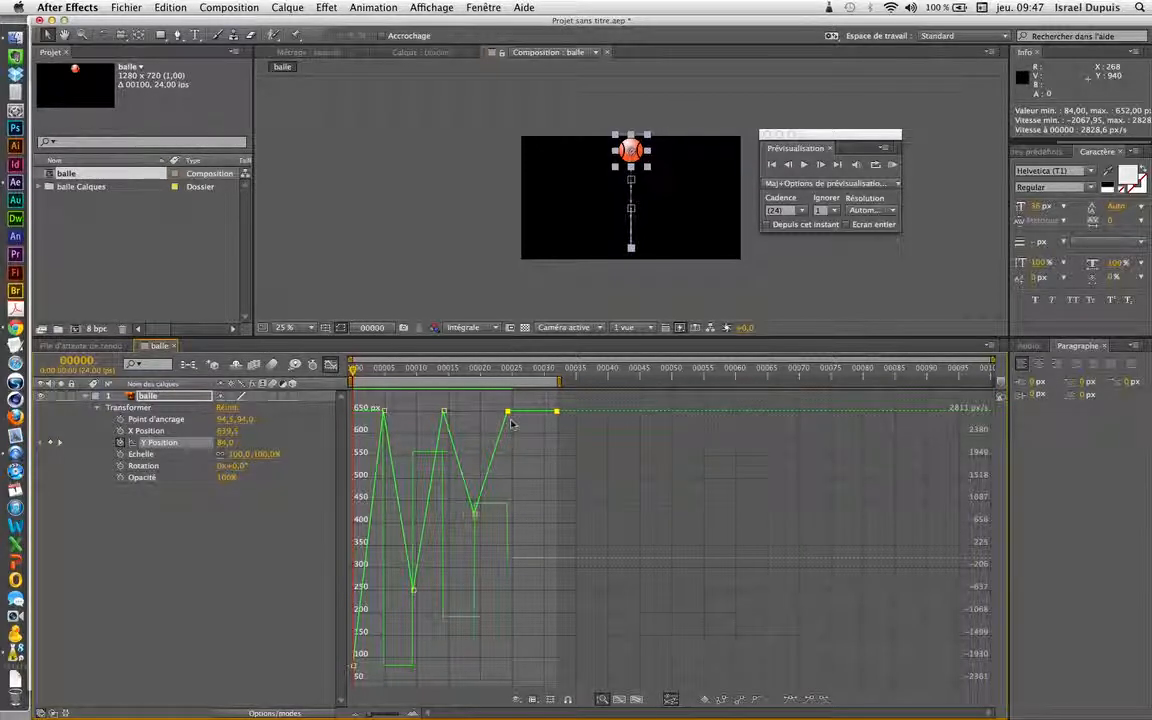
{"action": "mouse_move", "coordinate": [508, 411]}
{"action": "left_mouse_down"}
{"action": "mouse_move", "coordinate": [525, 412]}
{"action": "mouse_move", "coordinate": [516, 415]}
{"action": "left_mouse_up"}
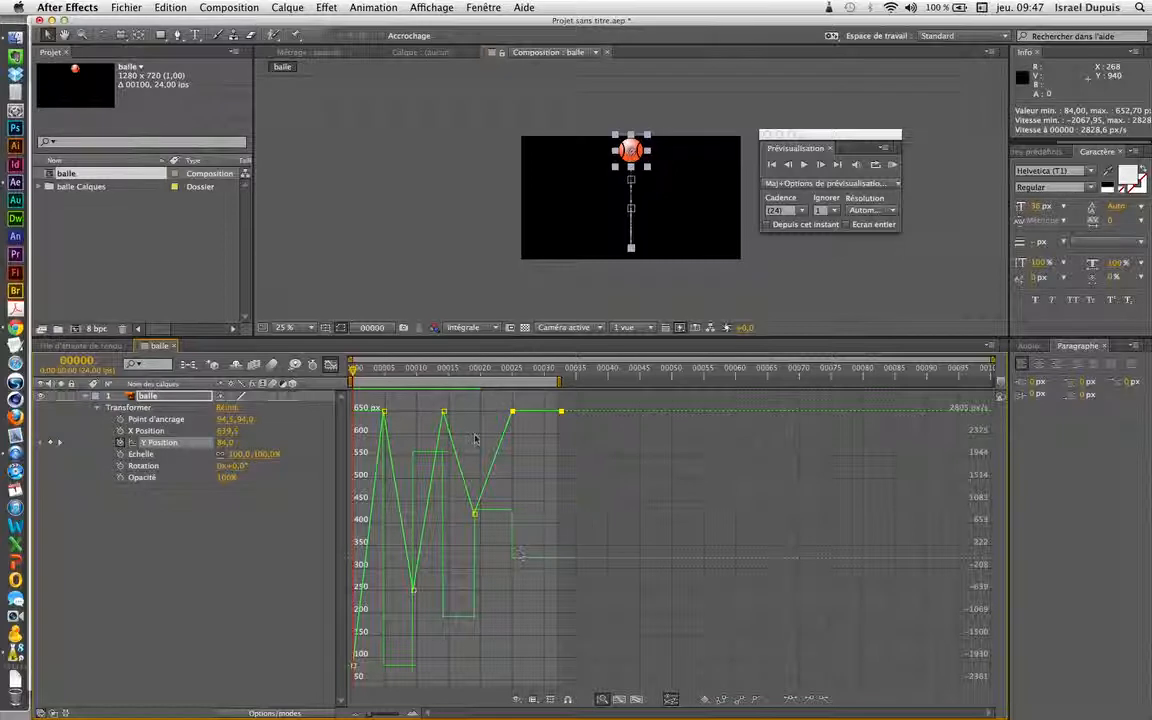
- Select the third bounce's peak keyframe, hide the reference graph, and preview the bounce with linear keyframes
{"action": "left_click", "coordinate": [476, 514]}
{"action": "left_click", "coordinate": [518, 699]}
{"action": "left_click", "coordinate": [594, 613]}
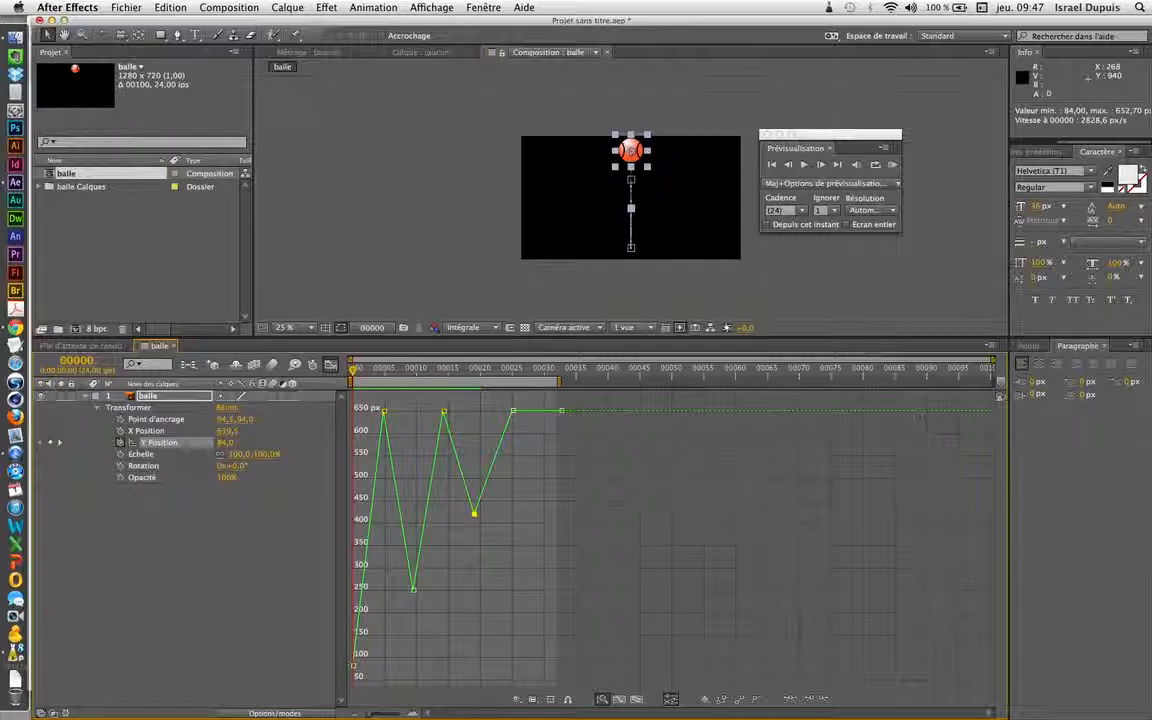
{"action": "key", "text": "space"}
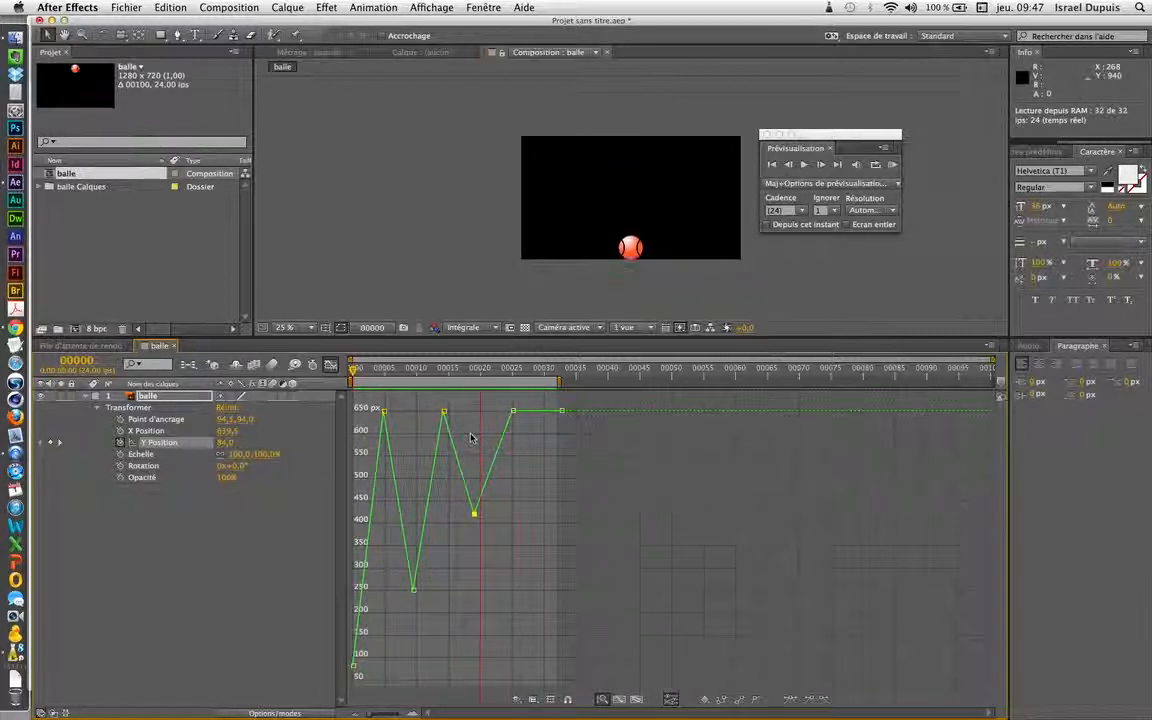
{"action": "key", "text": "space"}
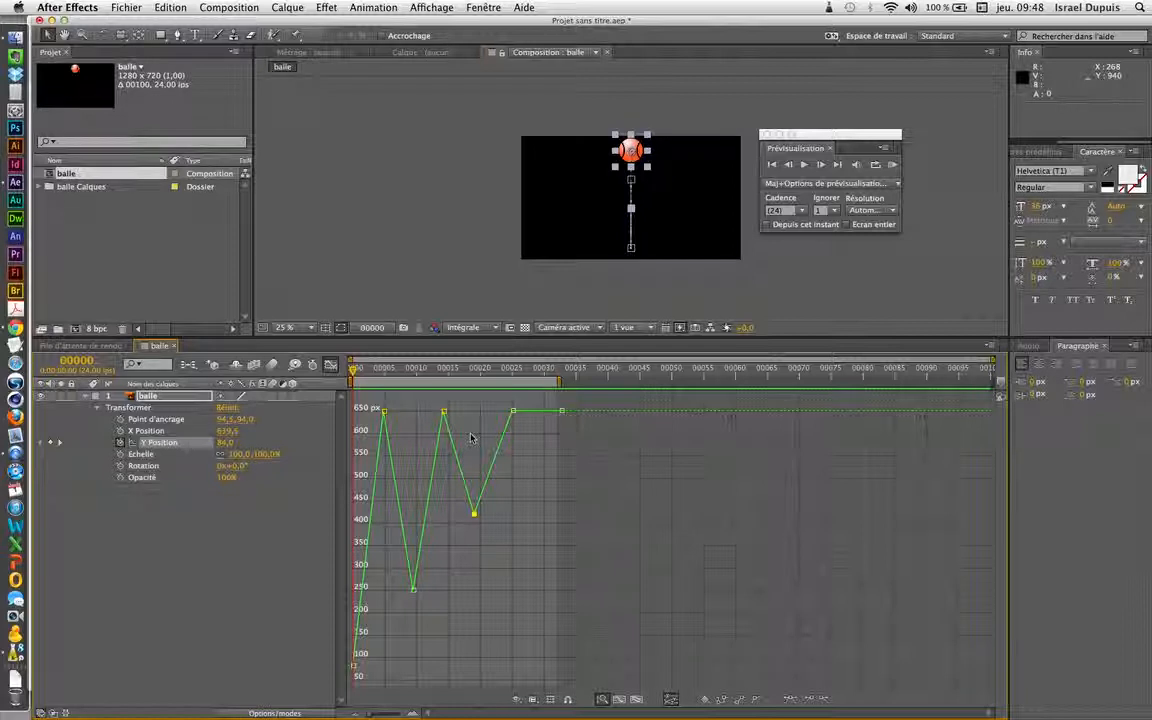
- Apply Easy Ease to all Y Position keyframes and play a RAM preview of the smoothed bounce
{"action": "left_click_drag", "start_coordinate": [455, 489], "coordinate": [322, 686]}
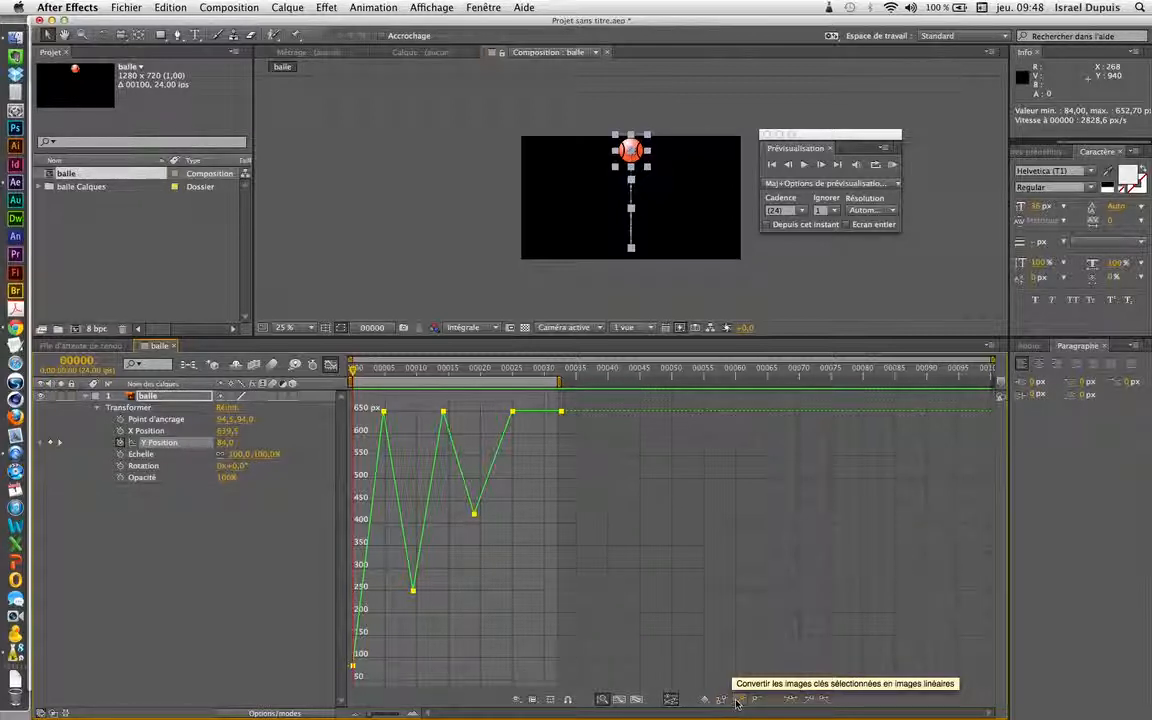
{"action": "left_click", "coordinate": [789, 699]}
{"action": "left_click", "coordinate": [789, 700]}
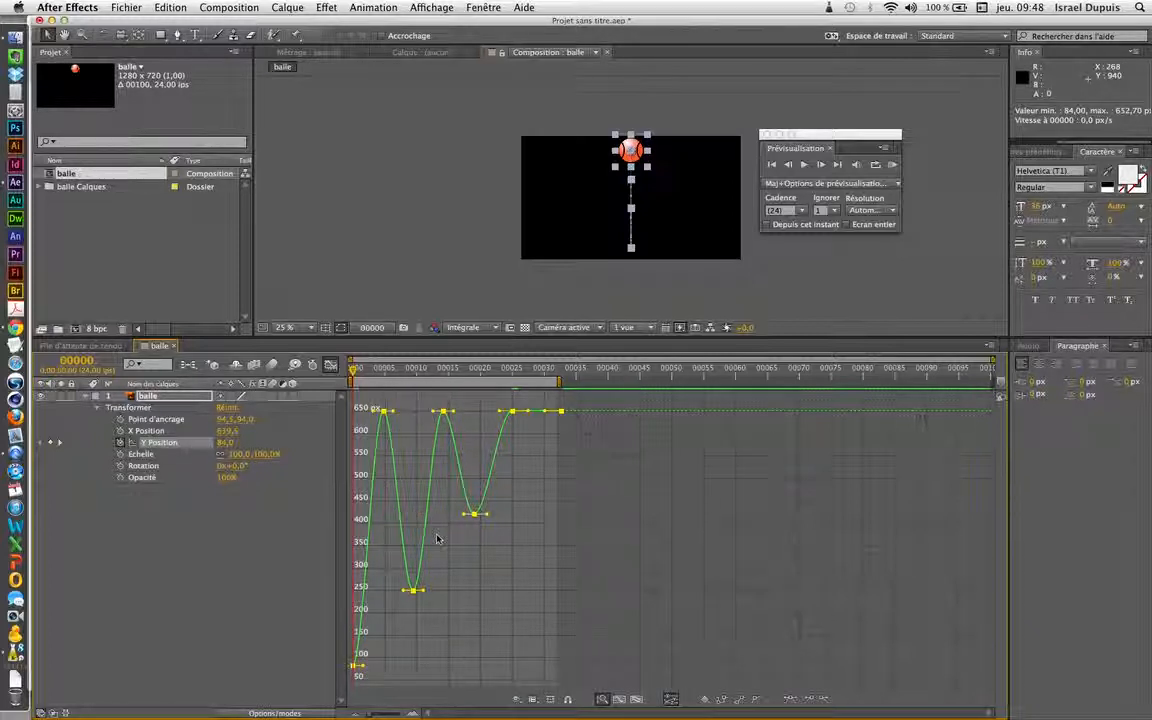
{"action": "key", "text": "KP_0"}
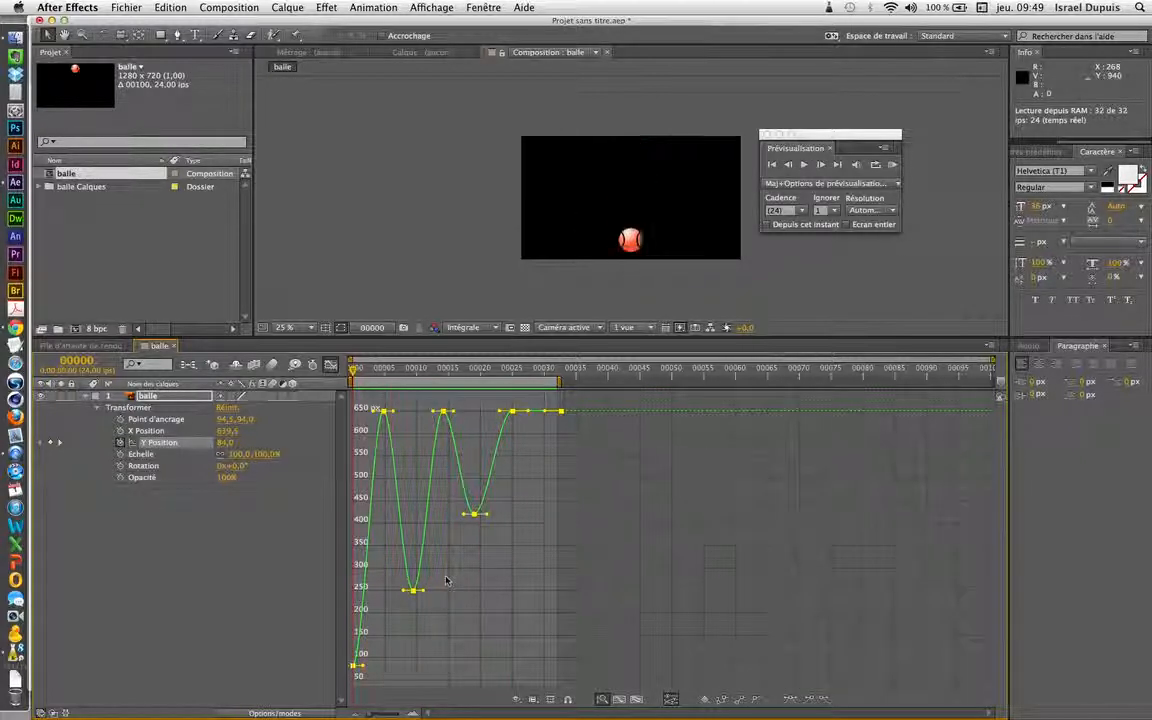
{"action": "key", "text": "space"}
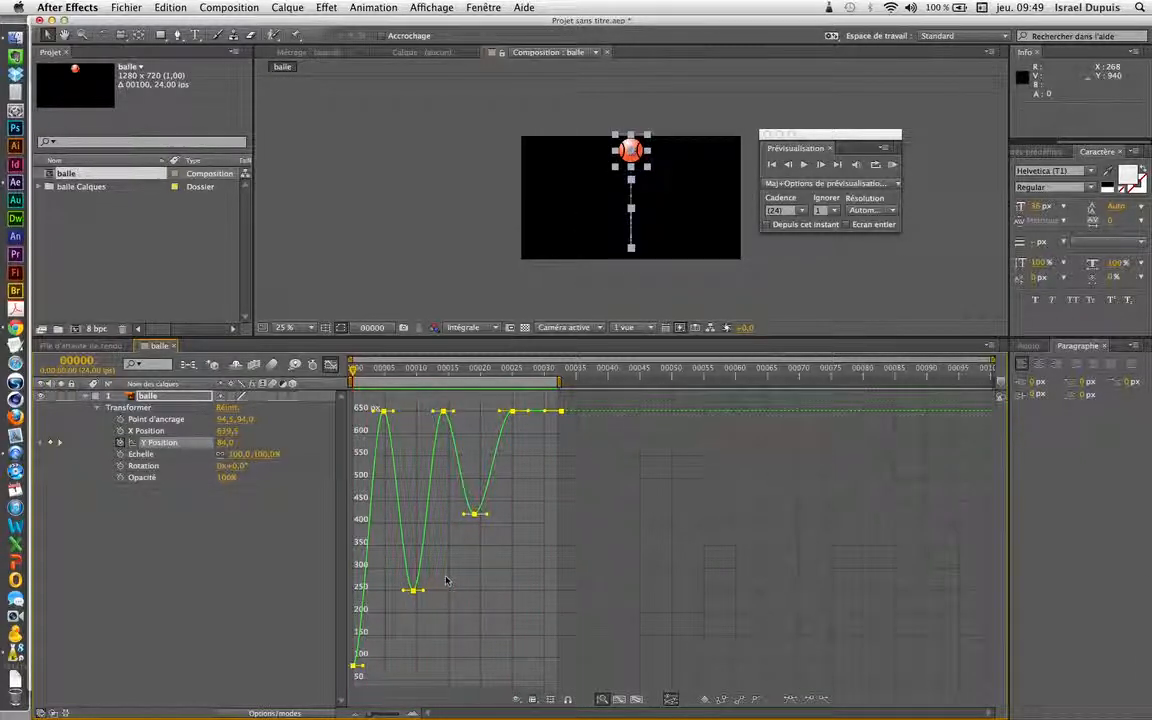
- Lengthen the easing handles of all selected Y Position keyframes to about twice their length
{"action": "mouse_move", "coordinate": [423, 591]}
{"action": "left_mouse_down"}
{"action": "mouse_move", "coordinate": [388, 589]}
{"action": "mouse_move", "coordinate": [437, 593]}
{"action": "left_mouse_up"}
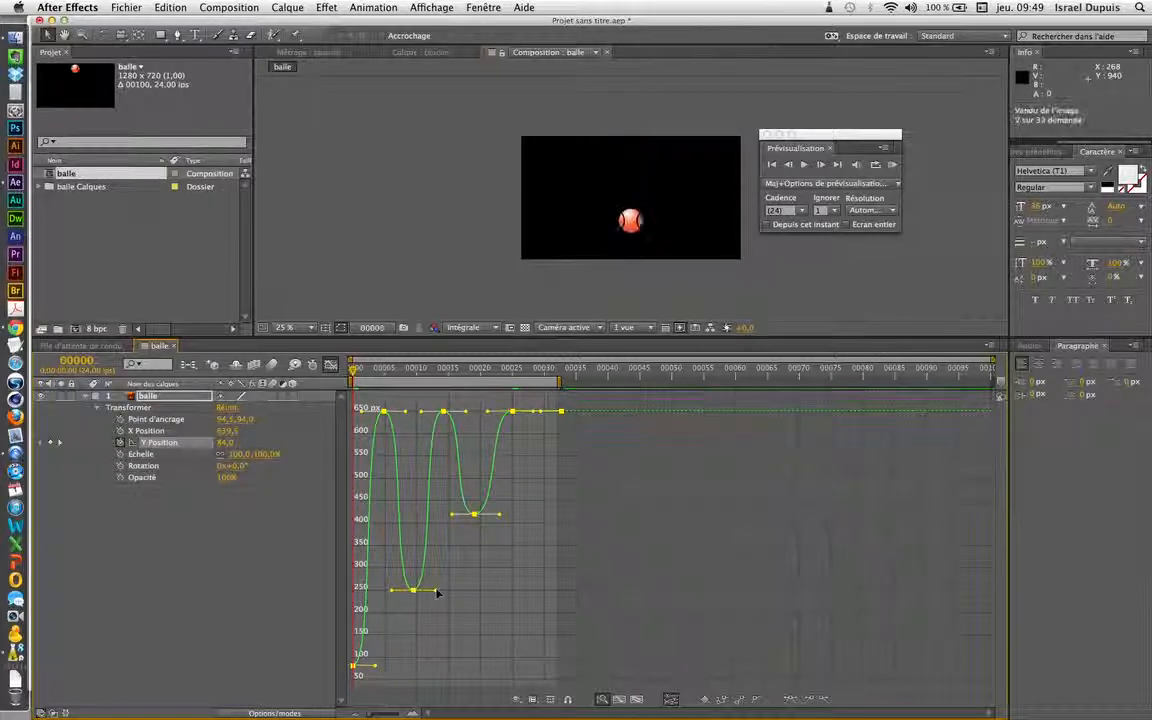